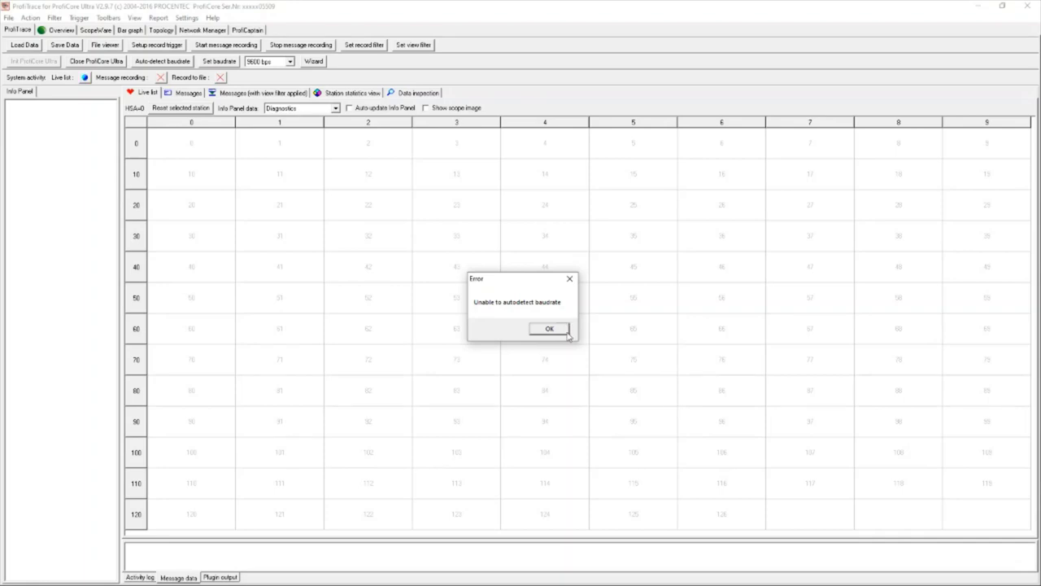
# Dismiss the baudrate error and view the license info and license utility options for the connected ProfiCore.
pyautogui.click(566, 331)
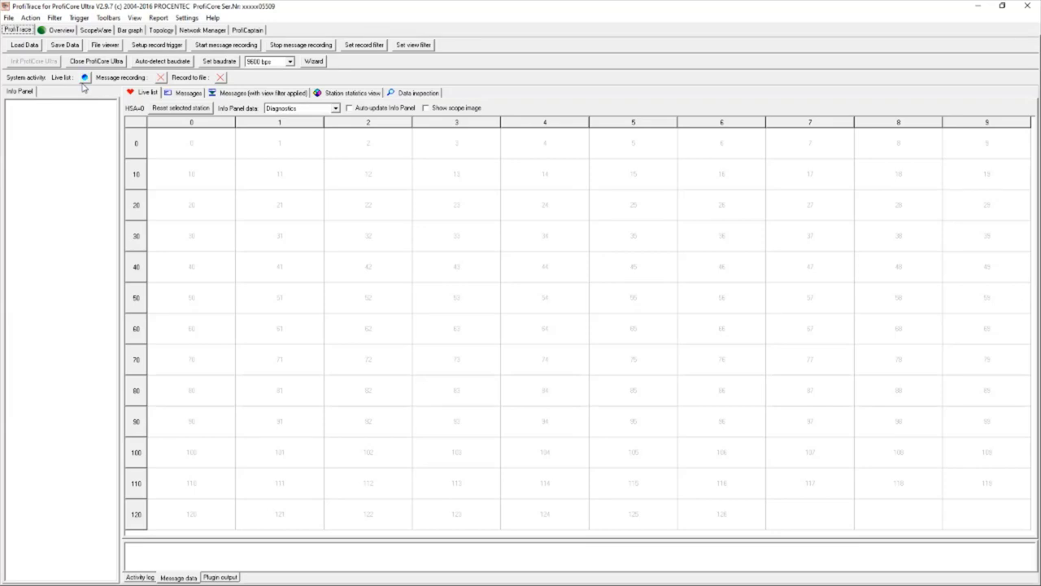
pyautogui.click(218, 19)
pyautogui.click(244, 58)
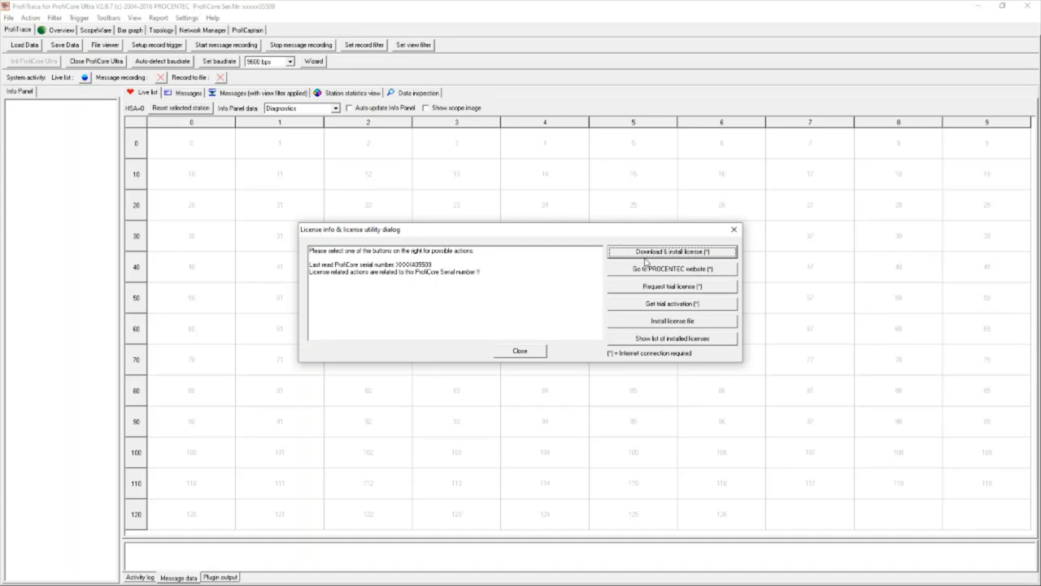
pyautogui.click(734, 229)
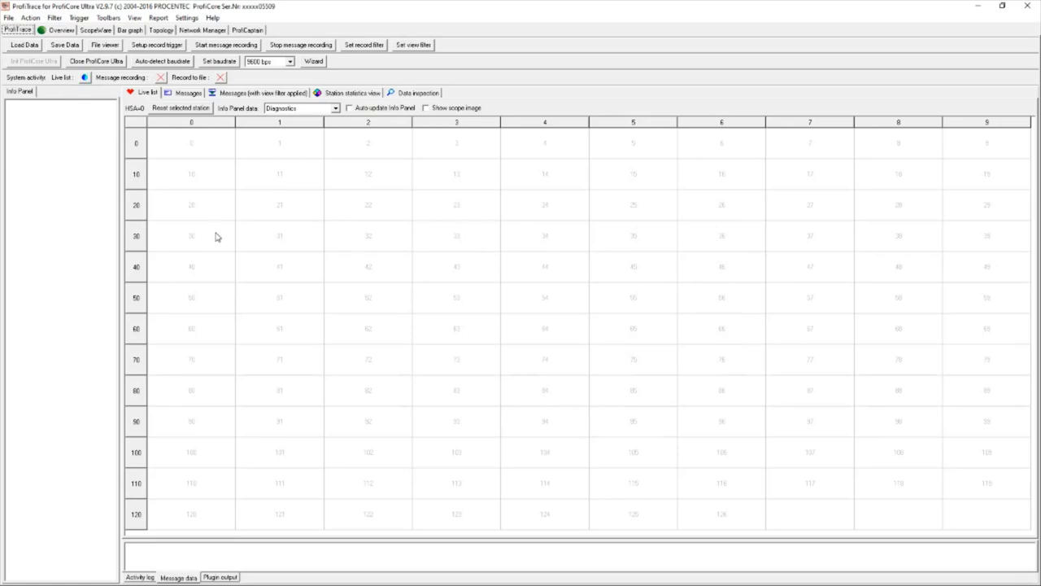
# Review ProfiCaptain's Class 2 commands for network scan, configuration, inputs and outputs, diagnostics and slave address.
pyautogui.click(254, 31)
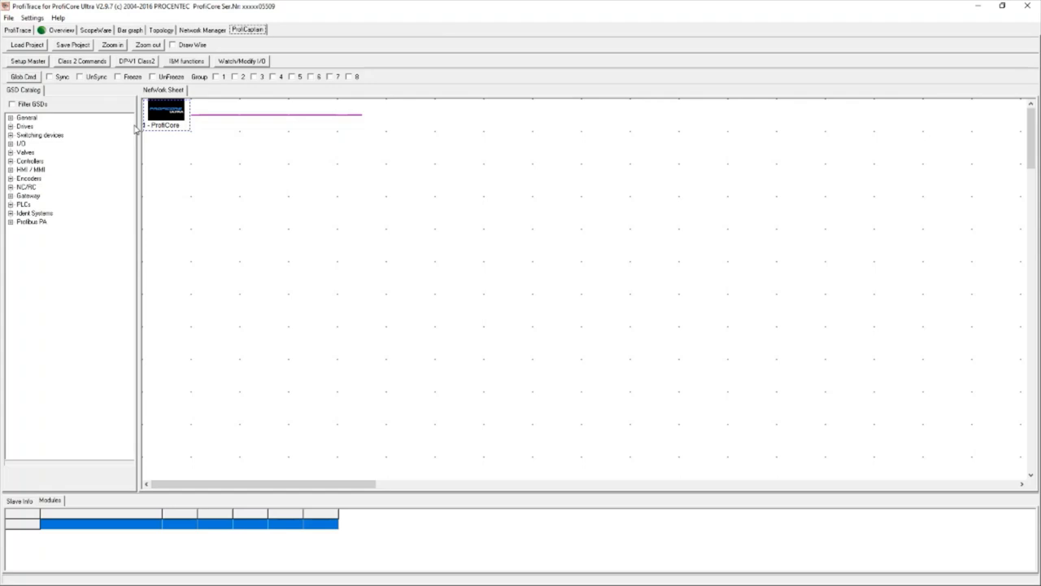
pyautogui.click(93, 65)
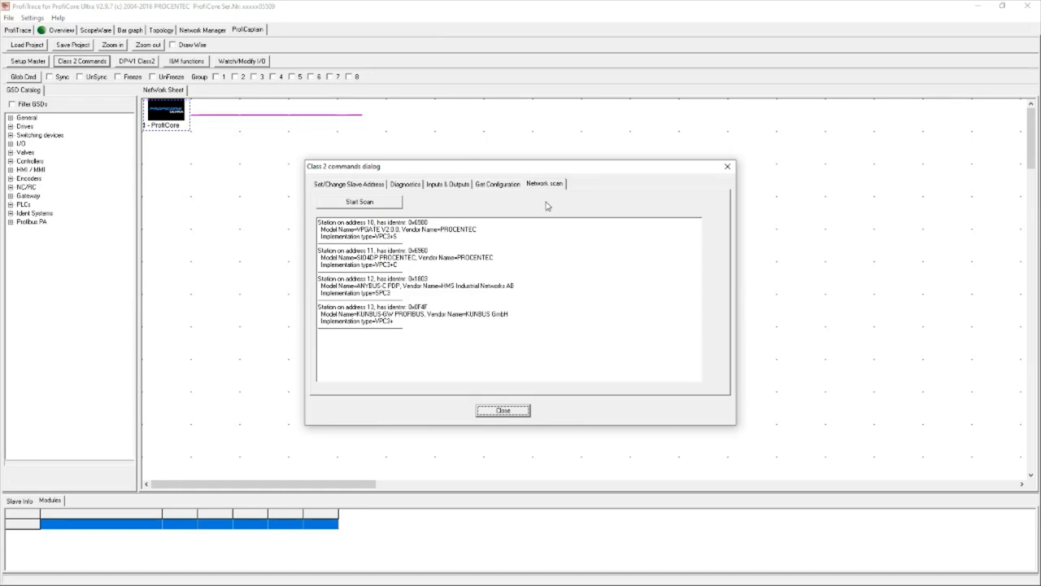
pyautogui.click(498, 183)
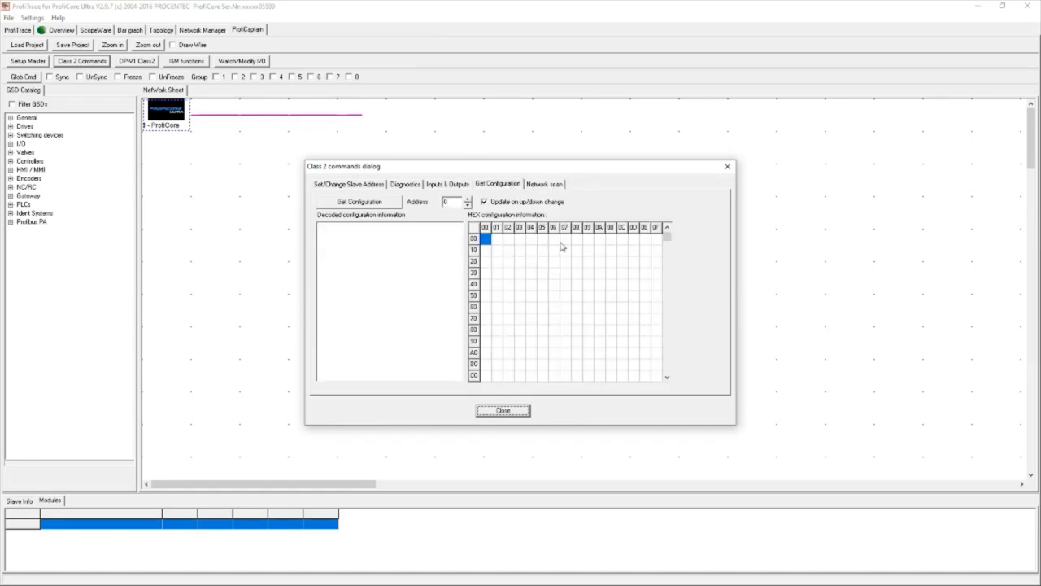
pyautogui.click(446, 184)
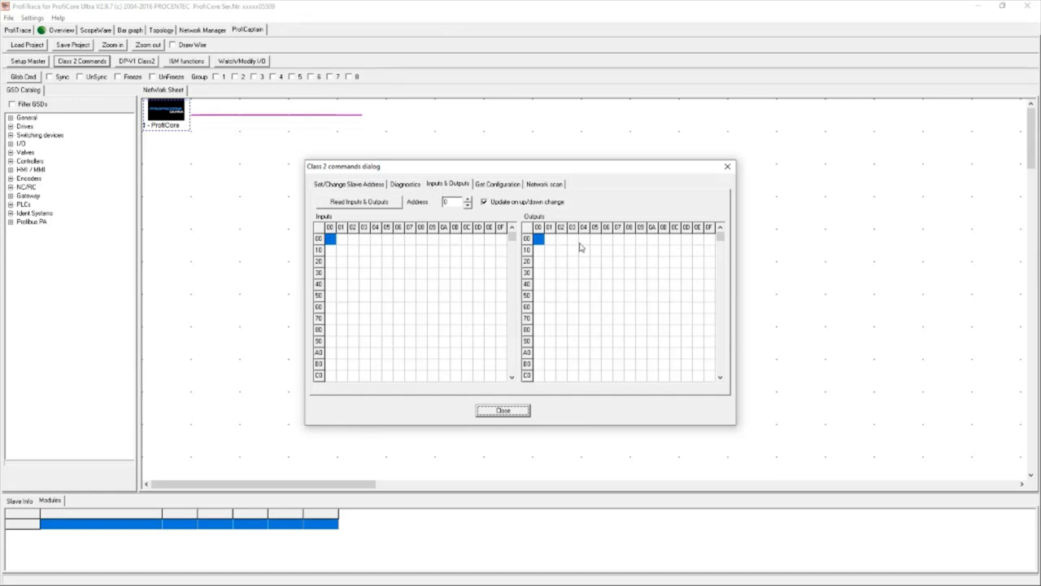
pyautogui.click(406, 185)
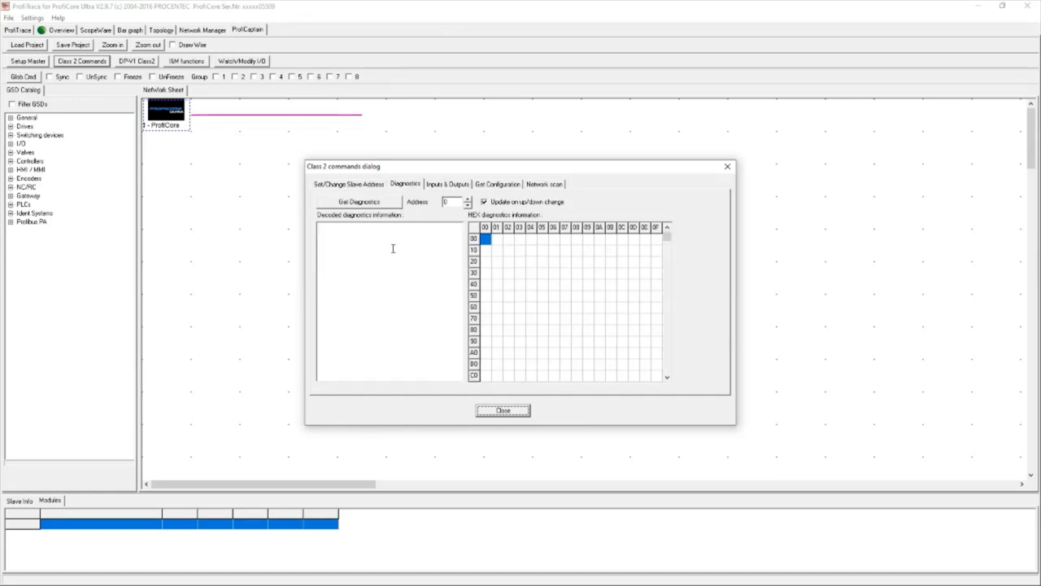
pyautogui.click(358, 187)
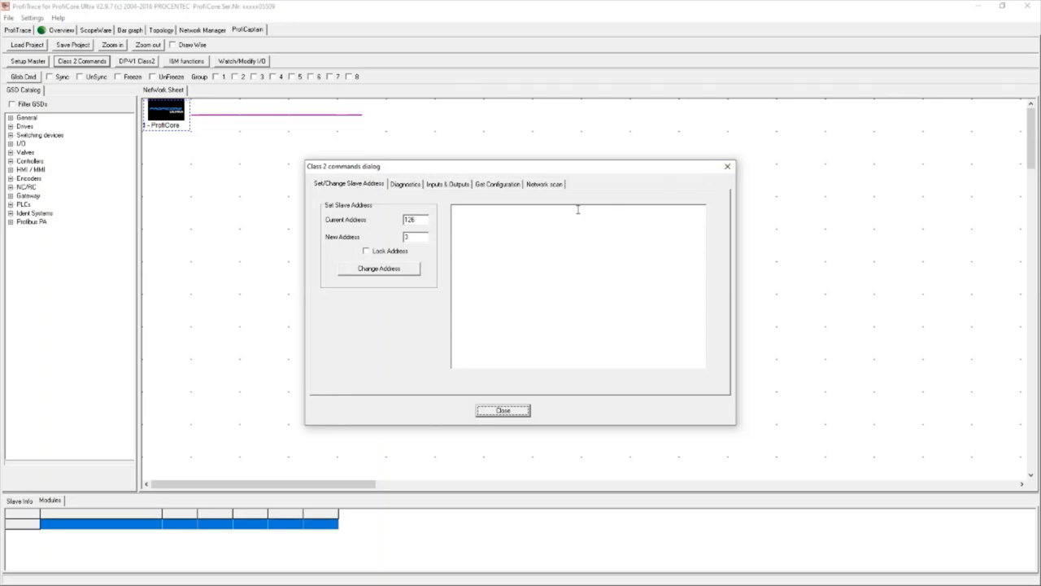
# Try to start a network scan from the Class 2 commands with the master offline.
pyautogui.click(552, 185)
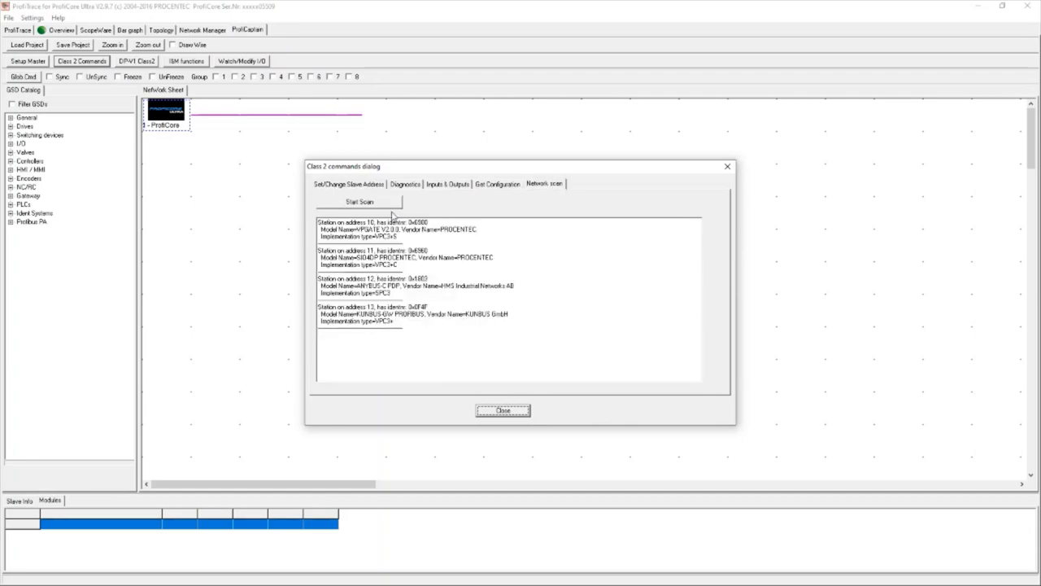
pyautogui.click(364, 203)
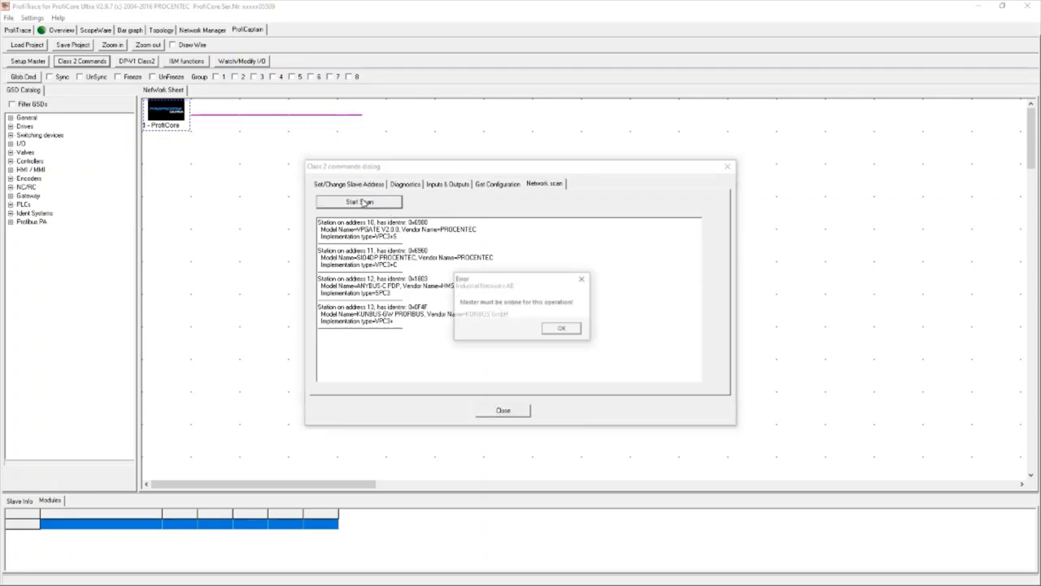
pyautogui.click(553, 330)
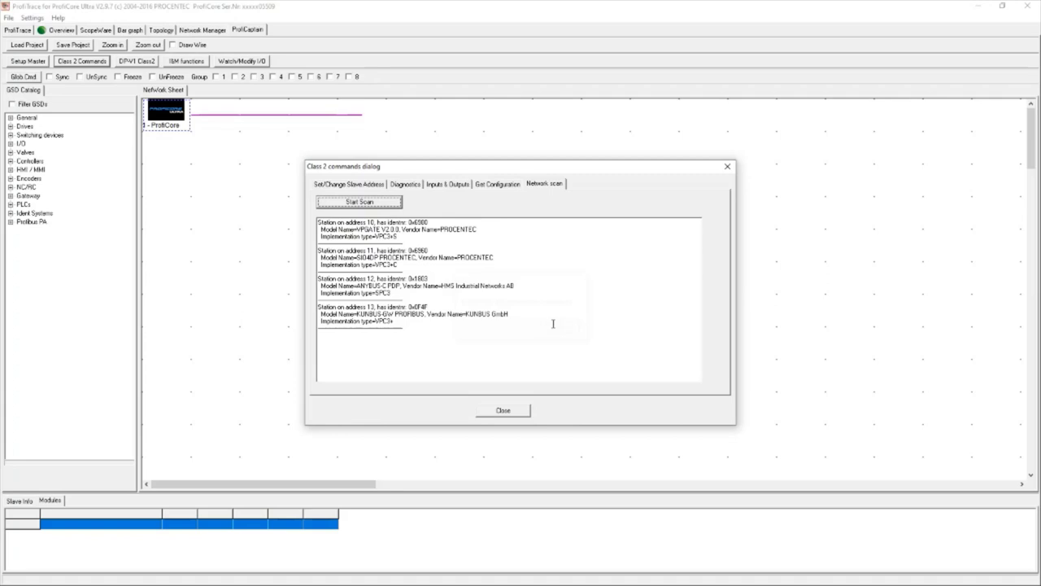
pyautogui.click(504, 411)
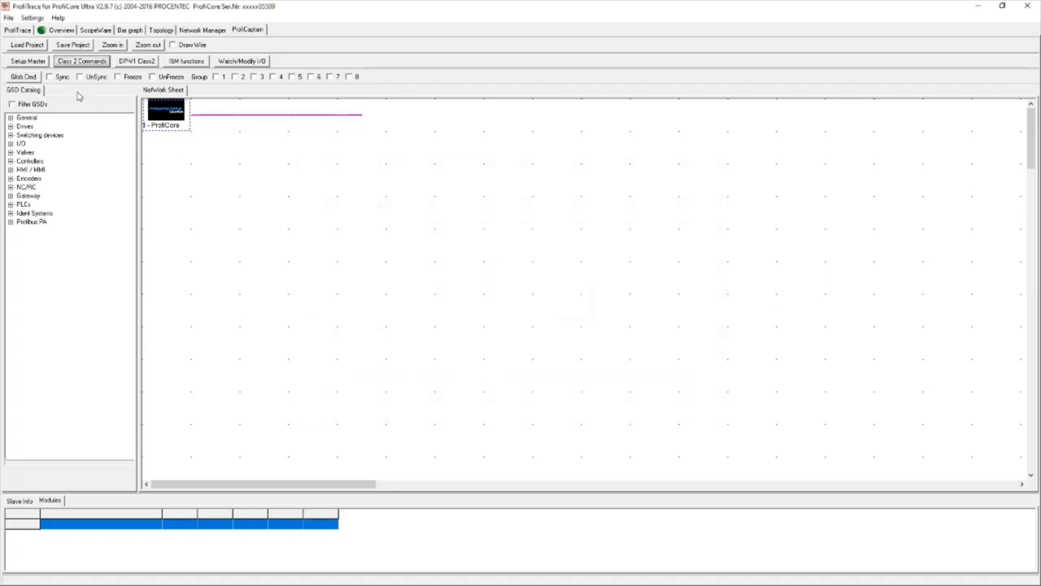
# Put the ProfiCaptain DP master into Operate mode in the master system configuration.
pyautogui.click(24, 61)
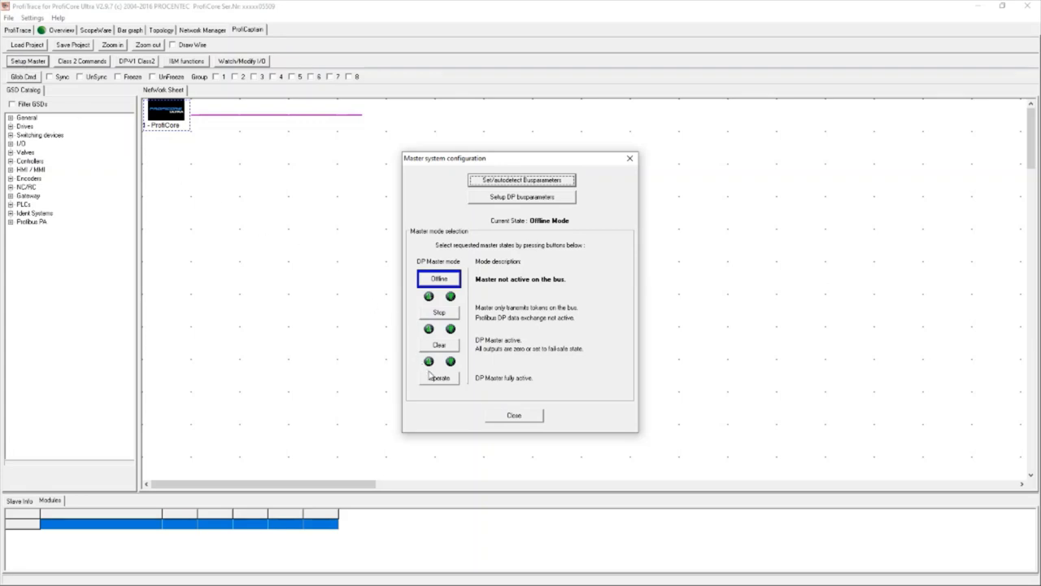
pyautogui.click(435, 378)
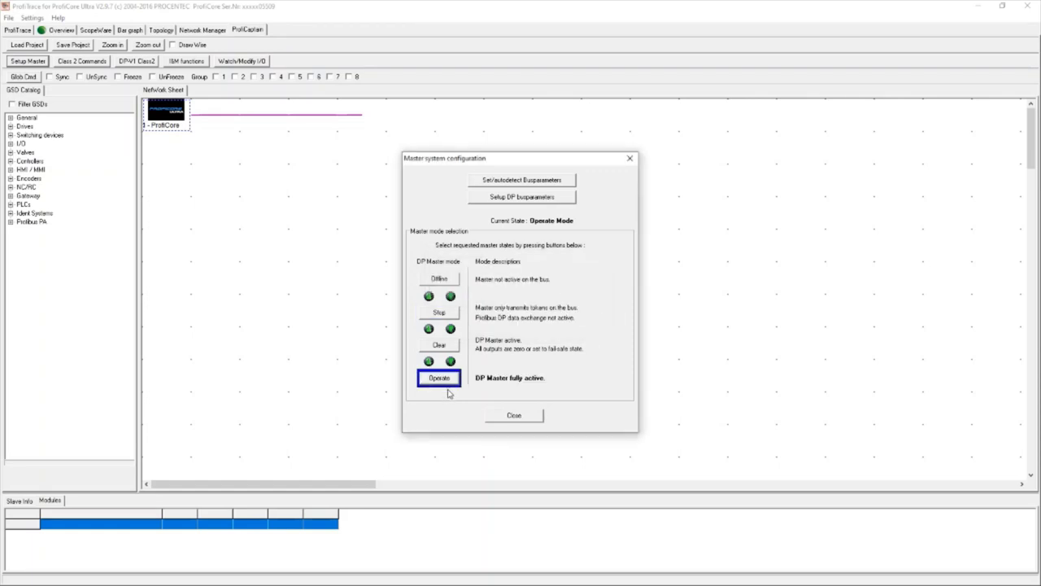
pyautogui.click(521, 415)
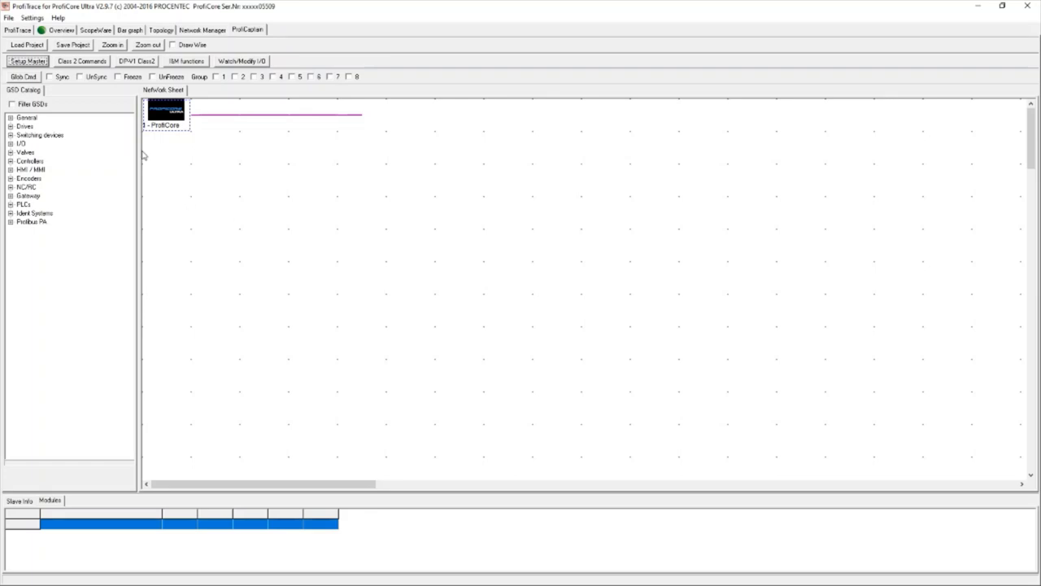
# Run a Class 2 network scan and review the address, model and vendor of each listed station.
pyautogui.click(84, 63)
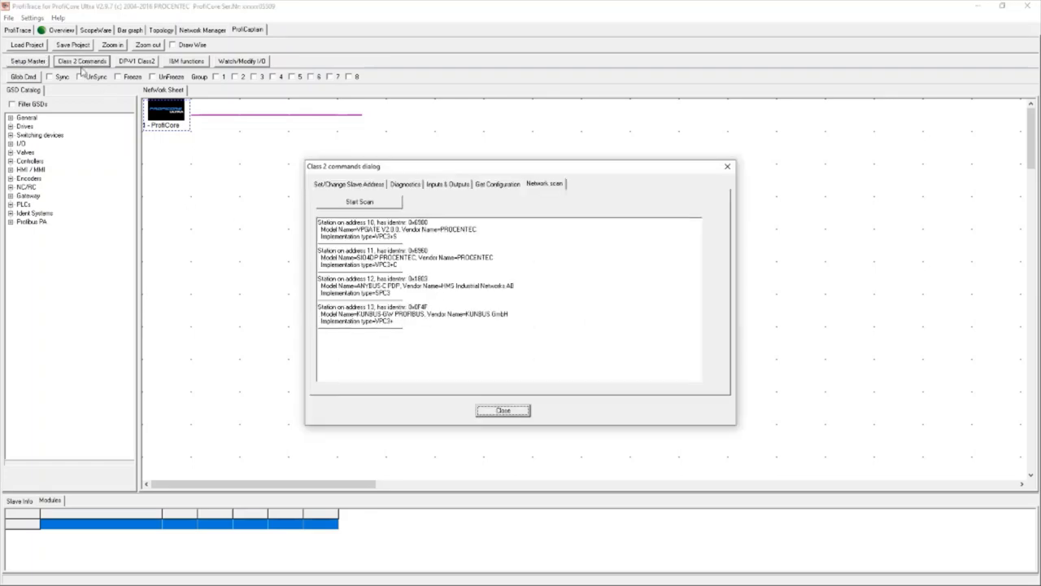
pyautogui.click(370, 203)
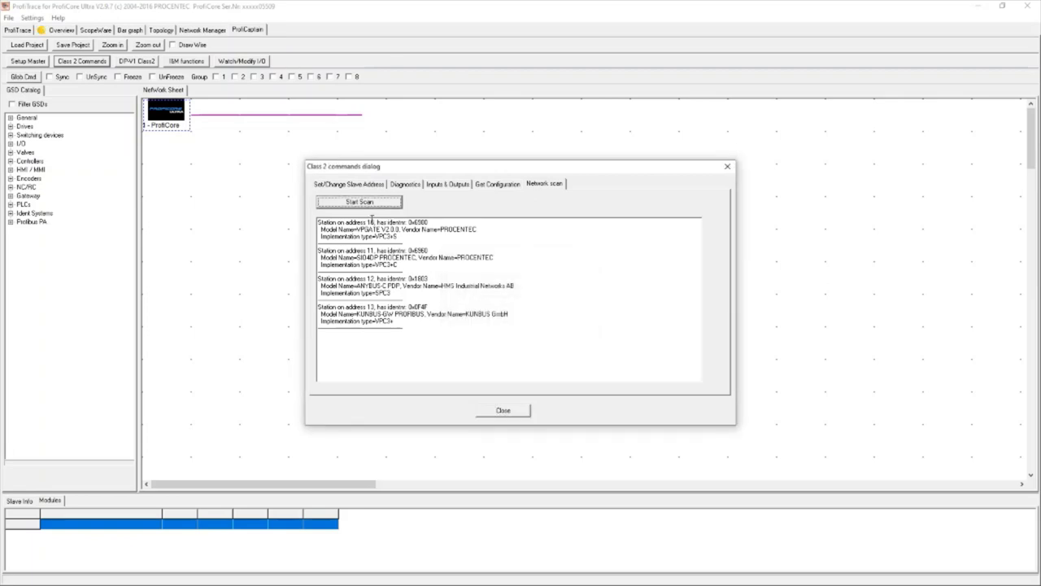
pyautogui.doubleClick(369, 222)
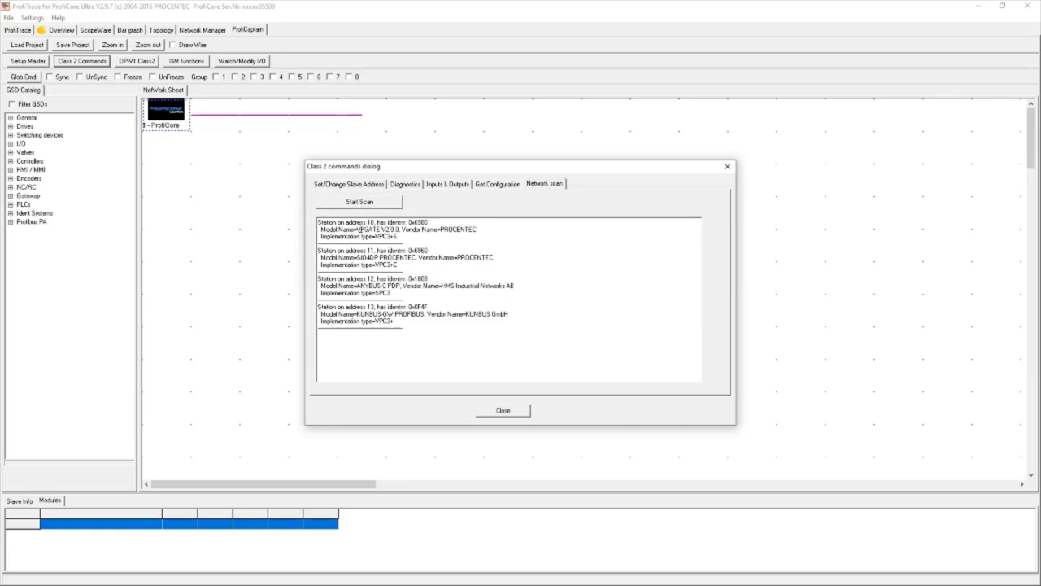
pyautogui.moveTo(359, 229); pyautogui.dragTo(411, 257)
pyautogui.click(372, 254)
pyautogui.click(368, 278)
pyautogui.moveTo(361, 286); pyautogui.dragTo(403, 314)
pyautogui.doubleClick(369, 306)
pyautogui.click(496, 410)
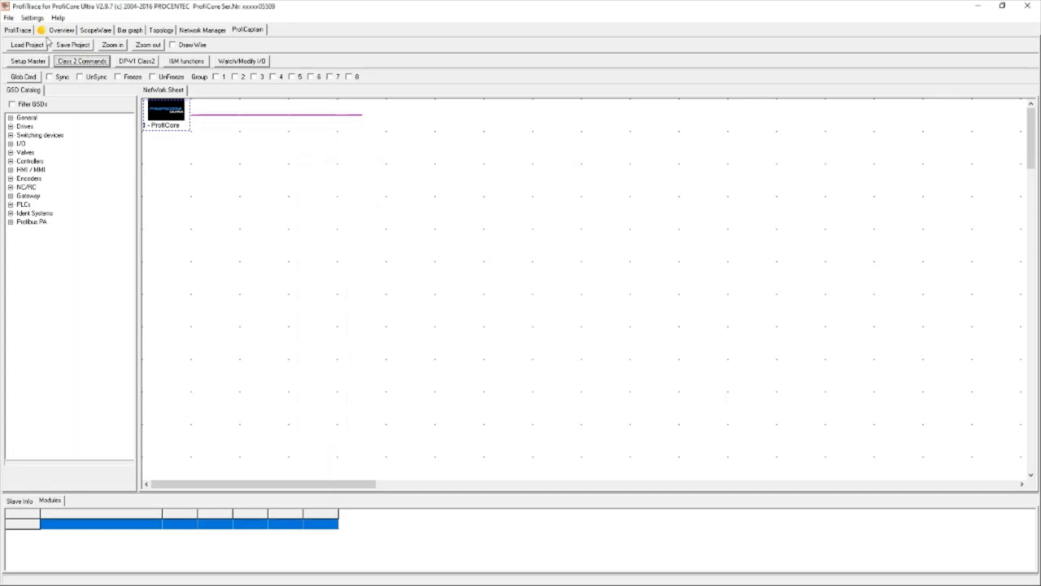
# Inspect the diagnostics of stations 10, 11, 12 and 13 in the ProfiTrace live list.
pyautogui.click(26, 31)
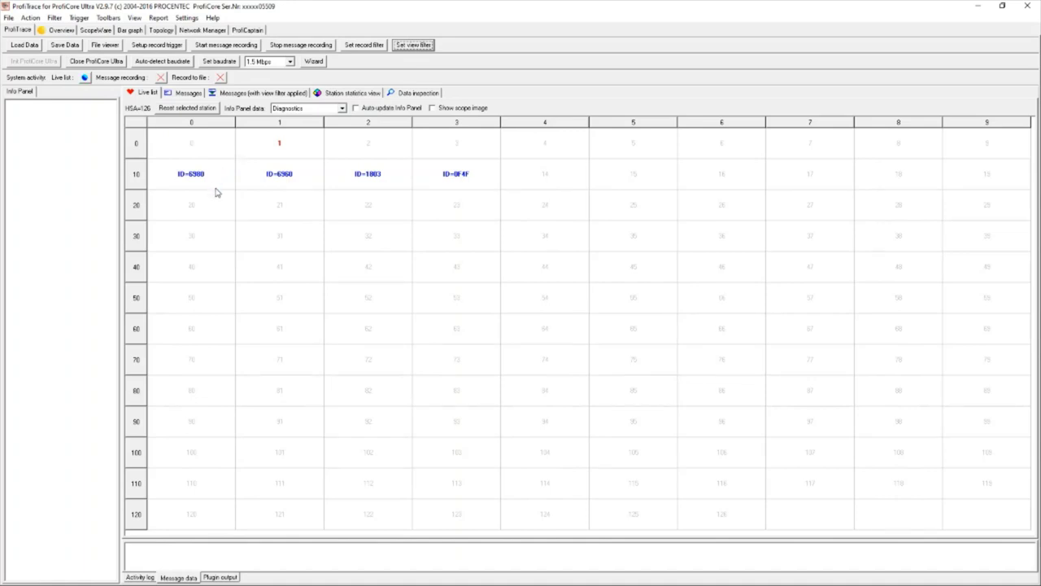
pyautogui.click(214, 188)
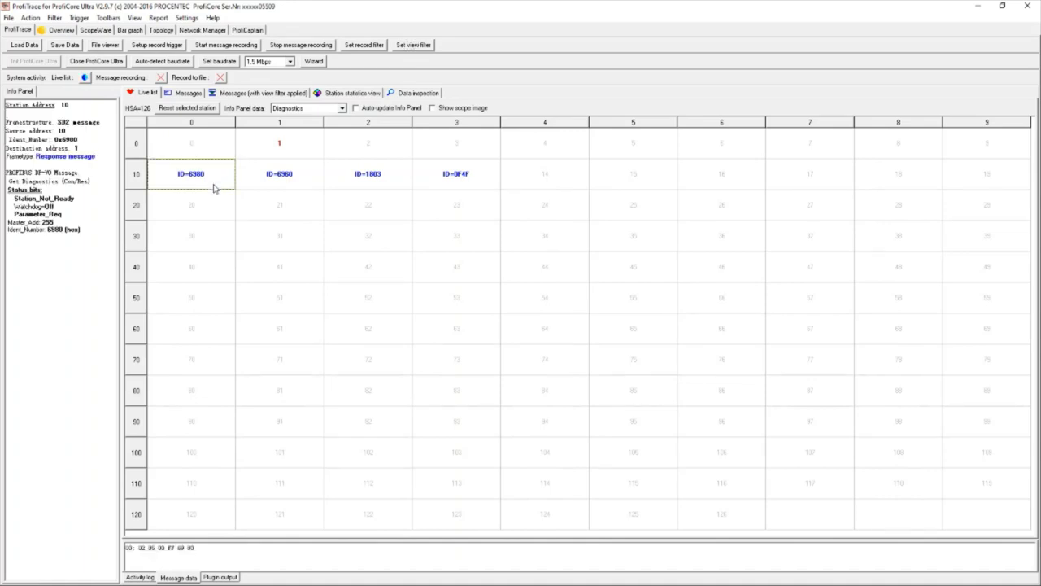
pyautogui.click(284, 186)
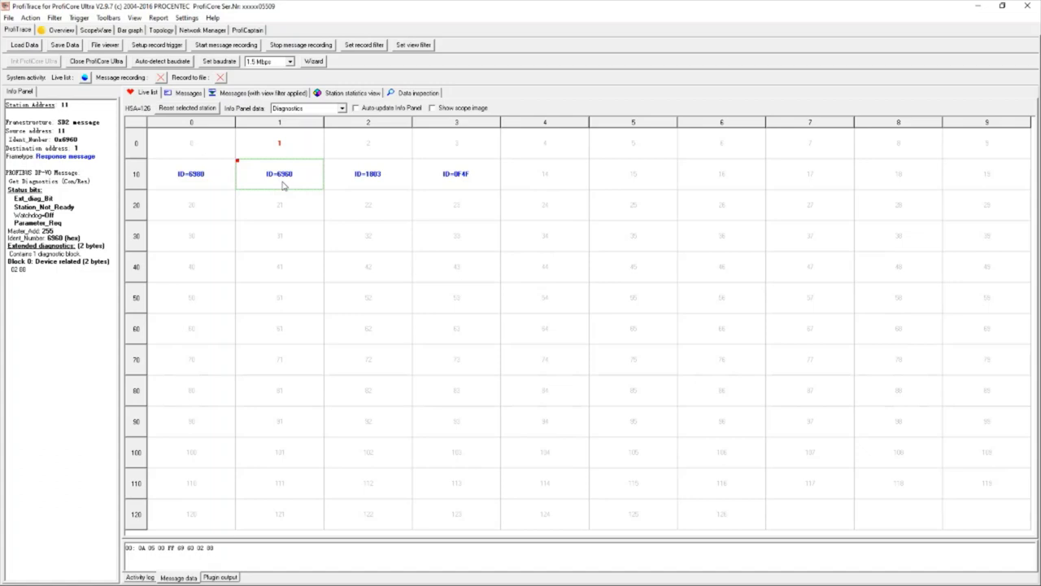
pyautogui.click(347, 185)
pyautogui.click(439, 182)
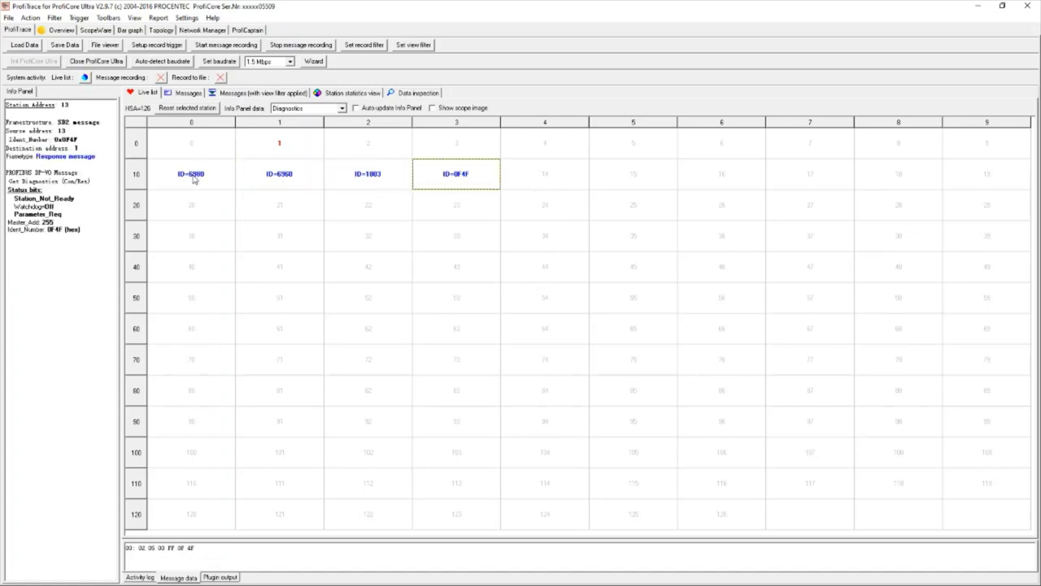
# Check the info for master station 1 and compare the status bits and ident numbers of slave stations 10 to 13.
pyautogui.click(290, 154)
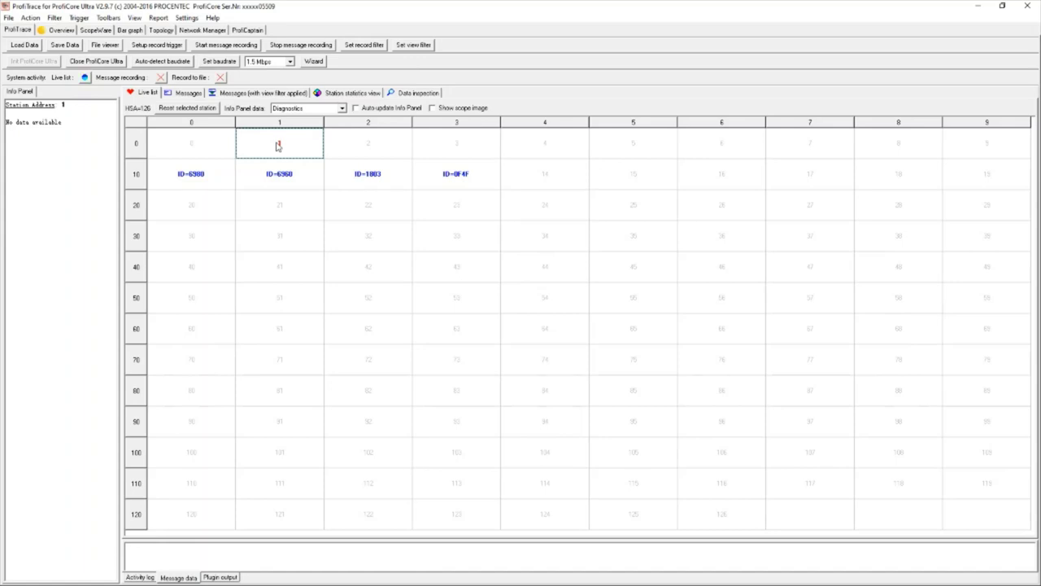
pyautogui.click(200, 183)
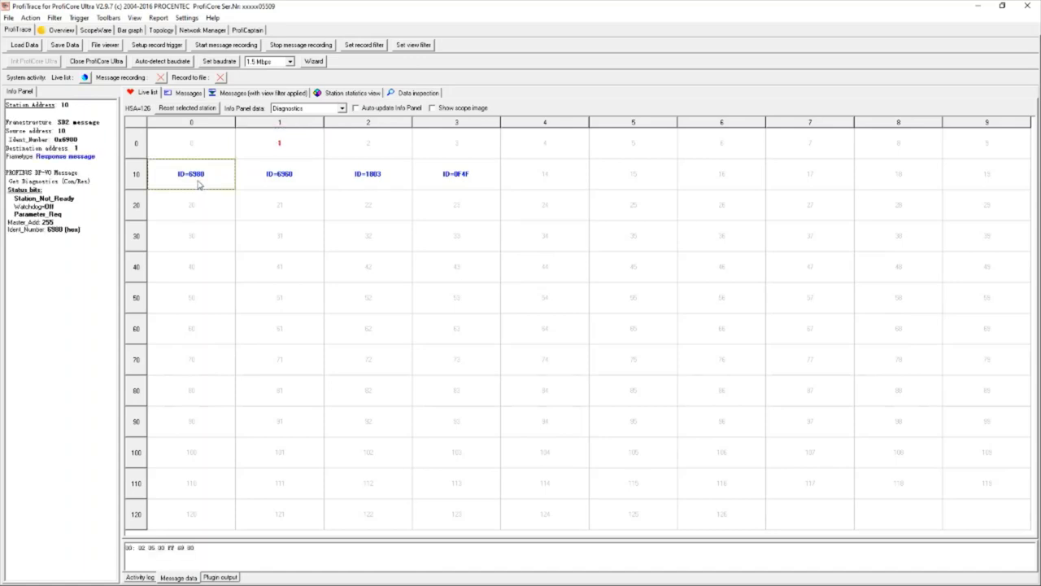
pyautogui.click(268, 177)
pyautogui.click(359, 175)
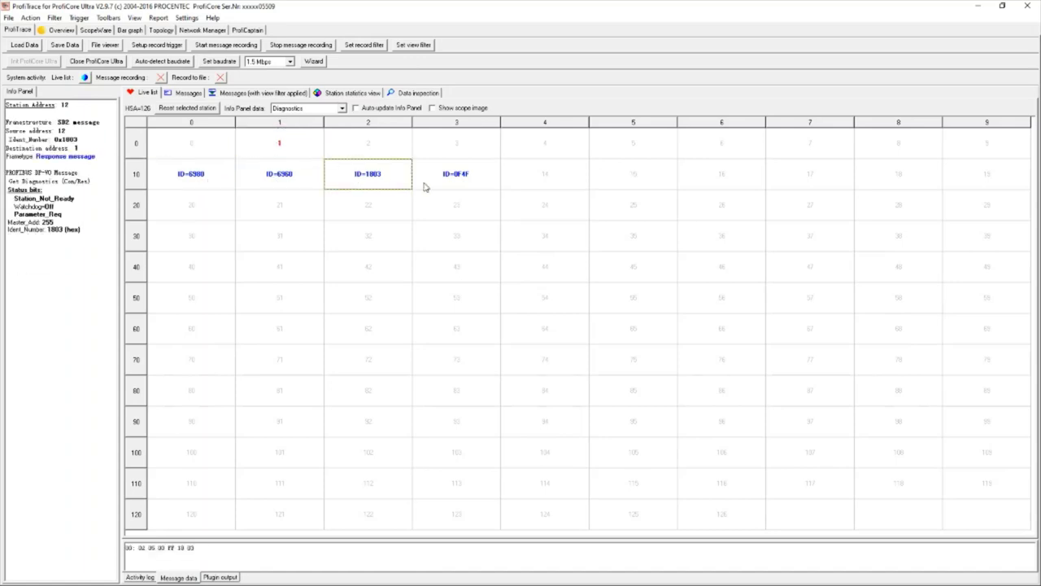
pyautogui.click(457, 183)
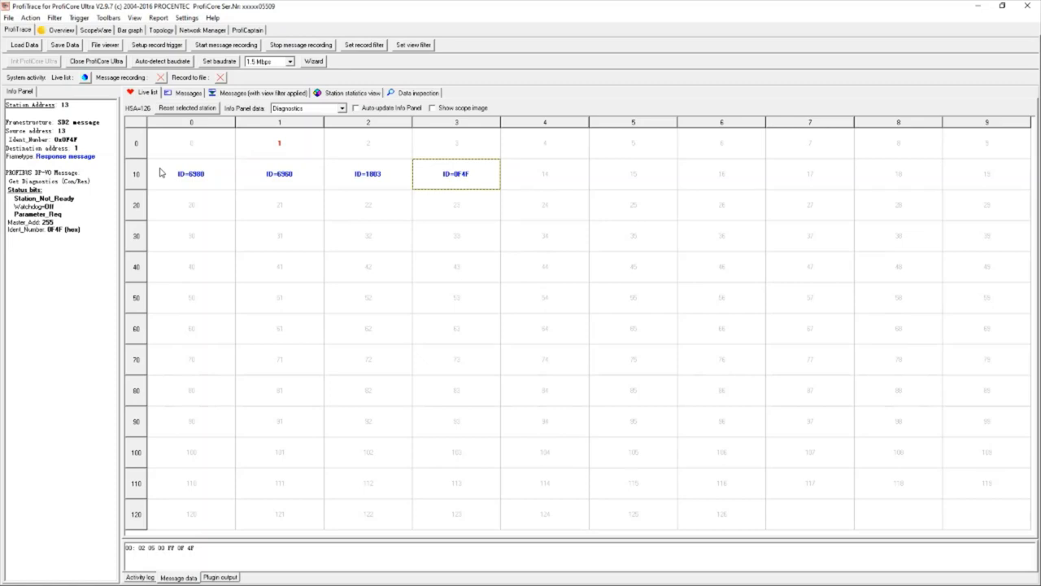
pyautogui.click(193, 178)
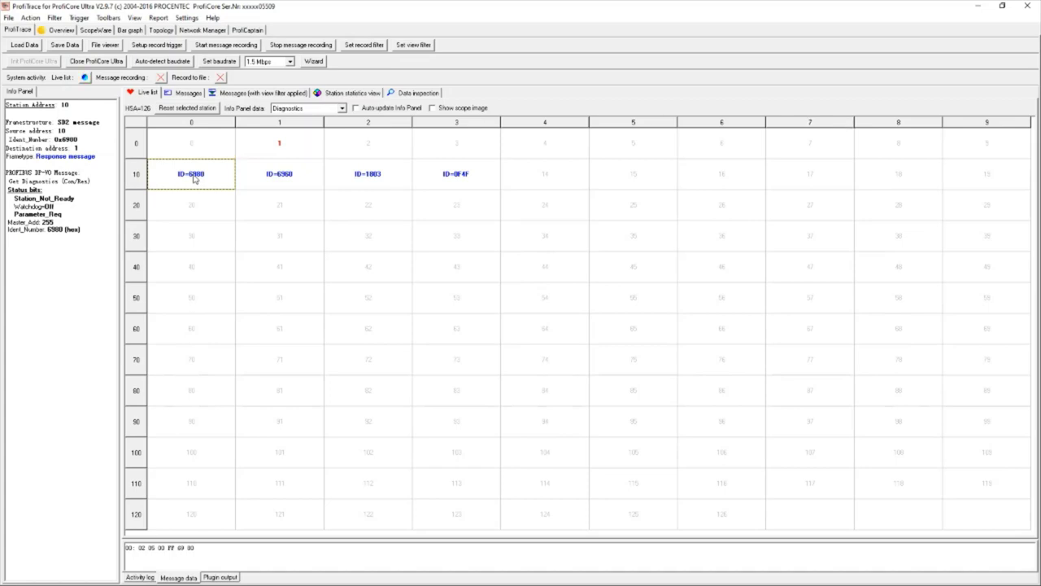
pyautogui.click(274, 174)
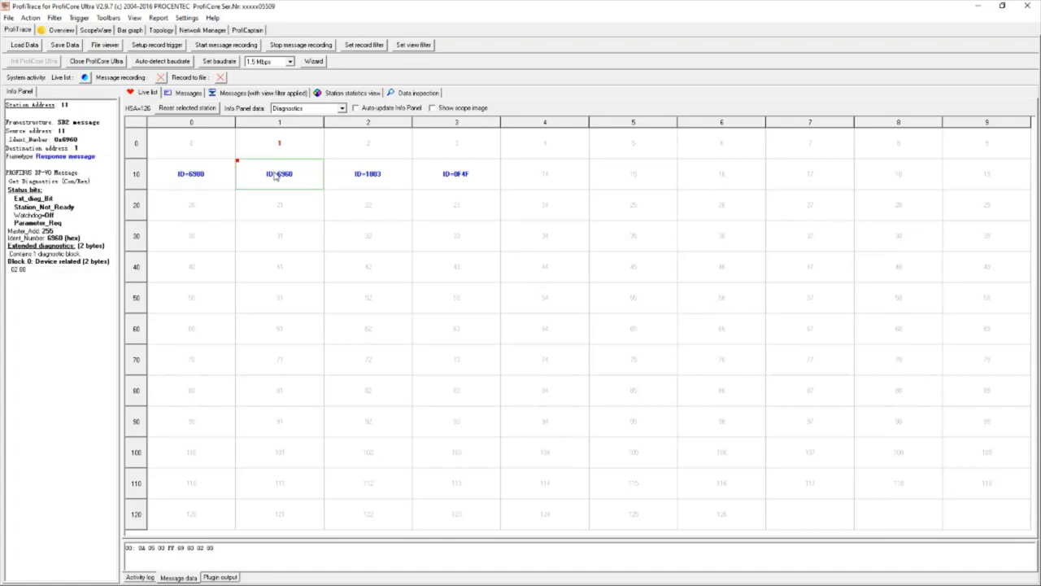
pyautogui.click(374, 168)
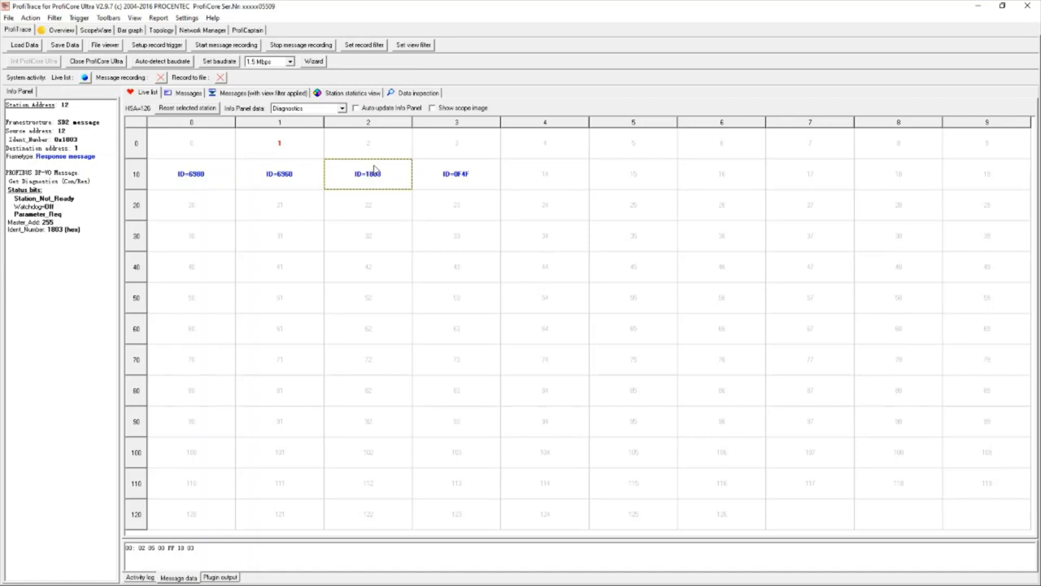
# Turn on ident-number filtering in the ProfiCaptain GSD catalog and look up station 10's ident number in the ProfiTrace live list.
pyautogui.click(247, 30)
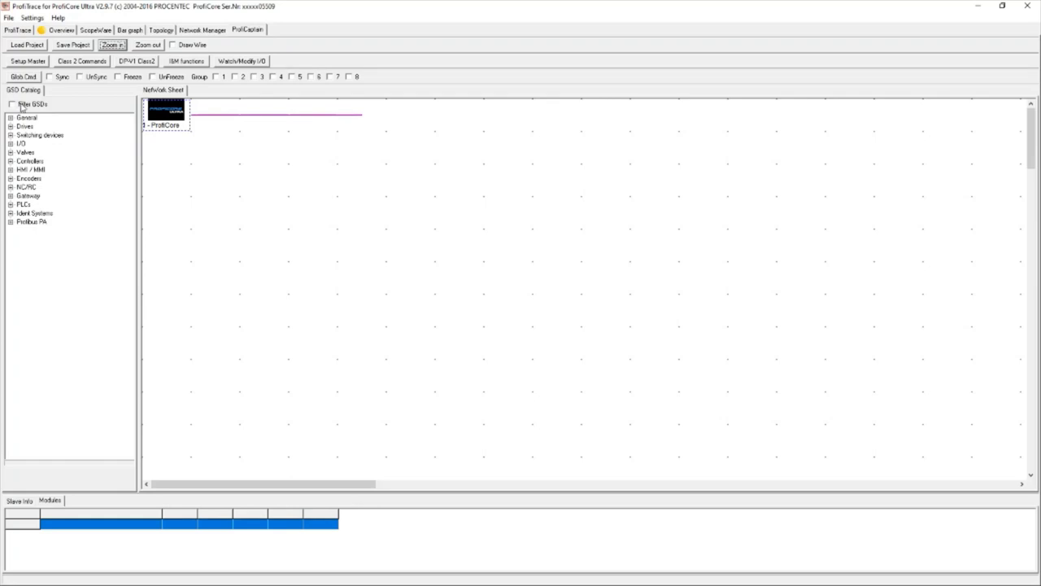
pyautogui.click(12, 106)
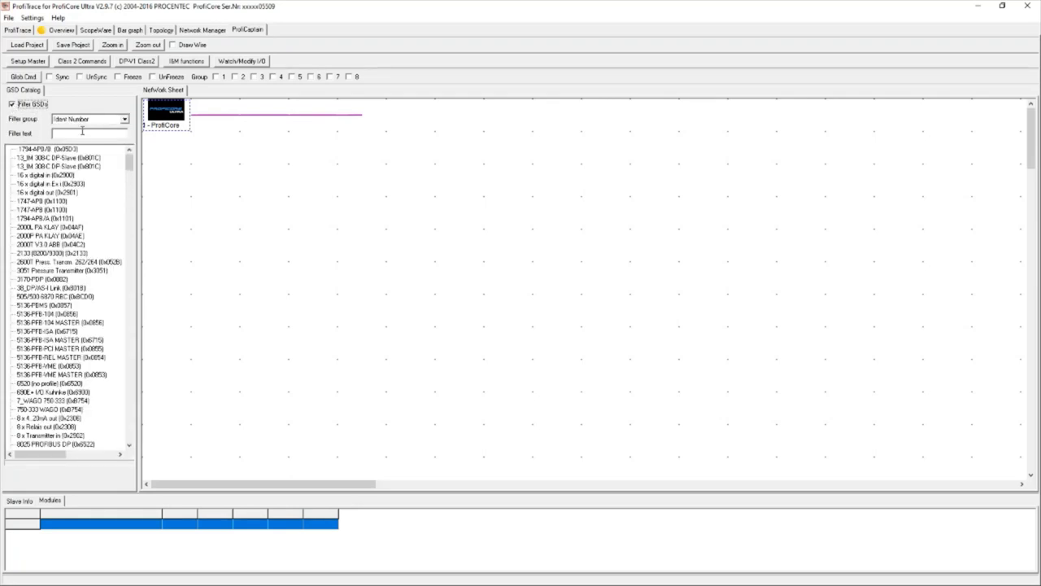
pyautogui.click(23, 31)
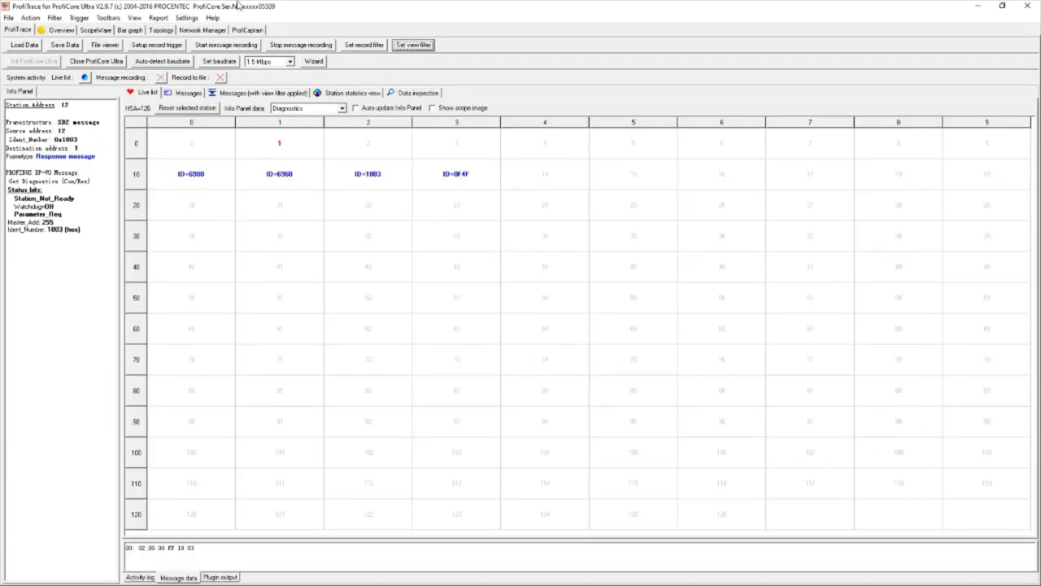
pyautogui.click(183, 178)
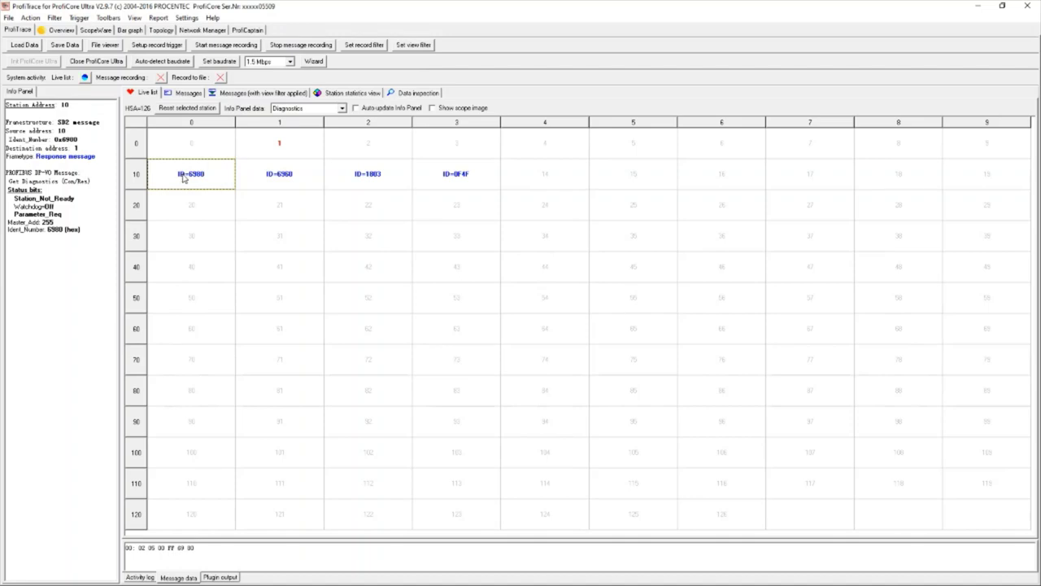
# Filter the GSD catalog for ident number 6980 and add the VPGATE V2.0.0 slave to the network sheet beside the master.
pyautogui.click(247, 30)
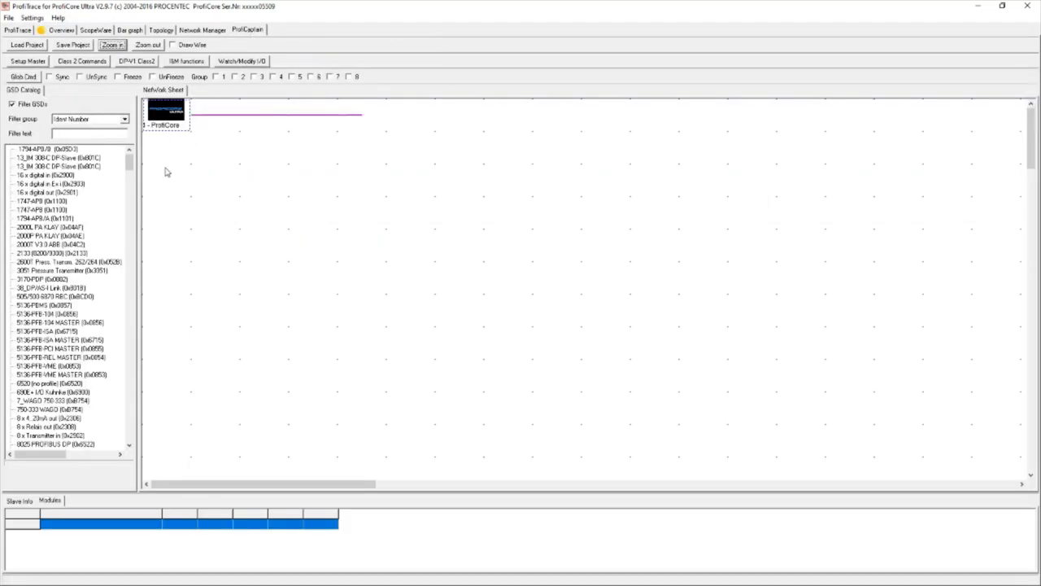
pyautogui.click(70, 133)
pyautogui.write('6')
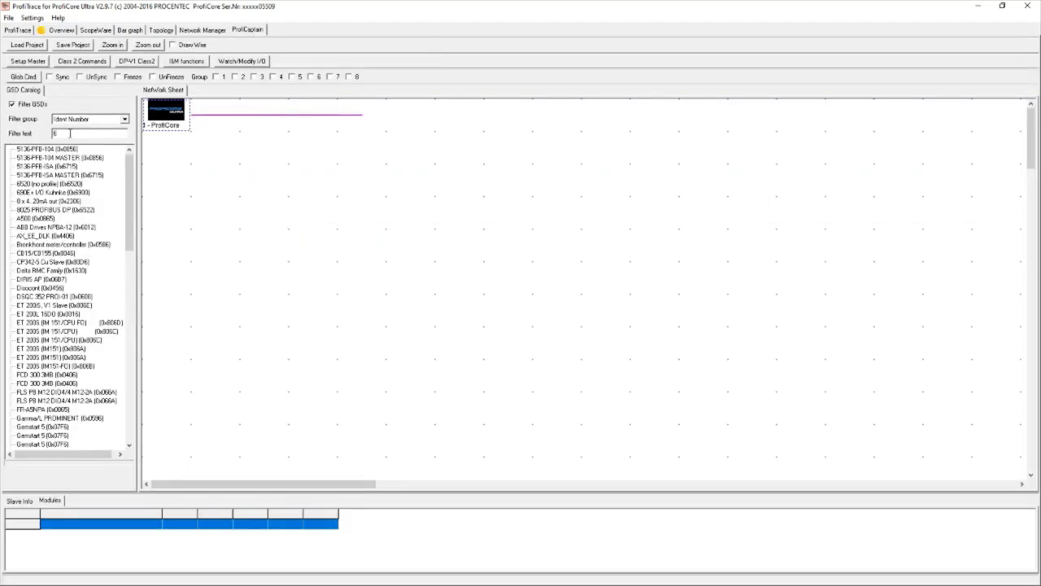
pyautogui.write('980')
pyautogui.click(67, 150)
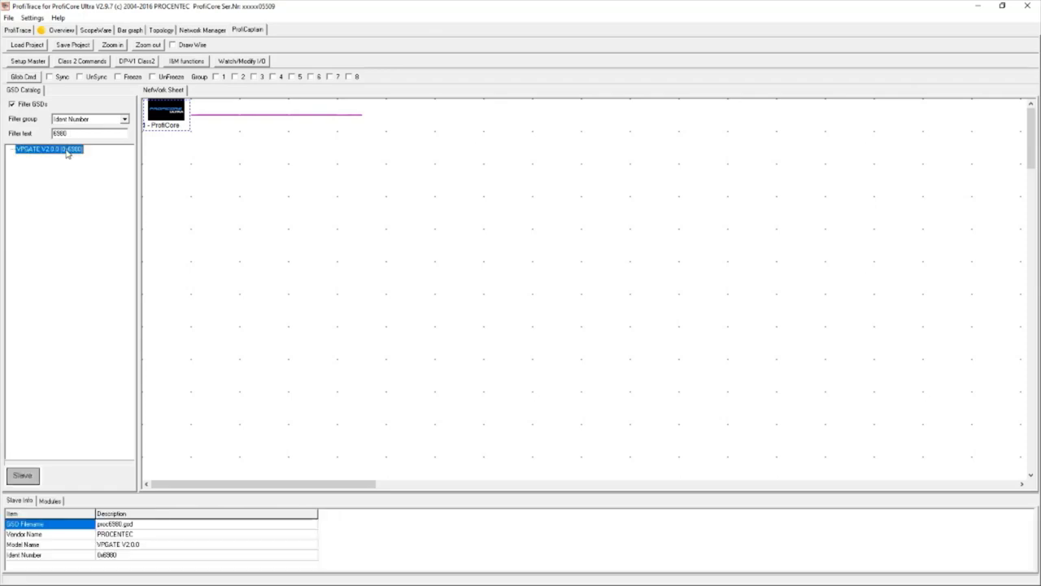
pyautogui.moveTo(58, 151); pyautogui.dragTo(234, 153)
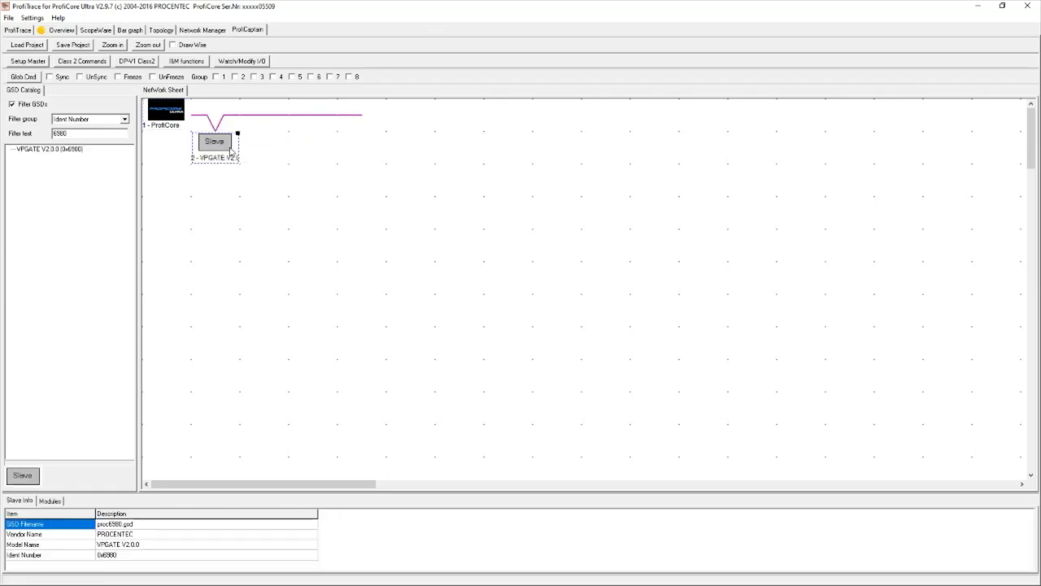
# Filter the GSD catalog by Last Network Scan and compare its entries with the Class 2 network scan results.
pyautogui.click(125, 119)
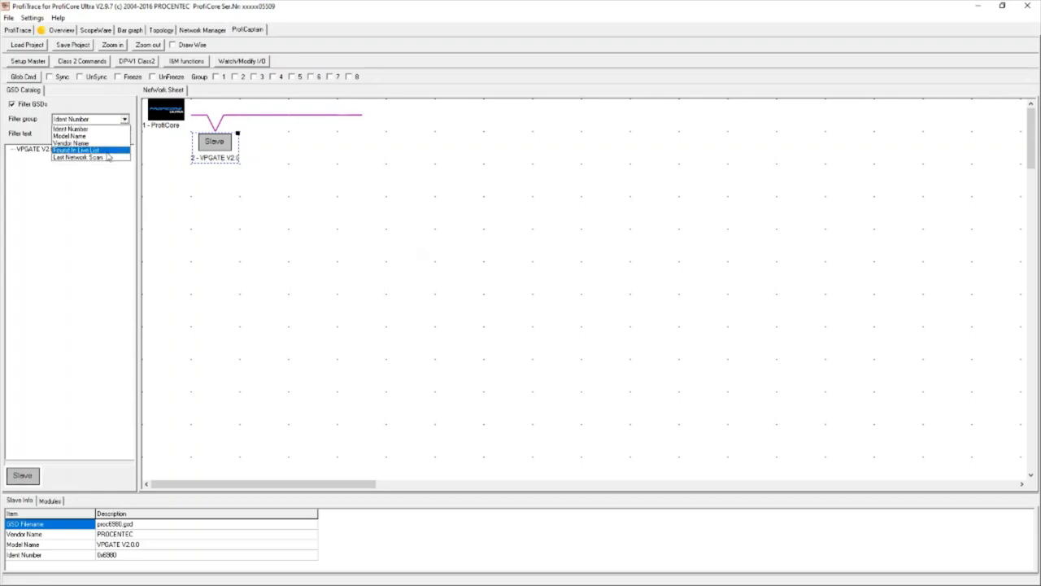
pyautogui.click(106, 157)
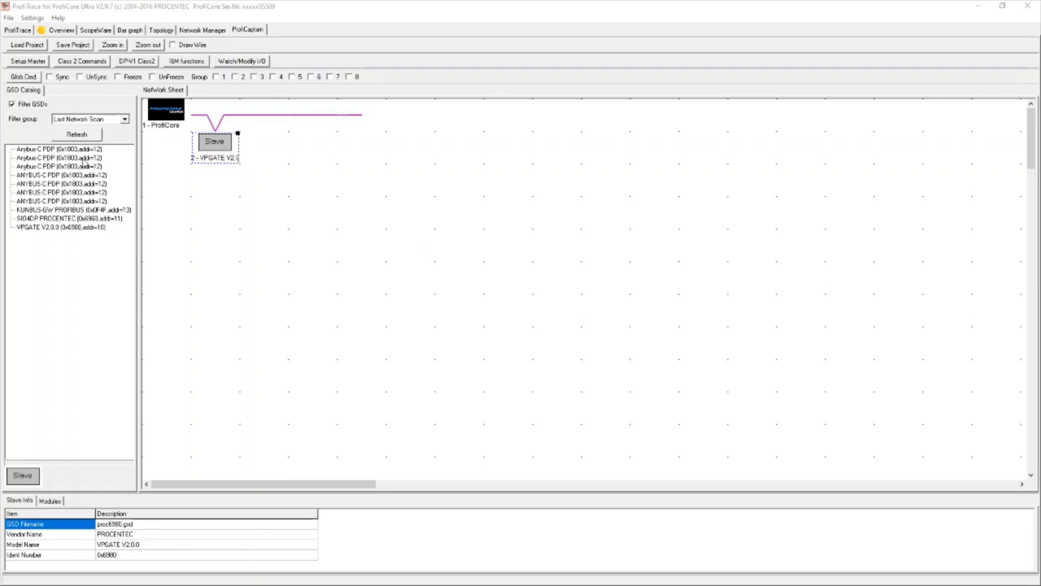
pyautogui.click(99, 61)
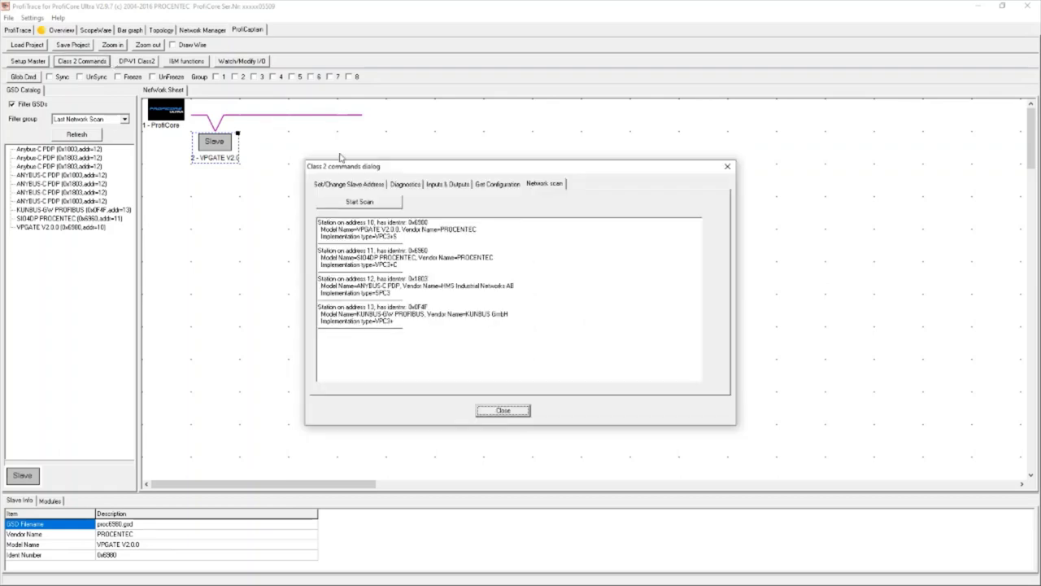
pyautogui.click(514, 411)
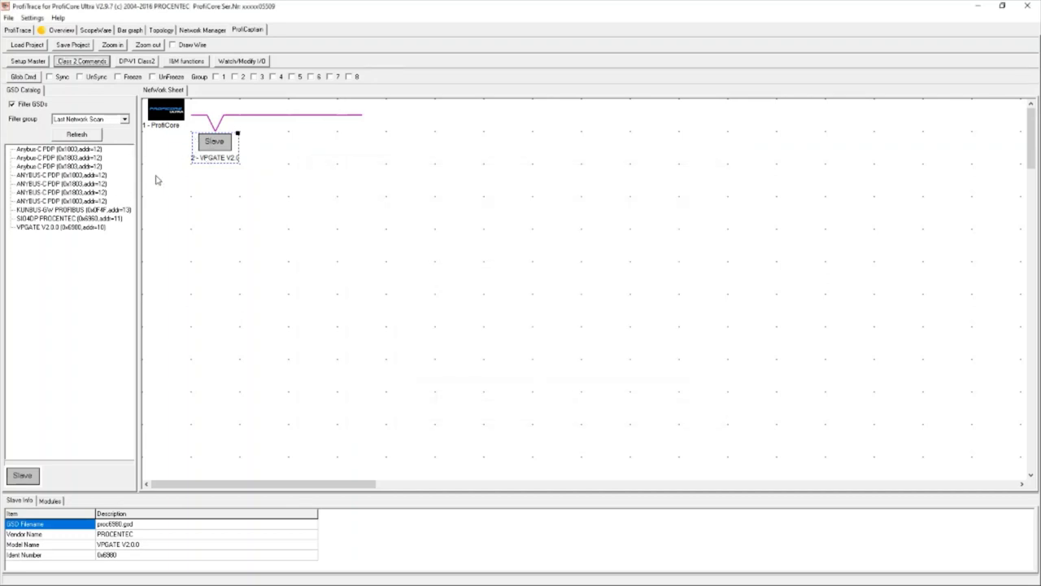
# Add the SIO4DP PROCENTEC slave (0x6960) from the filtered catalog to the network sheet next to the VPGATE slave.
pyautogui.click(72, 230)
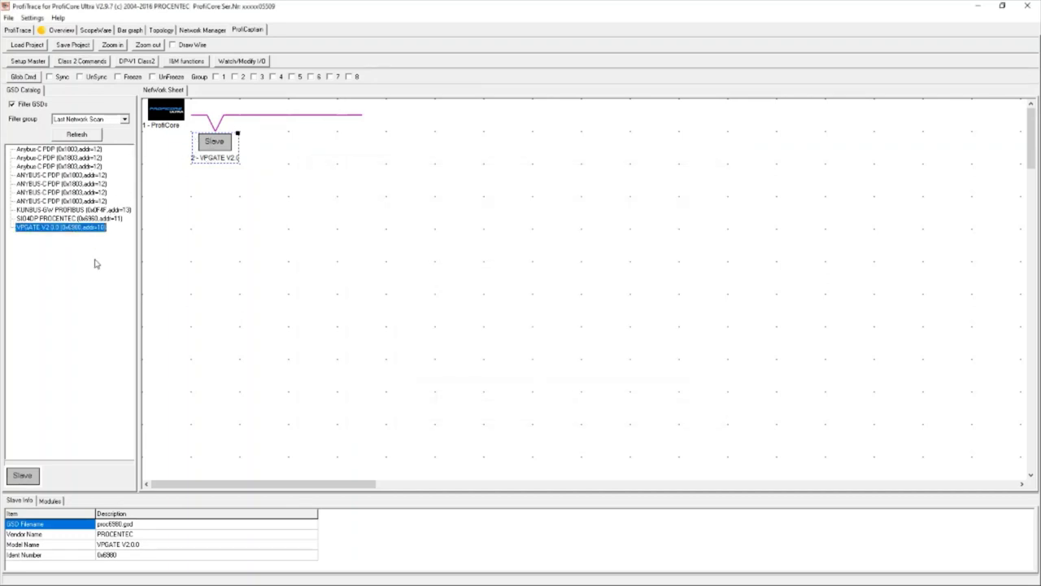
pyautogui.click(96, 219)
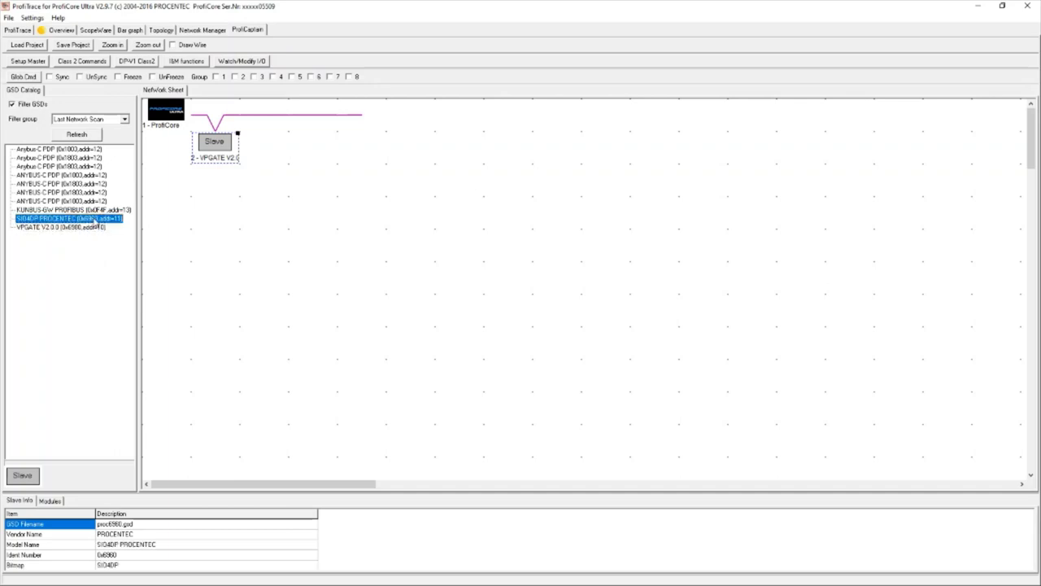
pyautogui.moveTo(88, 220); pyautogui.dragTo(261, 163)
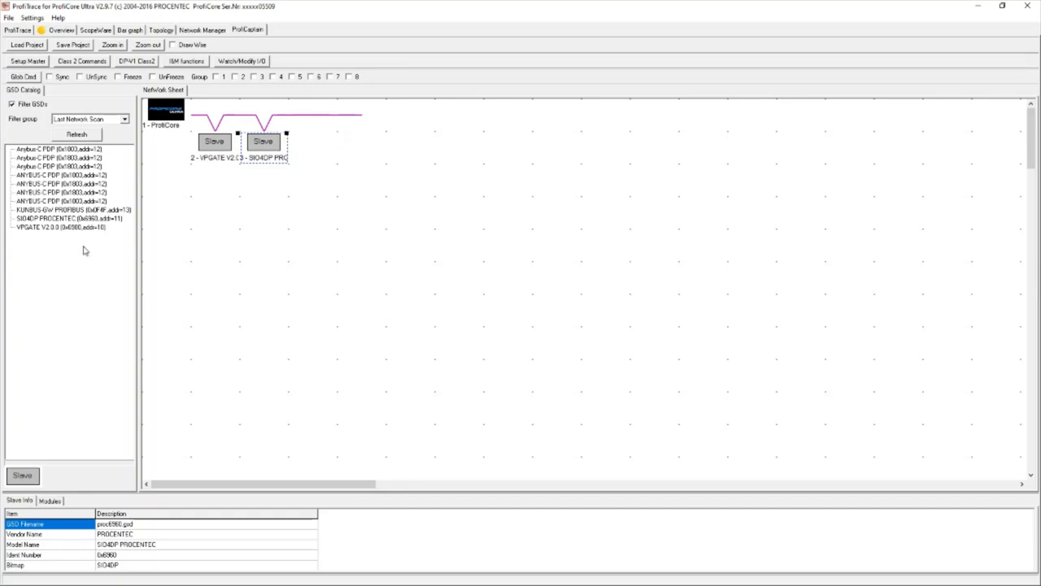
# Add the ANYBUS-C PDP slave (0x1803) and the KUNBUS-GW PROFIBUS slave (0x0F4F) to the network sheet.
pyautogui.click(53, 201)
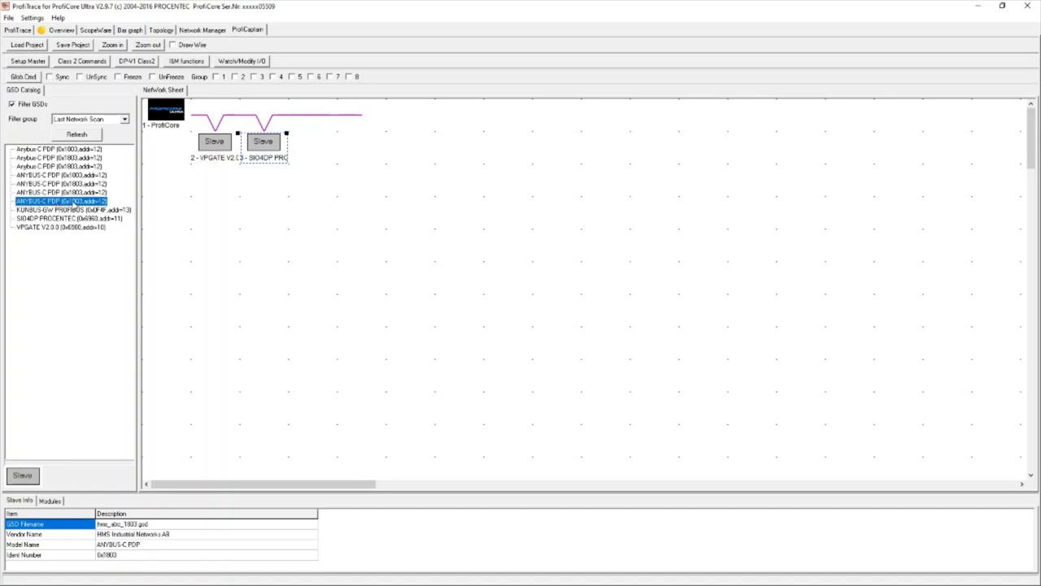
pyautogui.moveTo(50, 203); pyautogui.dragTo(298, 156)
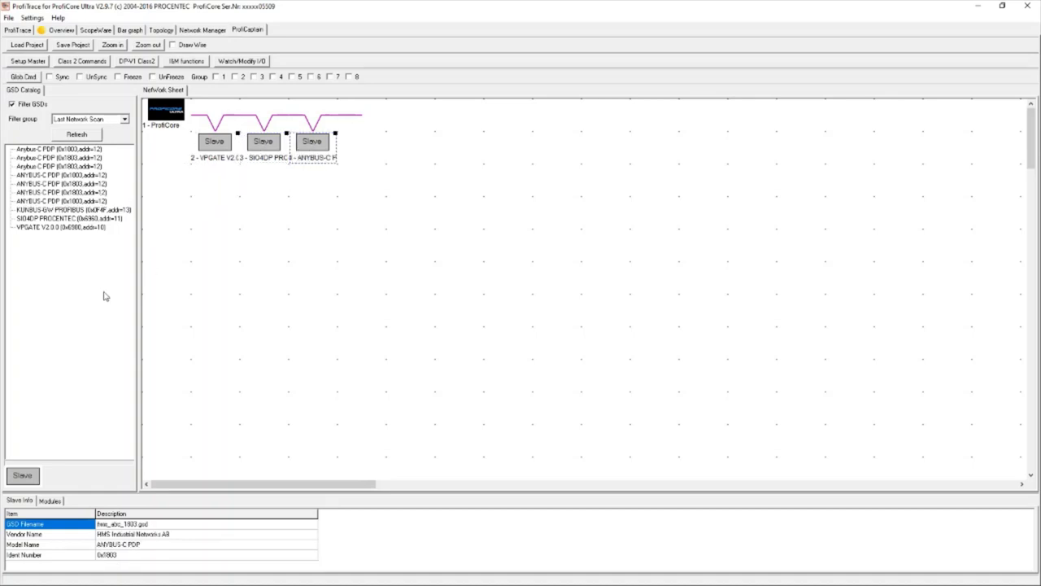
pyautogui.click(82, 211)
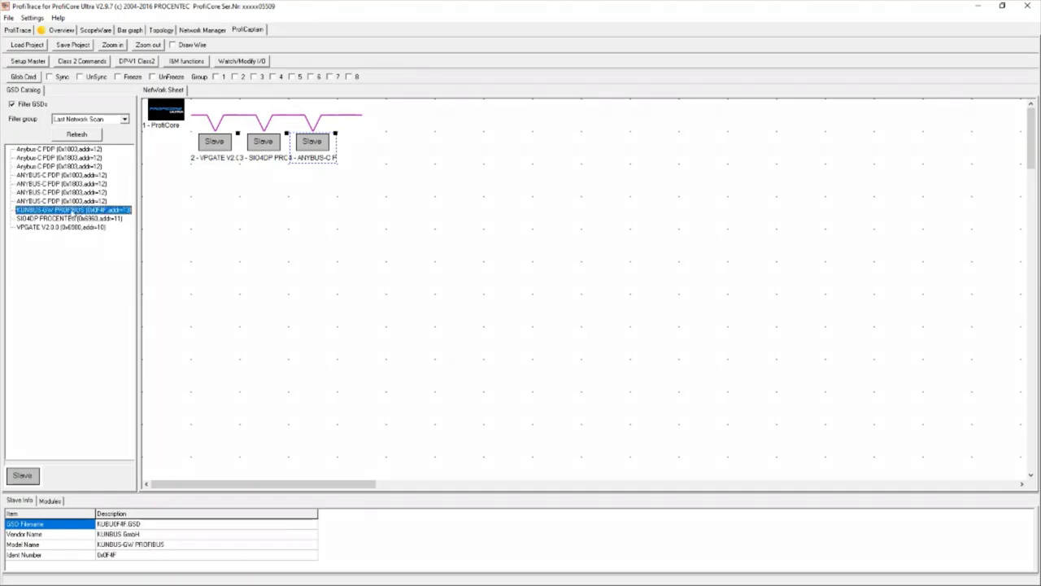
pyautogui.moveTo(69, 212); pyautogui.dragTo(361, 160)
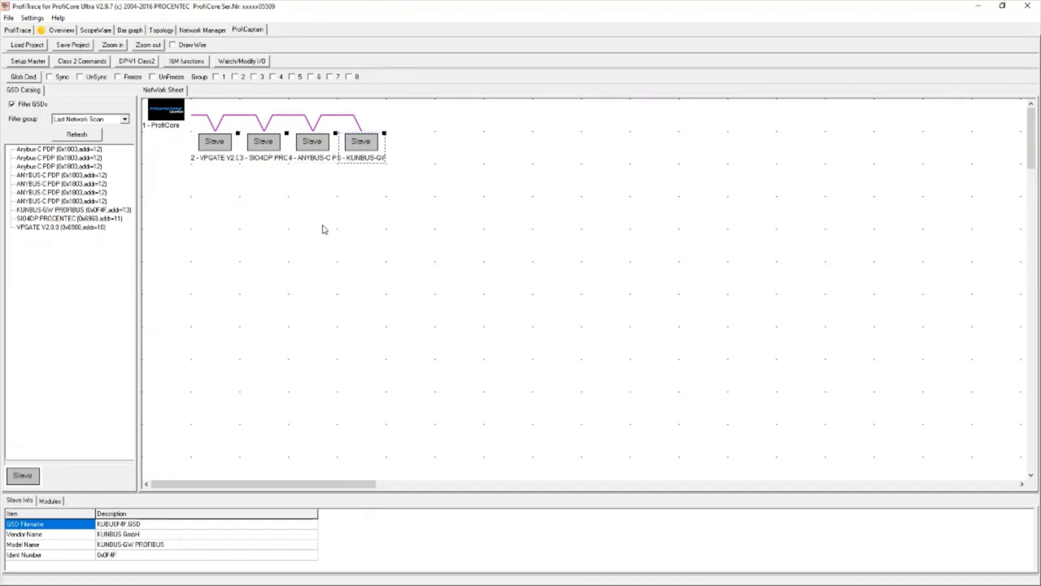
# Refresh the scan-based catalog list, return the filter group to Ident Number and turn off GSD filtering.
pyautogui.click(101, 135)
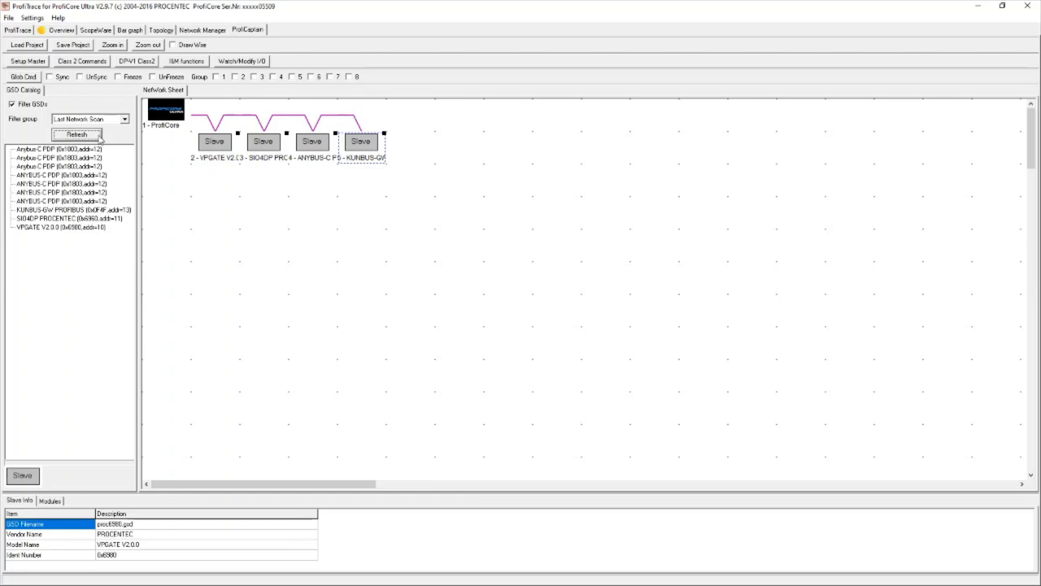
pyautogui.click(124, 119)
pyautogui.click(114, 129)
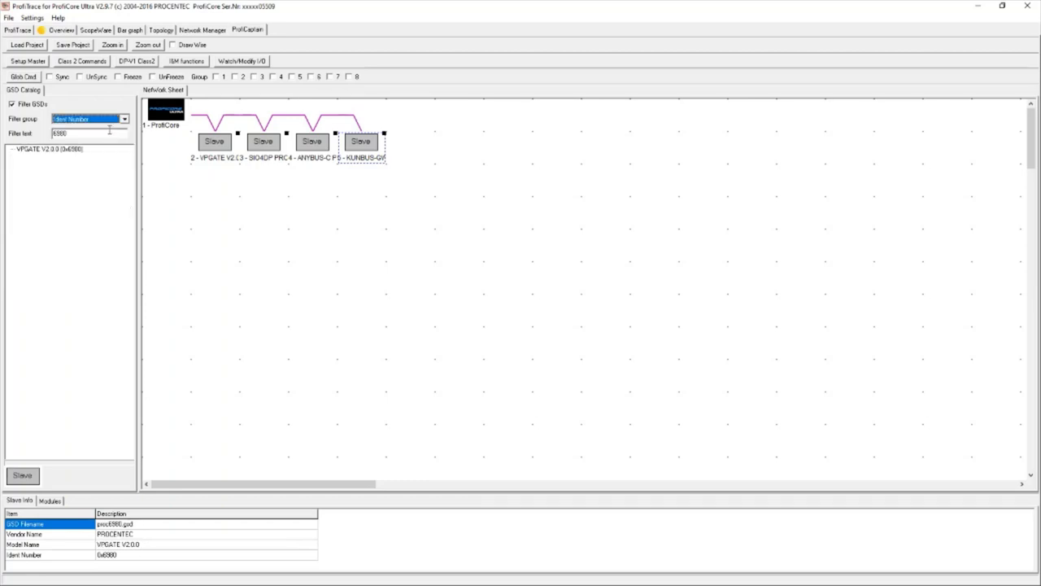
pyautogui.click(33, 105)
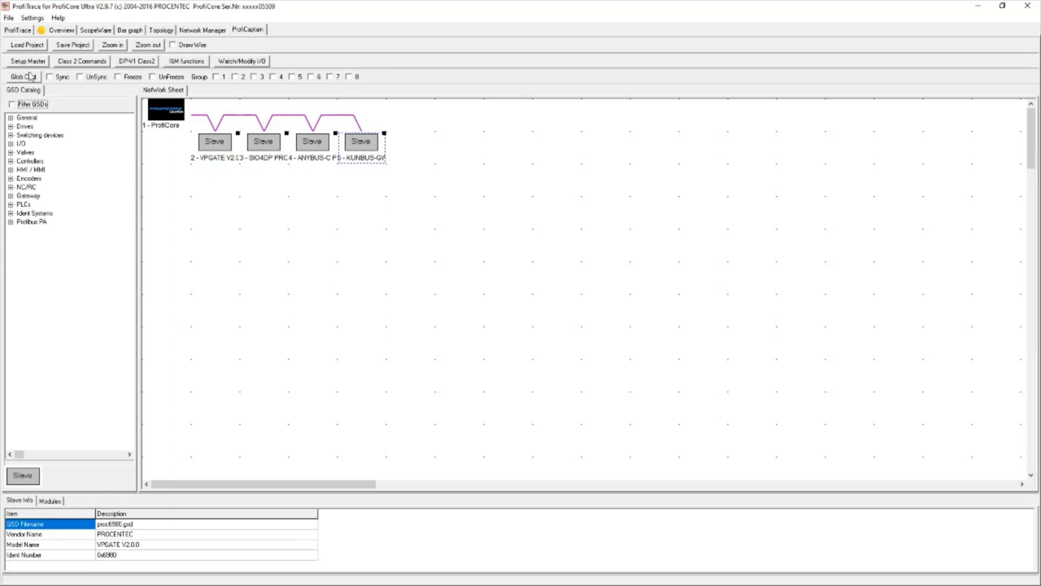
# View the file browser for adding GSD files to the catalog without importing any, and look through the Drives category.
pyautogui.click(36, 18)
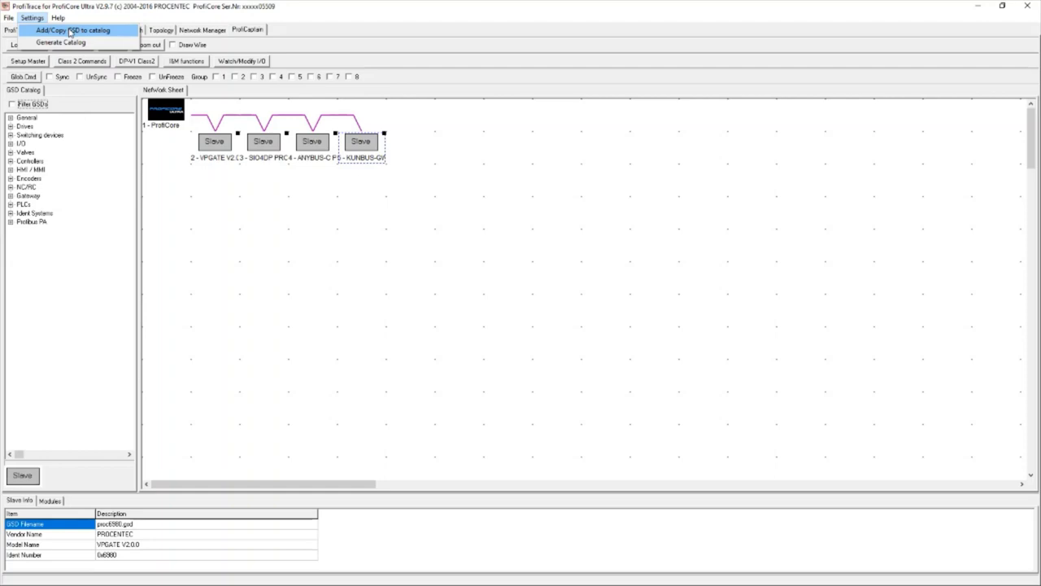
pyautogui.click(71, 31)
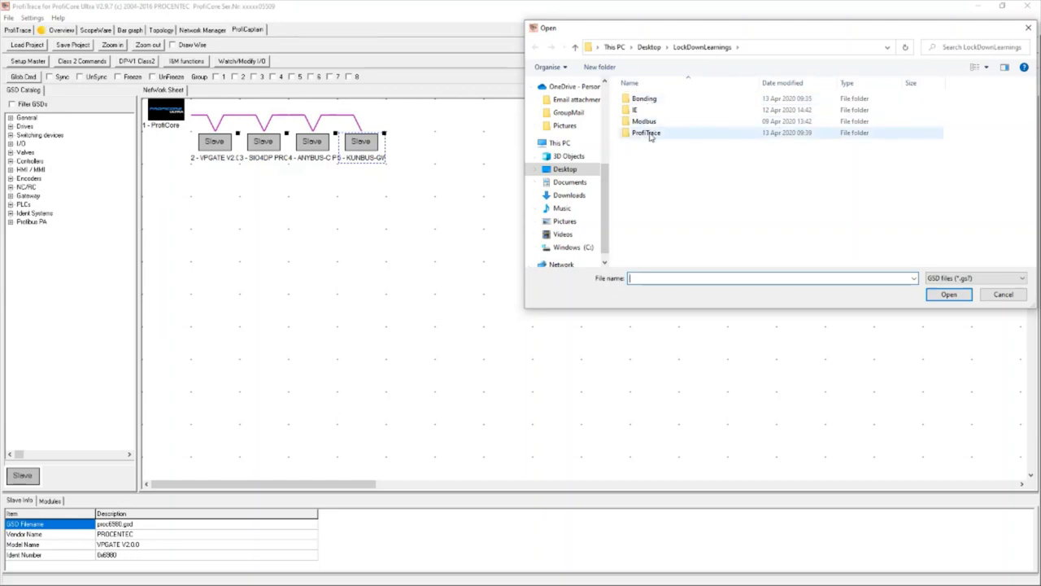
pyautogui.click(1002, 294)
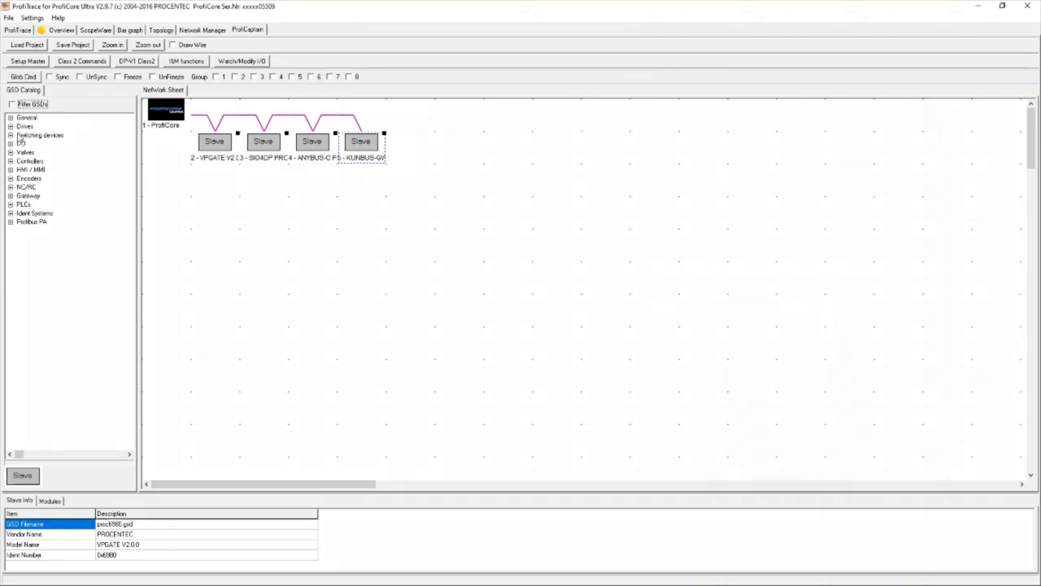
pyautogui.click(10, 127)
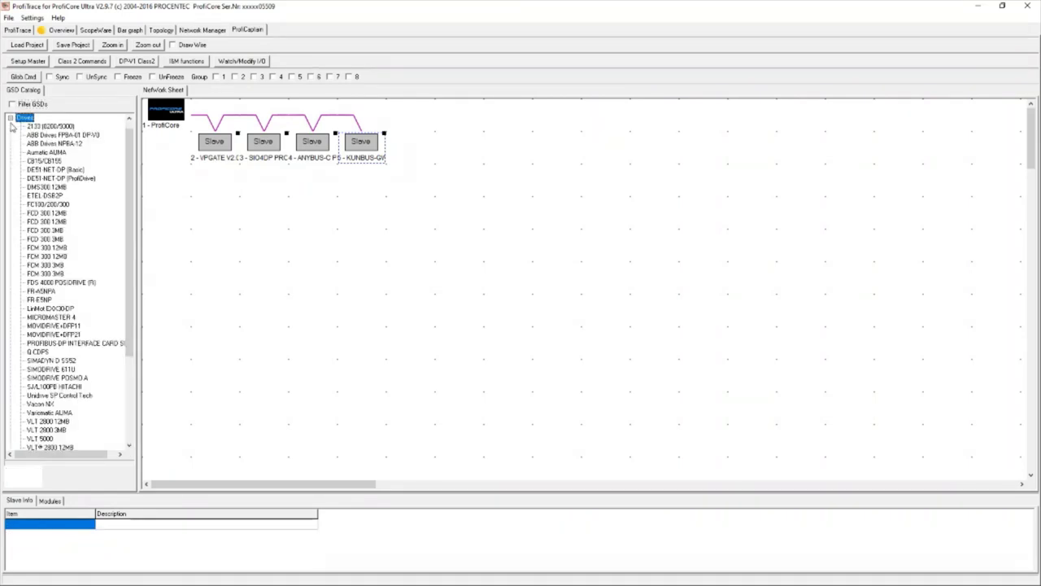
pyautogui.click(10, 118)
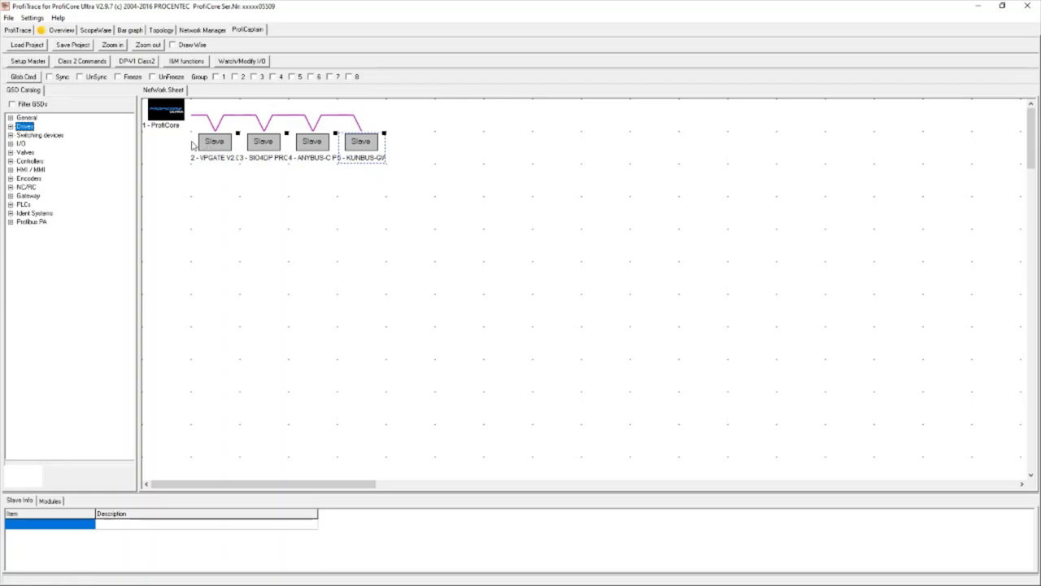
# Check the VPGATE station's address in the network scan results and set the VPGATE slave's address to 10.
pyautogui.click(65, 64)
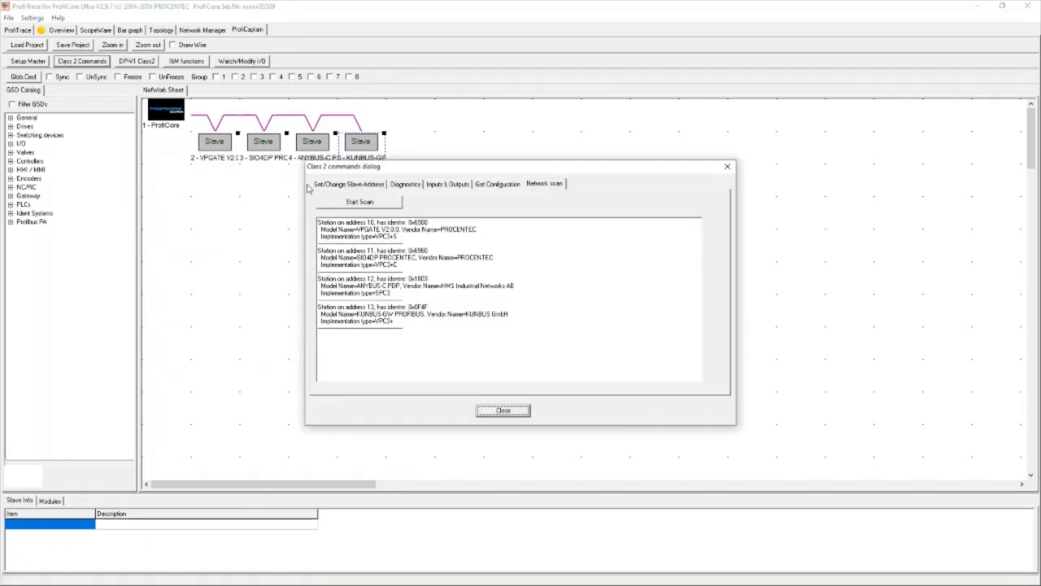
pyautogui.doubleClick(371, 222)
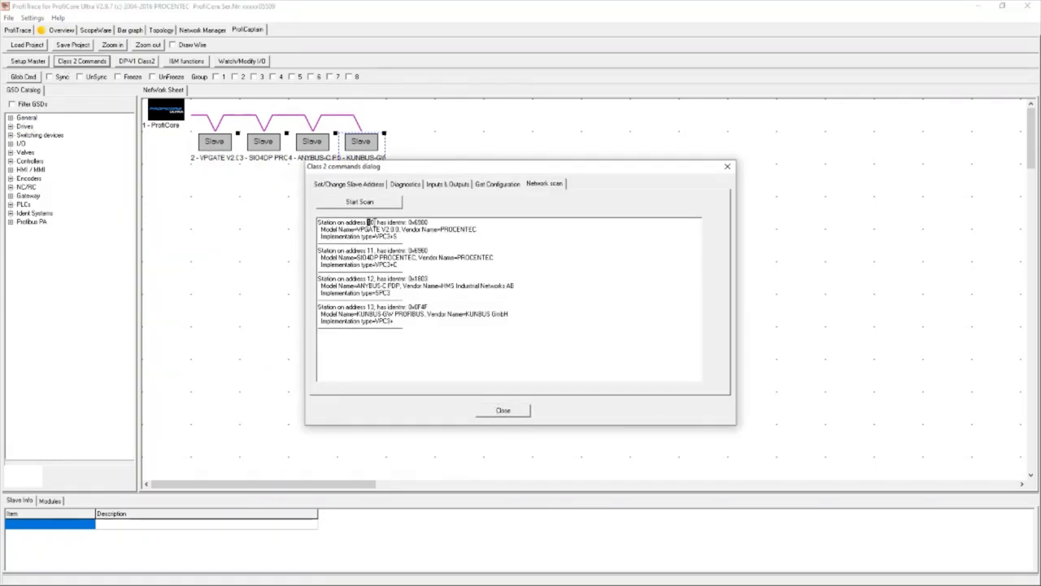
pyautogui.click(498, 409)
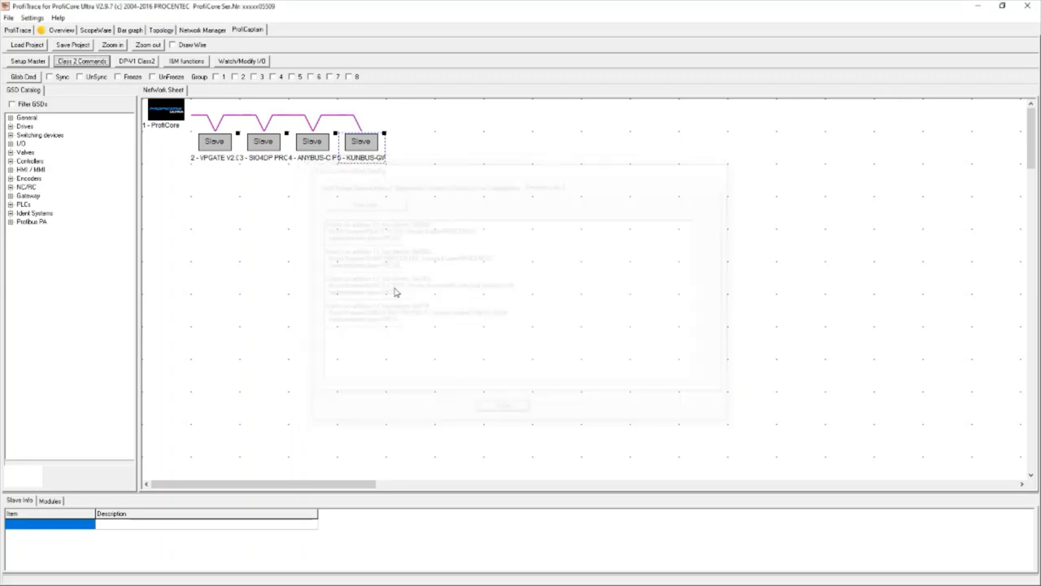
pyautogui.doubleClick(223, 145)
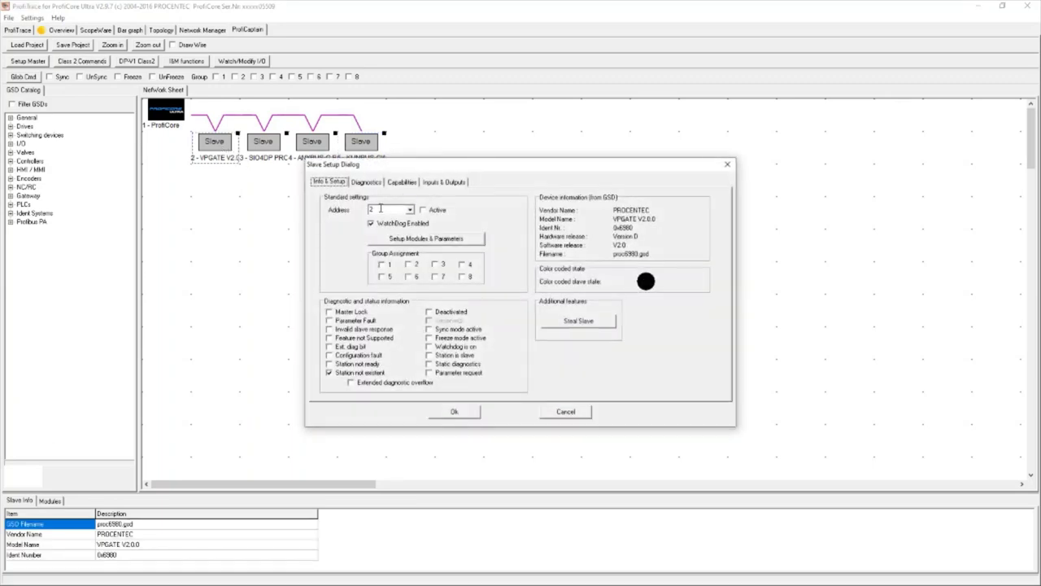
pyautogui.press('Tab')
pyautogui.write('10')
pyautogui.click(455, 411)
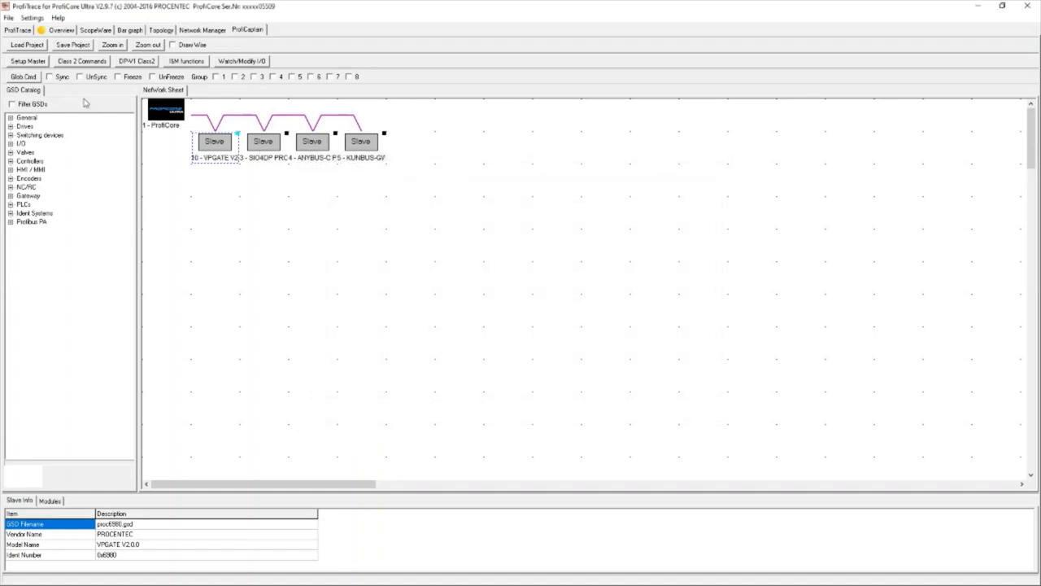
# Check the SIO4DP station's address in the network scan results and set the SIO4DP slave's address to 11.
pyautogui.click(87, 62)
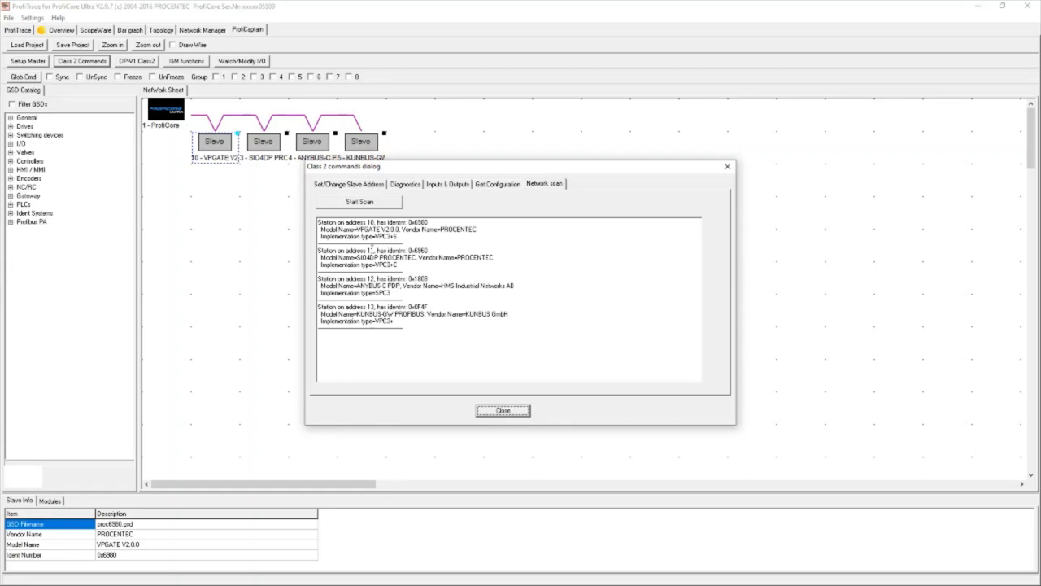
pyautogui.click(492, 417)
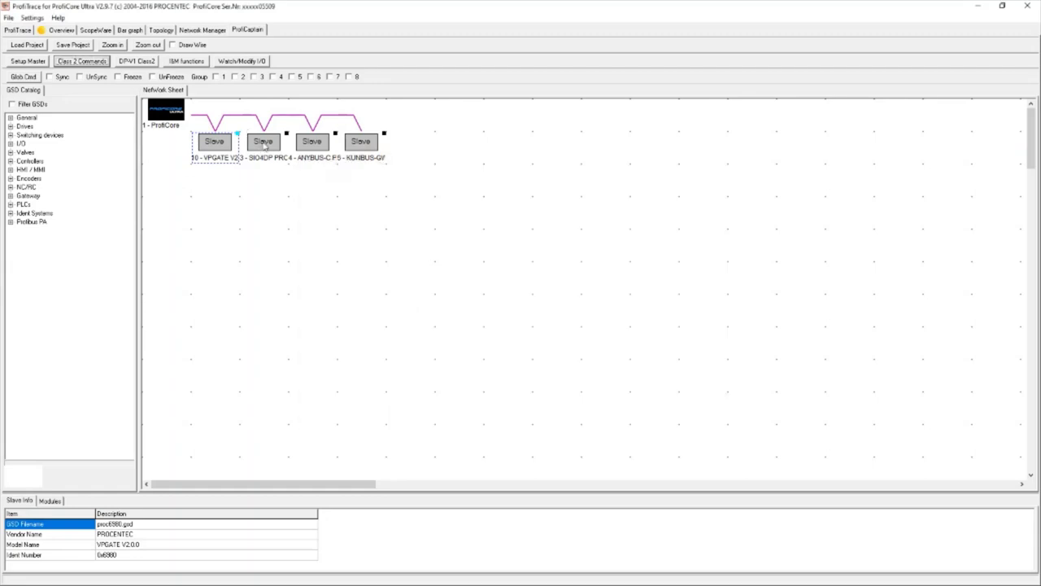
pyautogui.doubleClick(262, 145)
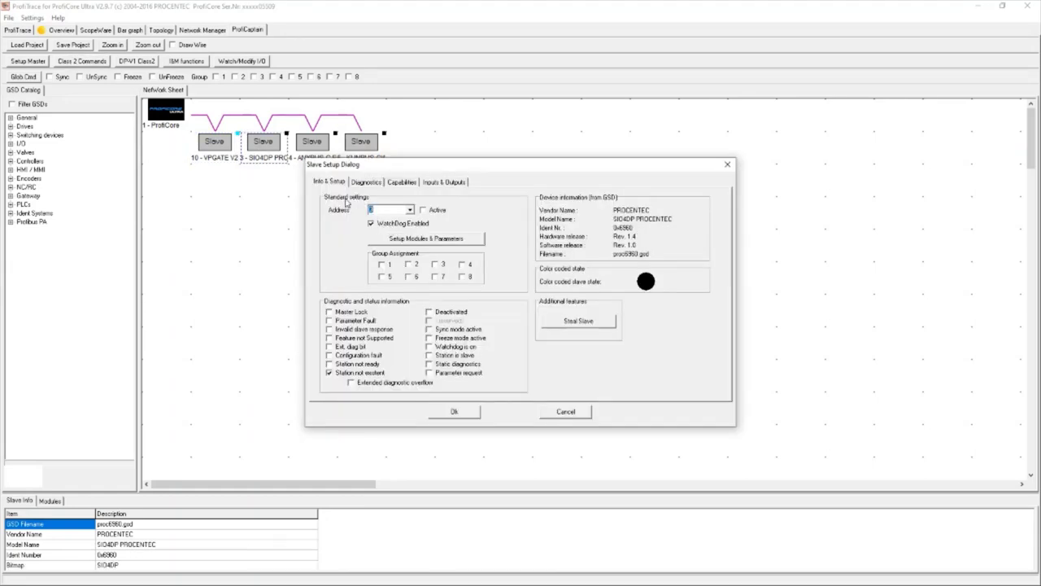
pyautogui.write('11')
pyautogui.click(455, 412)
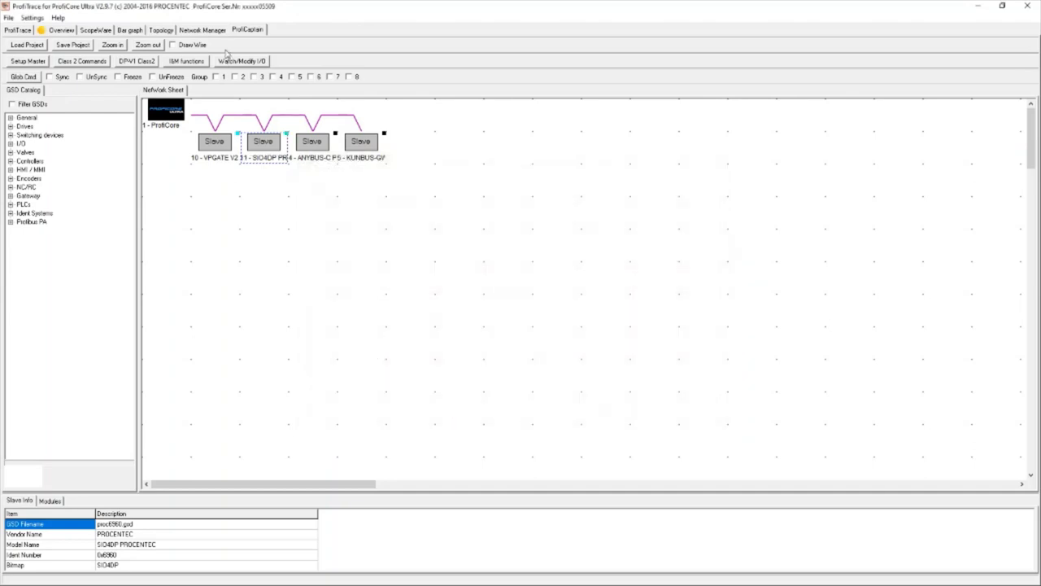
# Set the ANYBUS-C PDP slave's address to 12 and the KUNBUS-GW PROFIBUS slave's address to 13.
pyautogui.doubleClick(311, 141)
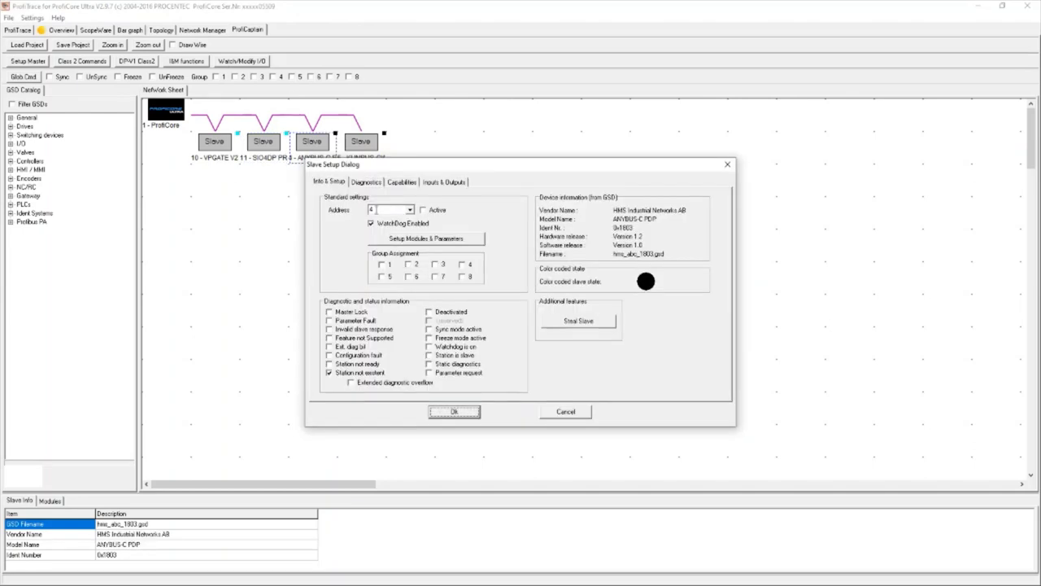
pyautogui.write('12')
pyautogui.click(445, 411)
pyautogui.doubleClick(363, 145)
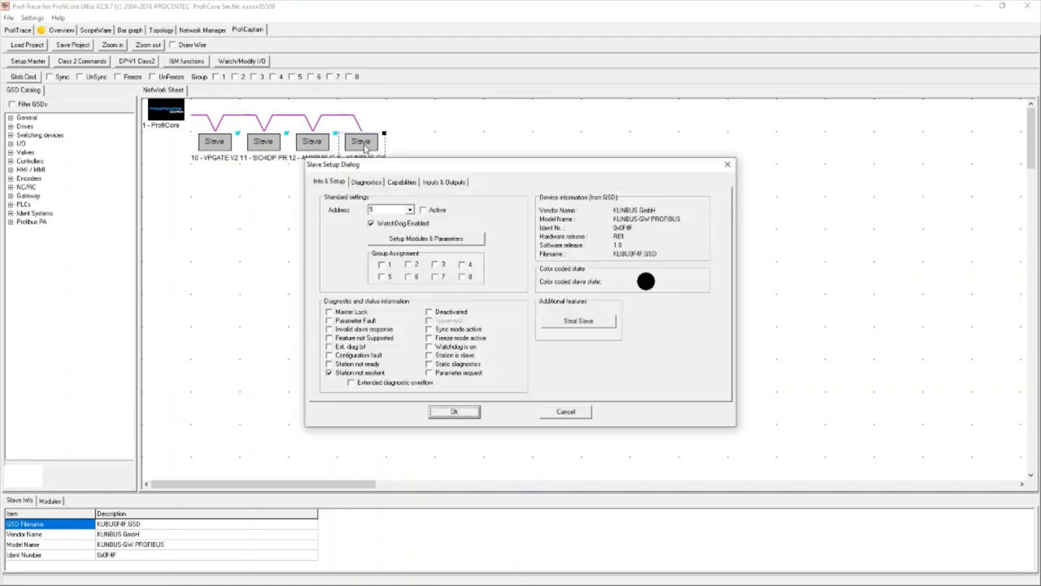
pyautogui.doubleClick(370, 210)
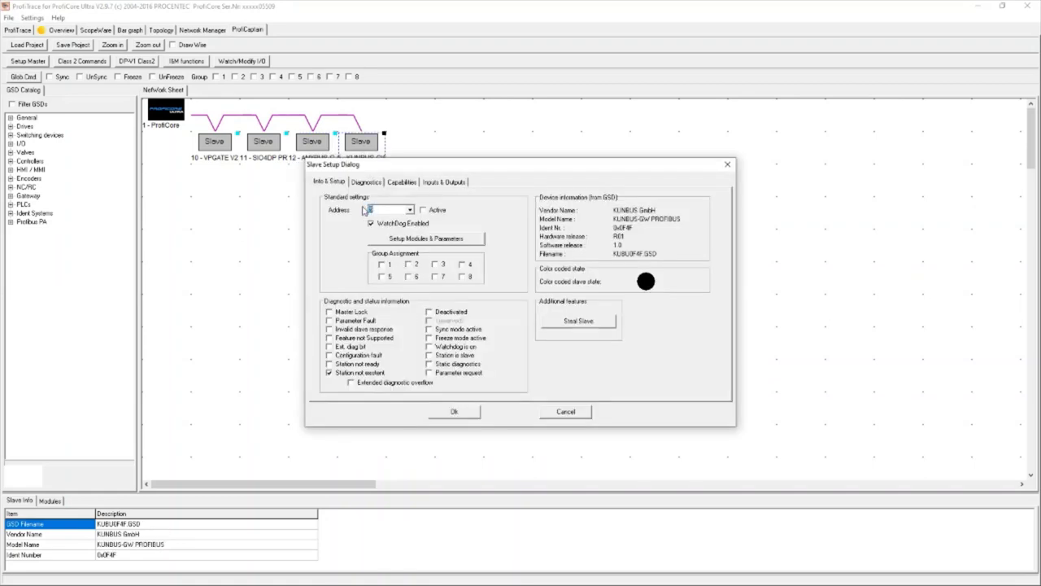
pyautogui.write('13')
pyautogui.click(454, 411)
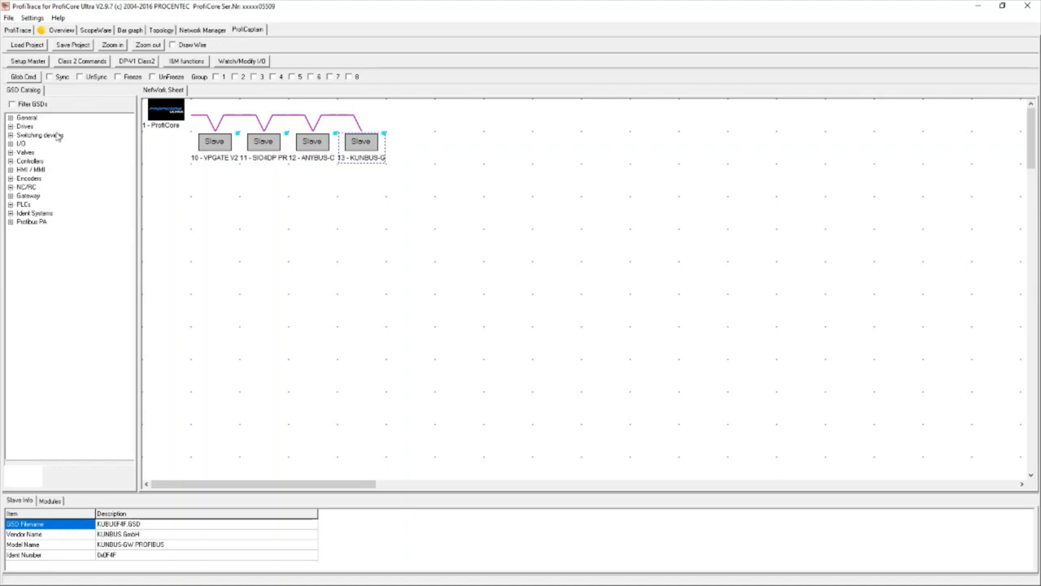
# Place an ET 200M (IM153-2) slave from the I/O catalog category in an empty area below the existing slaves.
pyautogui.click(10, 143)
pyautogui.scroll(-8, 41, 229)
pyautogui.scroll(-4, 41, 230)
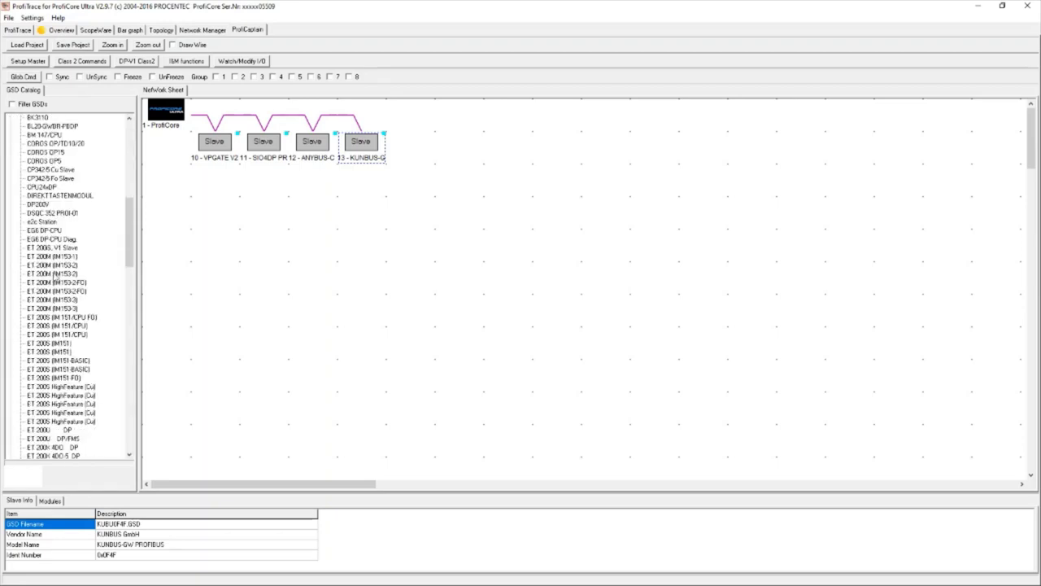
pyautogui.click(45, 274)
pyautogui.moveTo(45, 274); pyautogui.dragTo(209, 238)
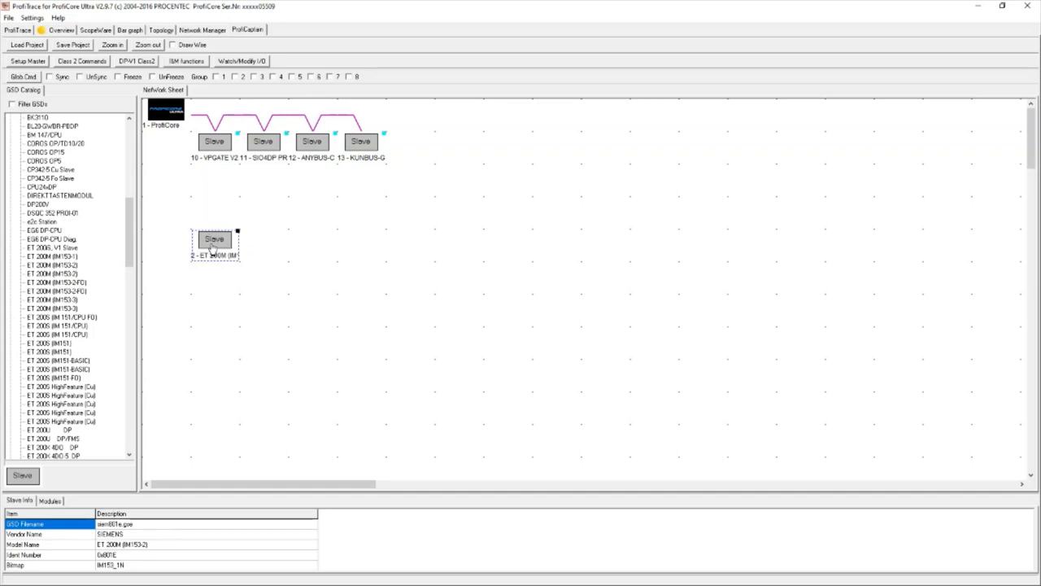
# In the ET 200M slave's module setup, select the modules 6ES7 321-1FF01-0AA0 8DI and 6ES7 321-7RD00-0AB0 4DI.
pyautogui.click(391, 241)
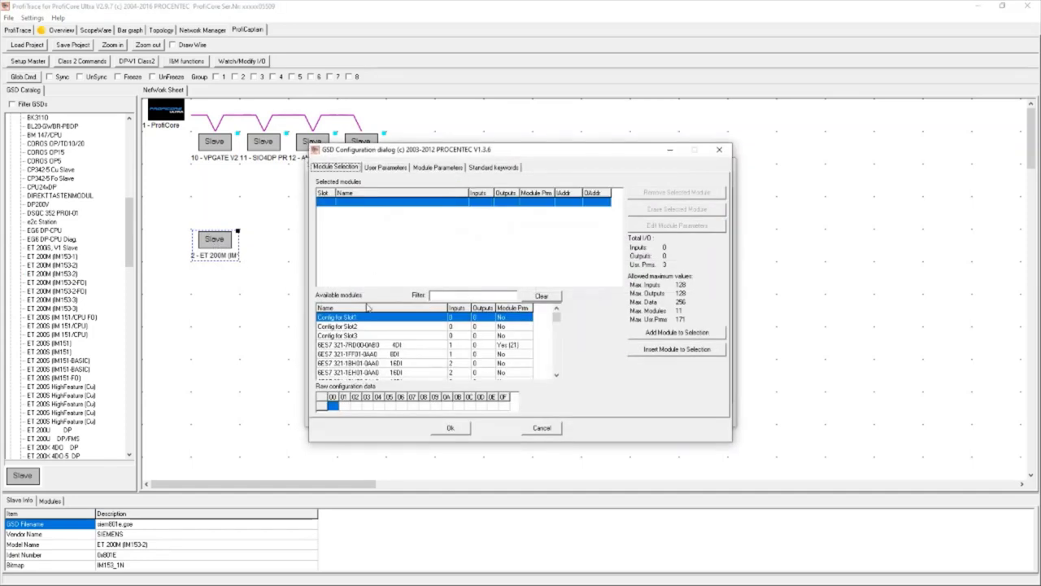
pyautogui.click(344, 355)
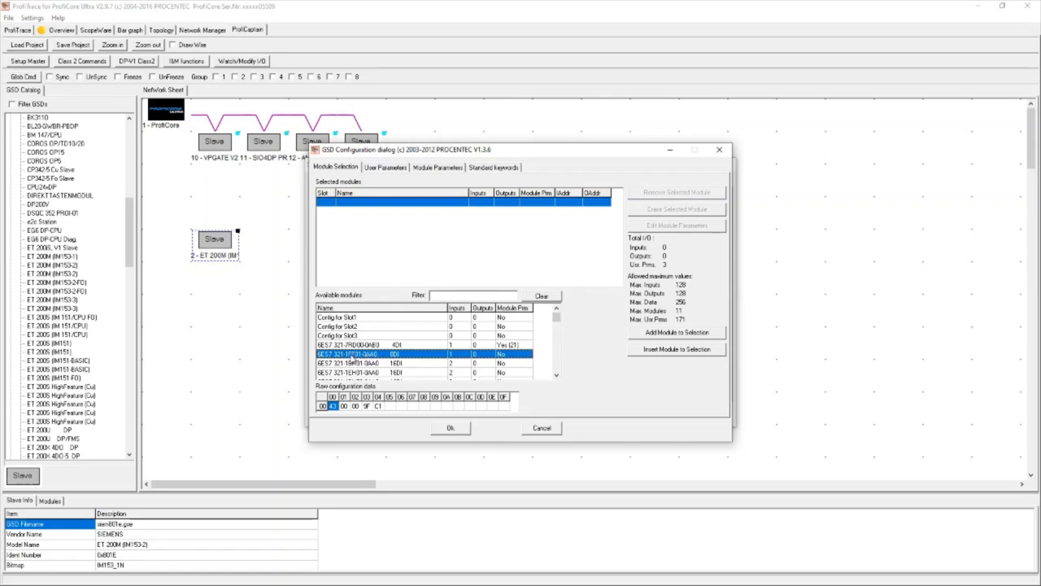
pyautogui.doubleClick(352, 358)
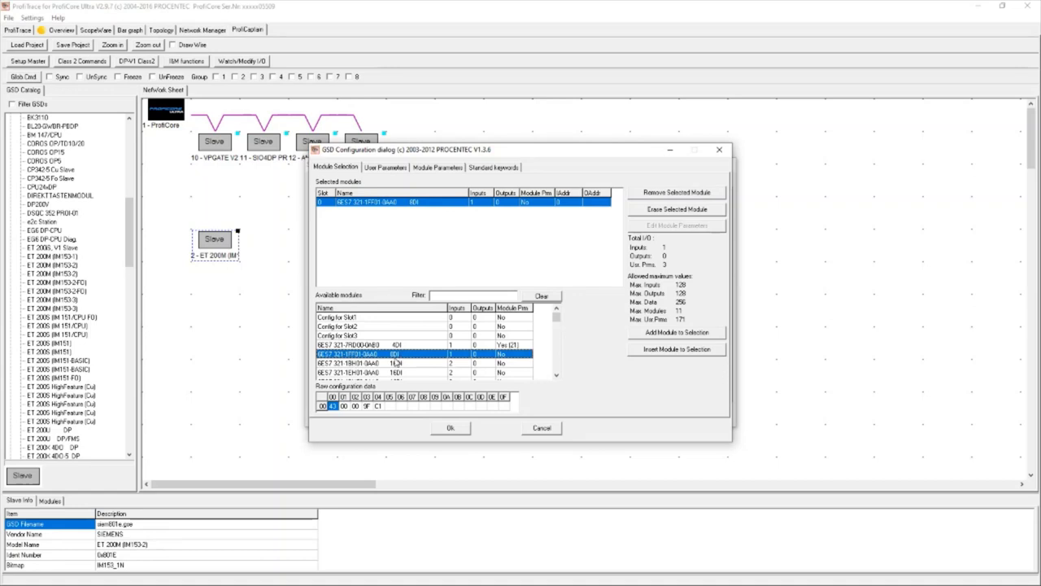
pyautogui.doubleClick(381, 344)
# Look through the available ET 200M modules and add the analog input module 6ES7 331-7NF10-0AB0 8AI.
pyautogui.press('Down')
pyautogui.press('Down')
pyautogui.press('Down')
pyautogui.press('Down')
pyautogui.press('Down')
pyautogui.press('Down')
pyautogui.press('Down')
pyautogui.press('Down')
pyautogui.press('Down')
pyautogui.press('Down')
pyautogui.press('Down')
pyautogui.press('Down')
pyautogui.press('Down')
pyautogui.press('Down')
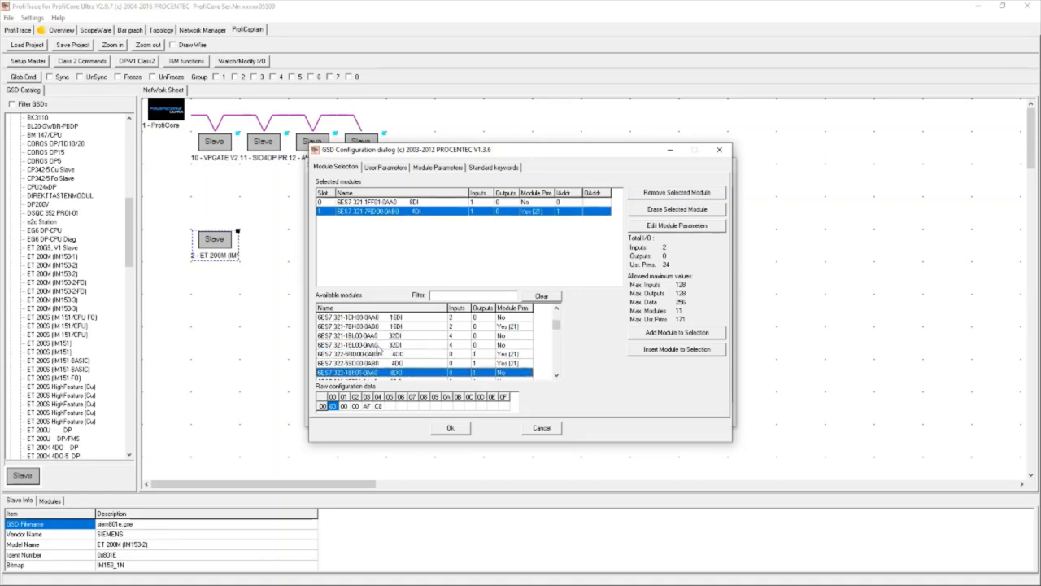
pyautogui.press('Down')
pyautogui.press('Down')
pyautogui.press('Down')
pyautogui.press('Down')
pyautogui.press('Down')
pyautogui.press('Down')
pyautogui.press('Down')
pyautogui.press('Down')
pyautogui.press('Down')
pyautogui.press('Down')
pyautogui.press('Down')
pyautogui.press('Down')
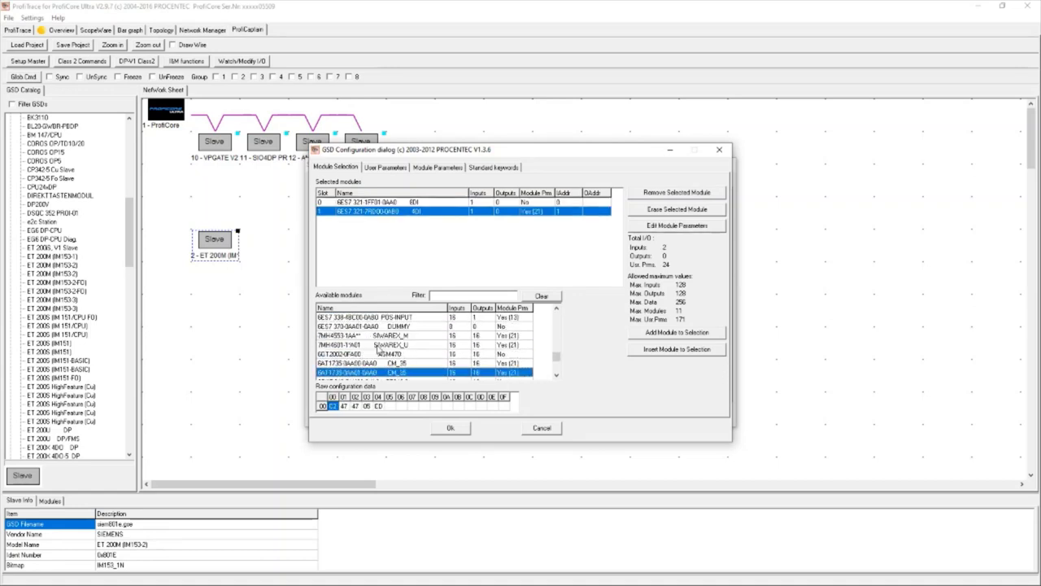
pyautogui.doubleClick(382, 374)
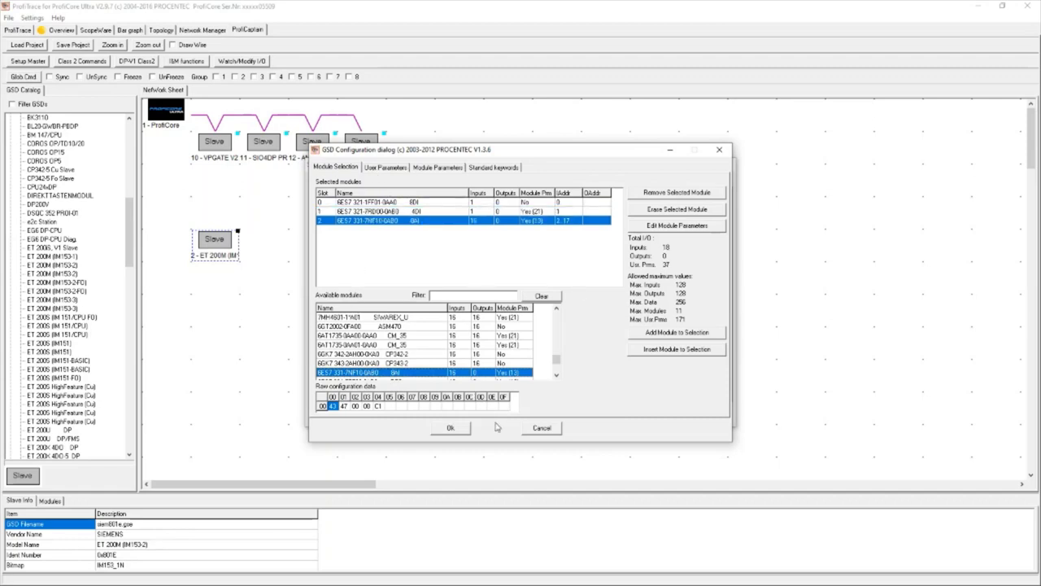
# Discard the ET 200M module configuration and delete the ET 200M slave from the network sheet.
pyautogui.click(525, 431)
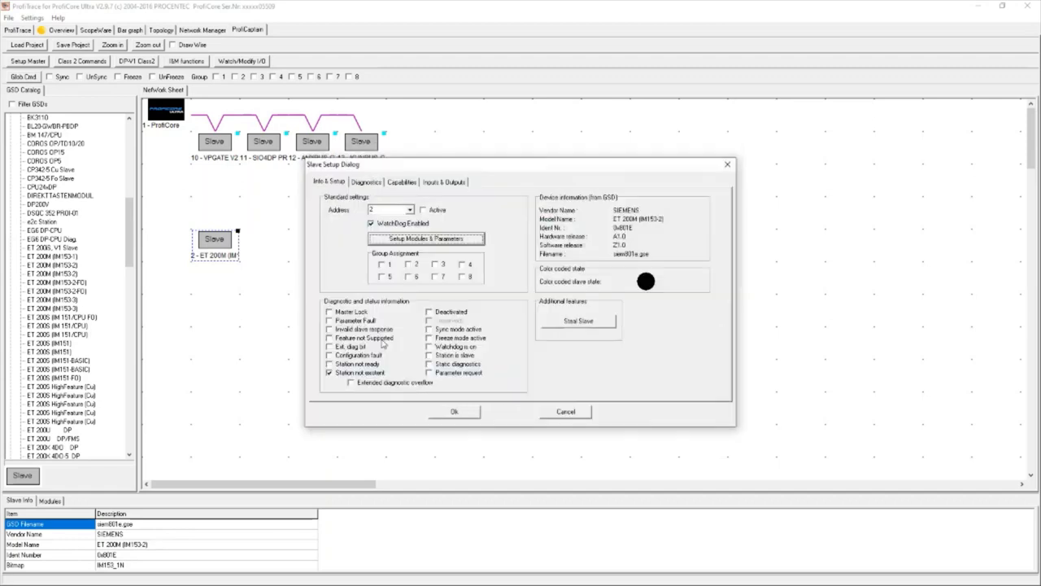
pyautogui.click(578, 411)
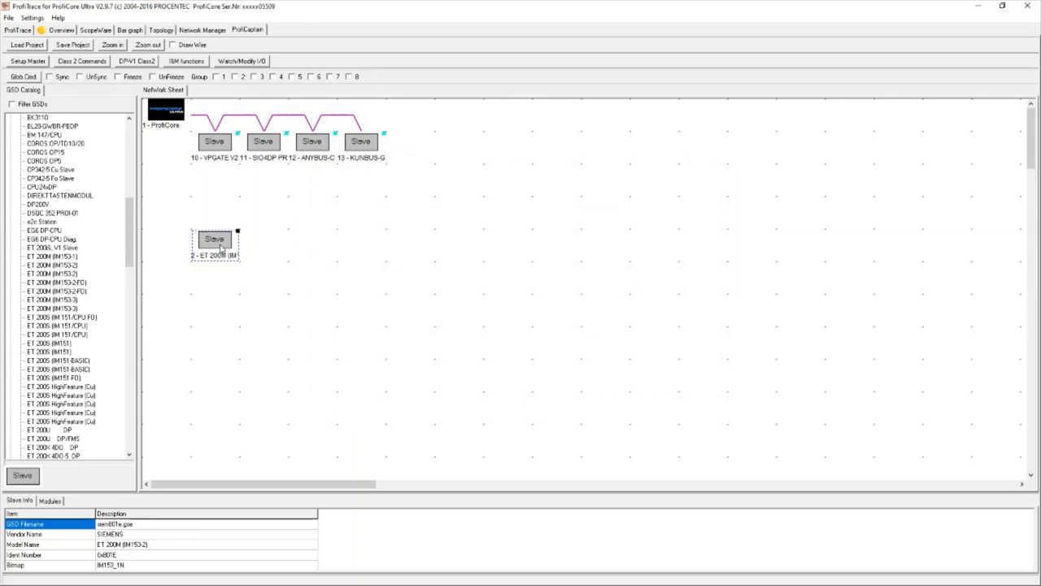
pyautogui.press('Delete')
pyautogui.click(510, 330)
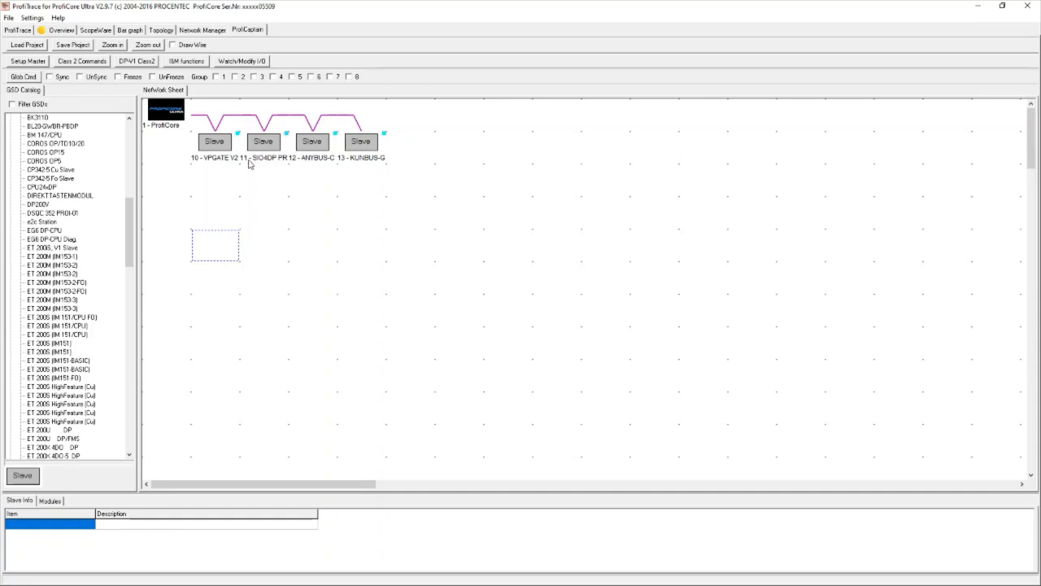
# Retrieve the configuration of the station at address 10 and examine its decoded and hexadecimal data.
pyautogui.click(101, 61)
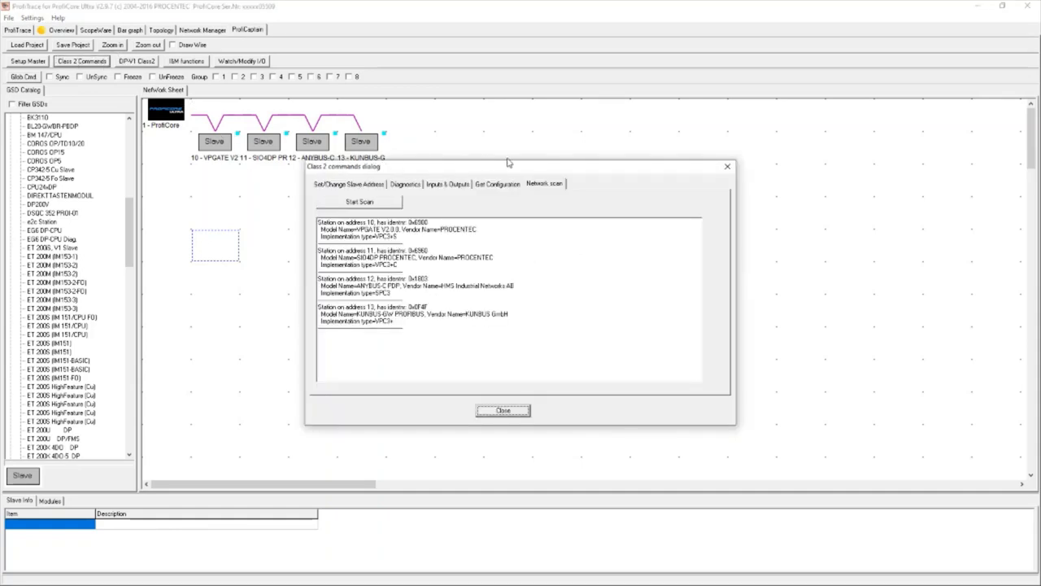
pyautogui.click(511, 184)
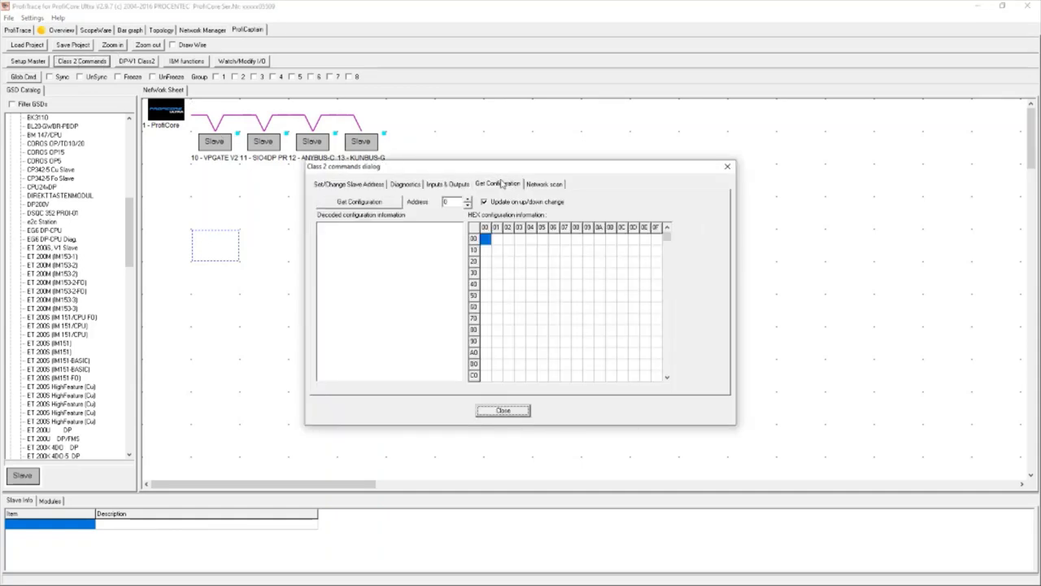
pyautogui.doubleClick(461, 202)
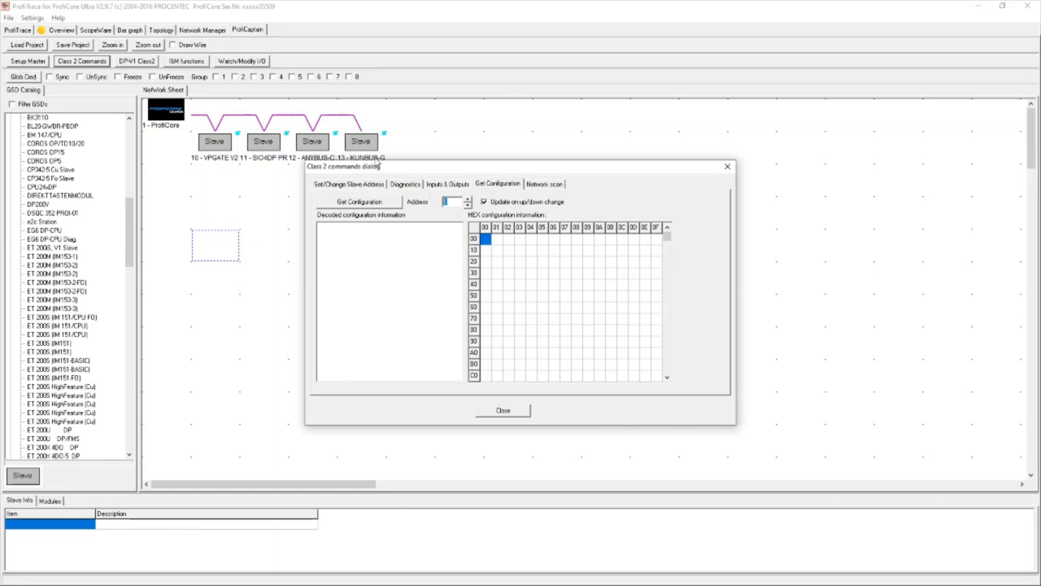
pyautogui.write('10')
pyautogui.click(355, 204)
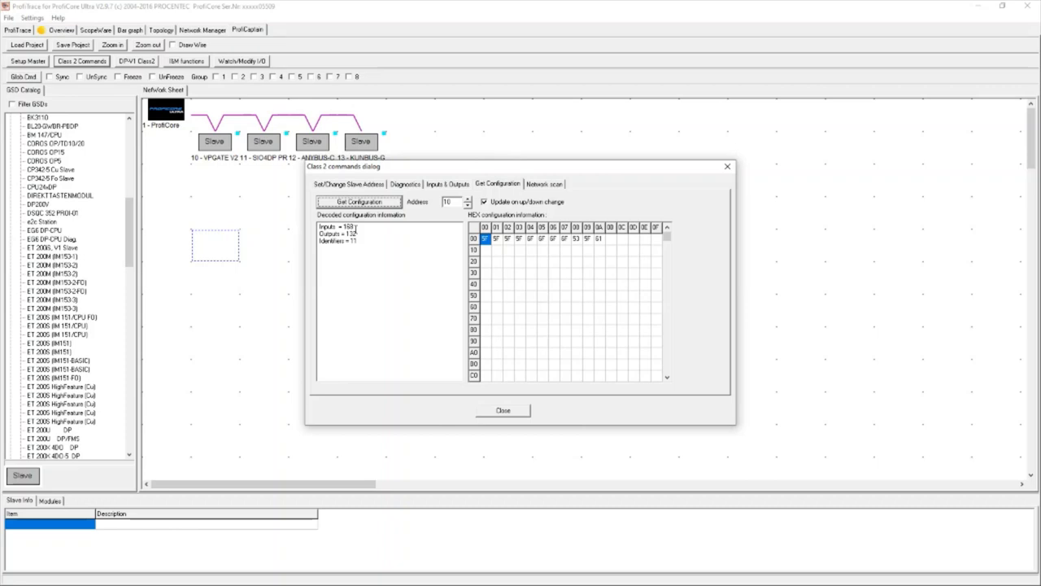
pyautogui.moveTo(355, 228); pyautogui.dragTo(319, 235)
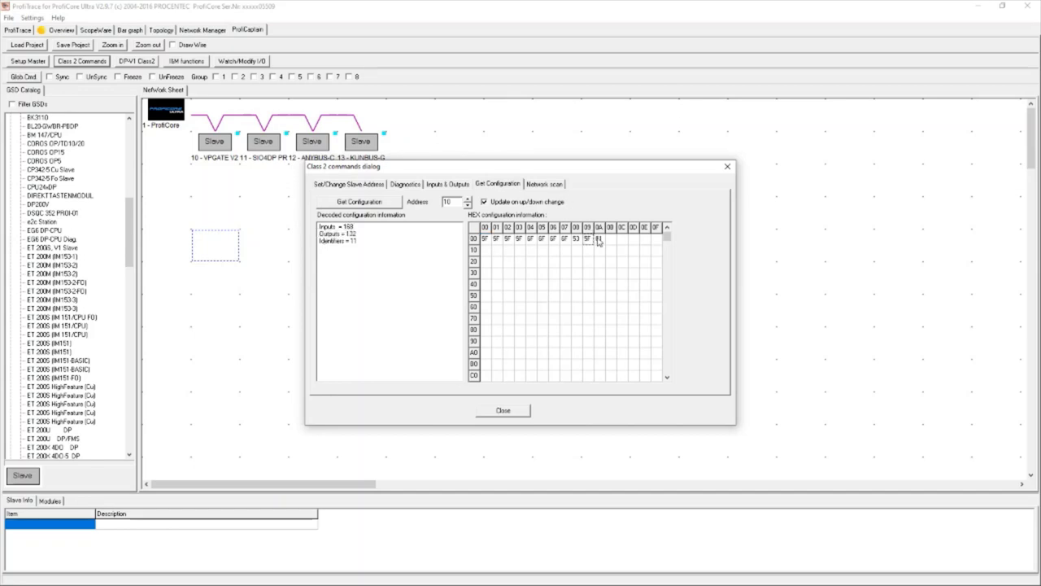
pyautogui.click(519, 240)
# Retrieve the configuration of the station at address 11, examine its hexadecimal identifiers and close the Class 2 commands.
pyautogui.press('Tab')
pyautogui.click(351, 202)
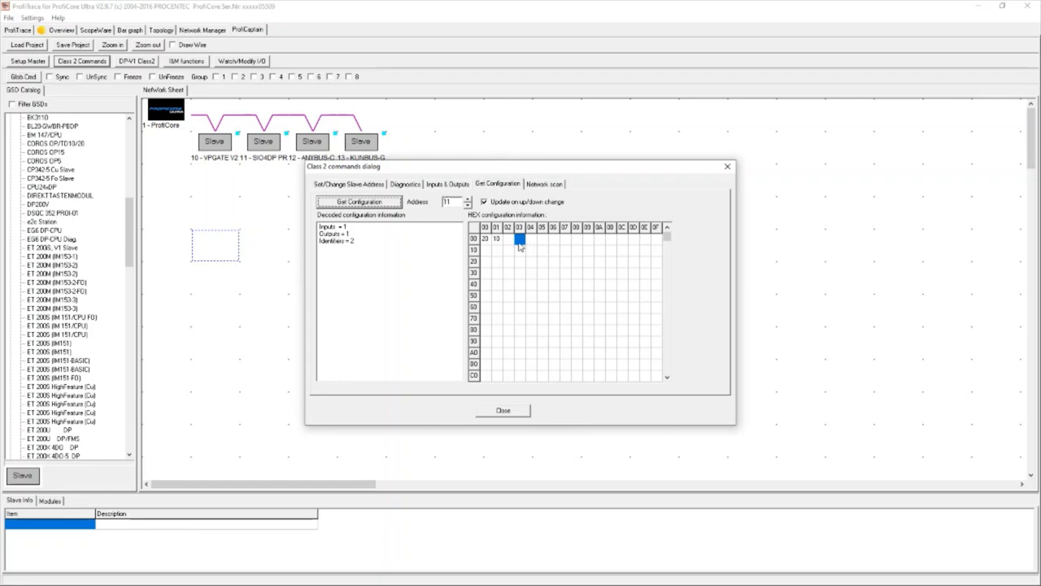
pyautogui.click(493, 240)
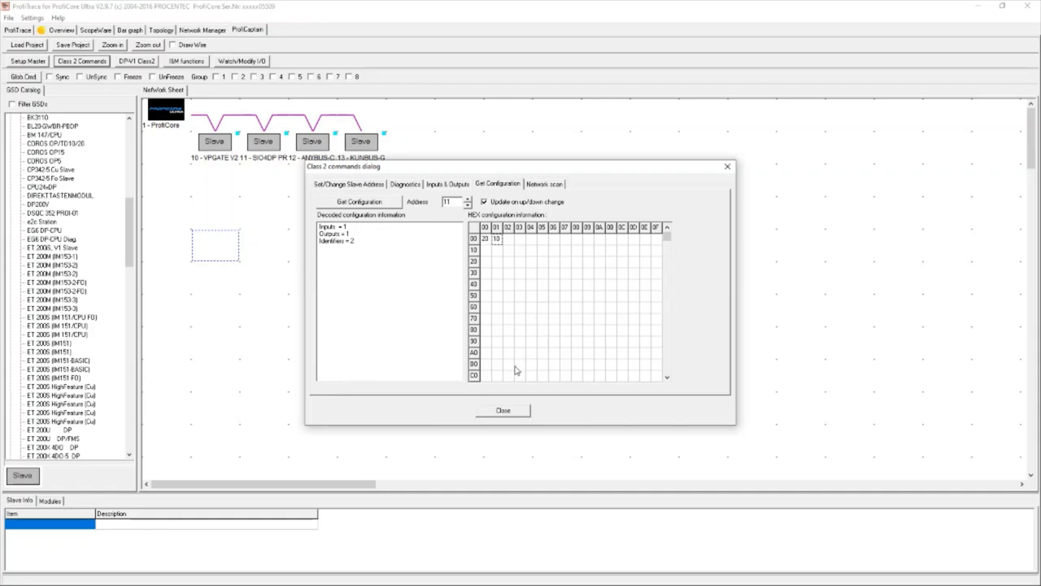
pyautogui.click(503, 411)
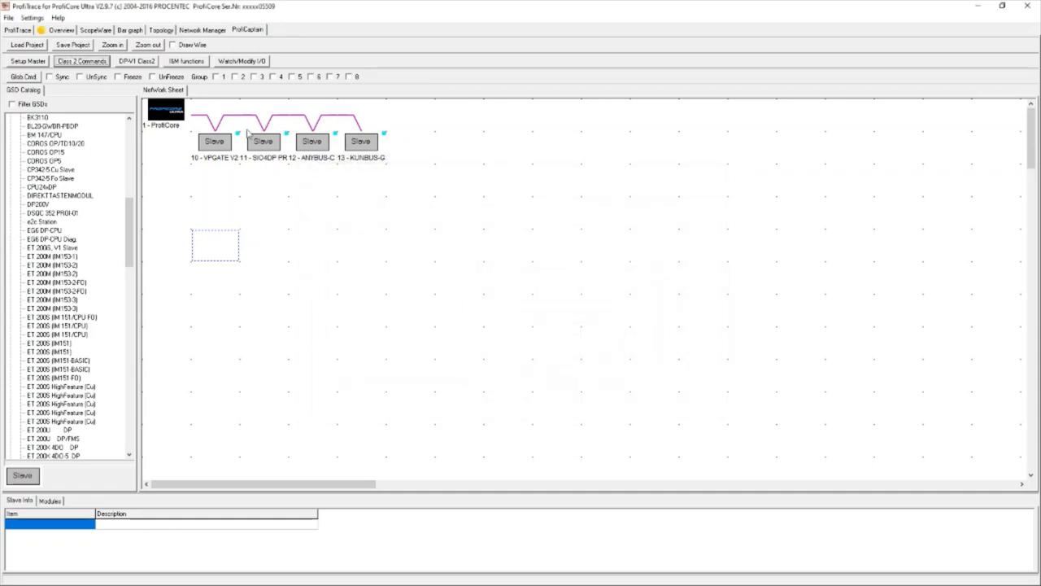
# Add the 4 bits I/O module to the SIO4DP slave's module configuration.
pyautogui.doubleClick(264, 145)
pyautogui.click(419, 240)
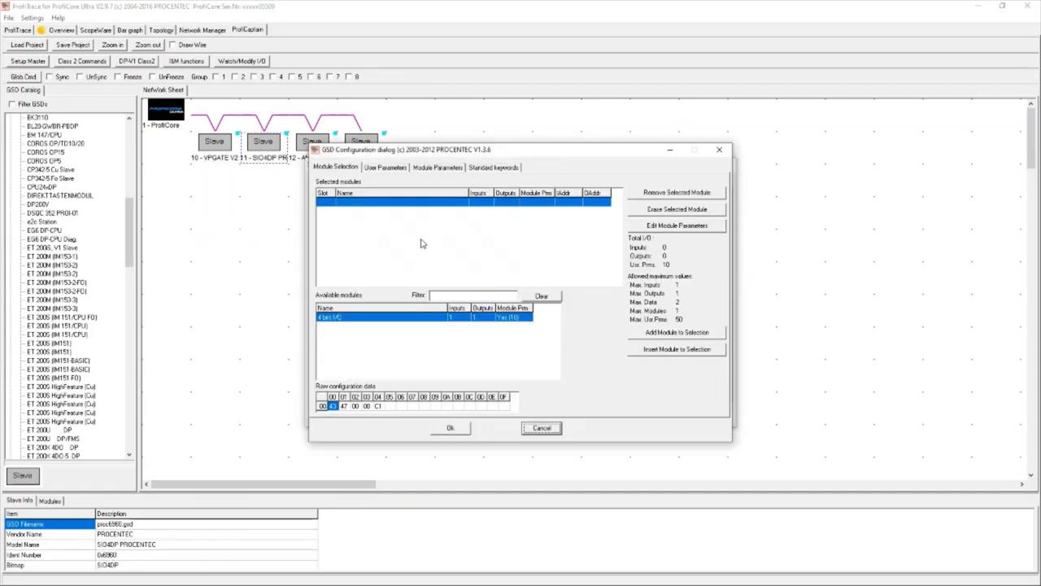
pyautogui.click(366, 318)
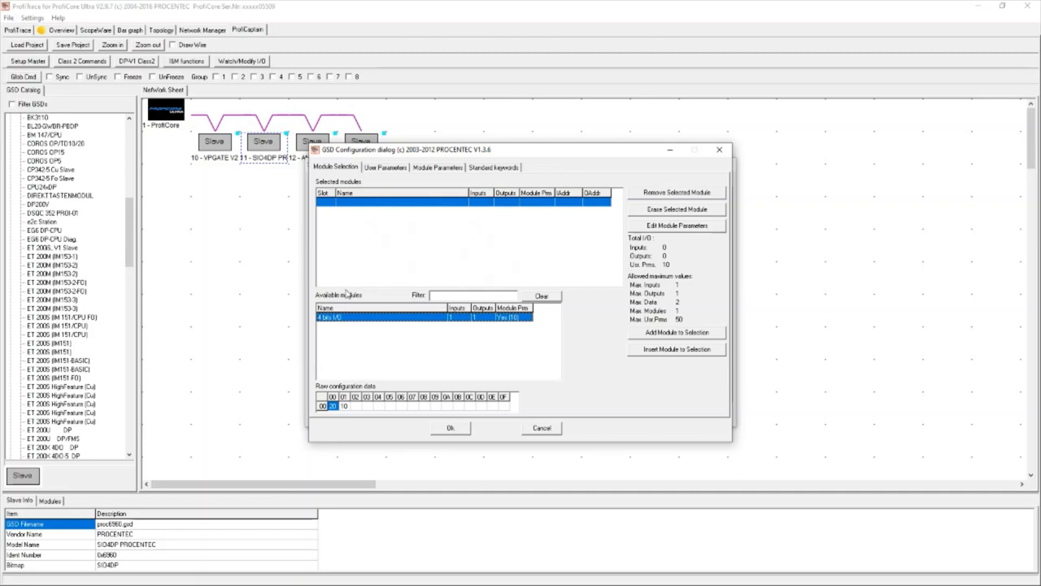
pyautogui.doubleClick(345, 321)
# Review the SIO4DP slave's user parameters and look through the parameters of its 4 bits I/O module.
pyautogui.click(385, 168)
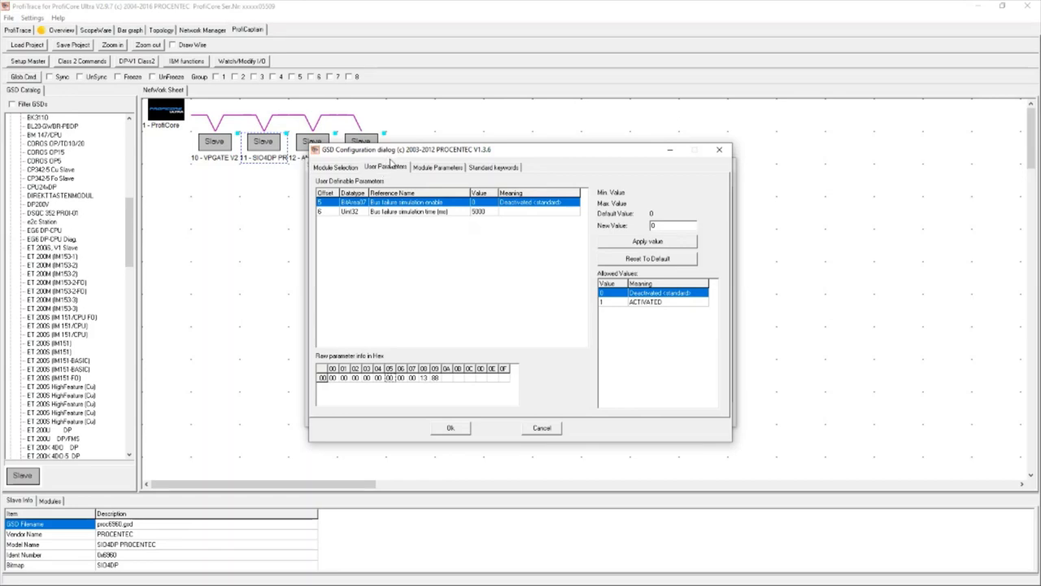
pyautogui.click(428, 168)
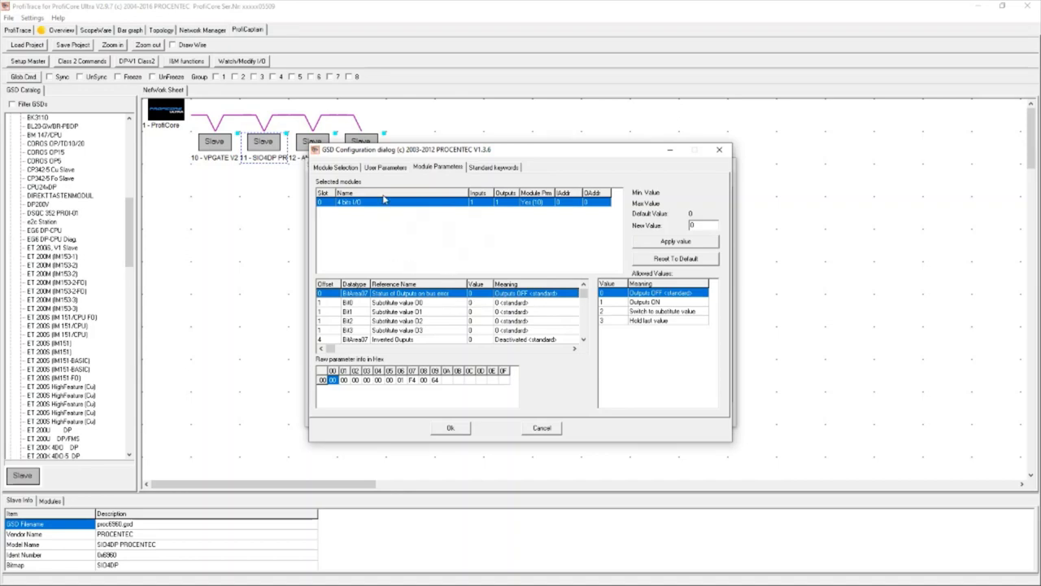
pyautogui.click(401, 323)
pyautogui.press('Down')
pyautogui.press('Down')
pyautogui.press('Down')
pyautogui.press('Down')
pyautogui.press('Down')
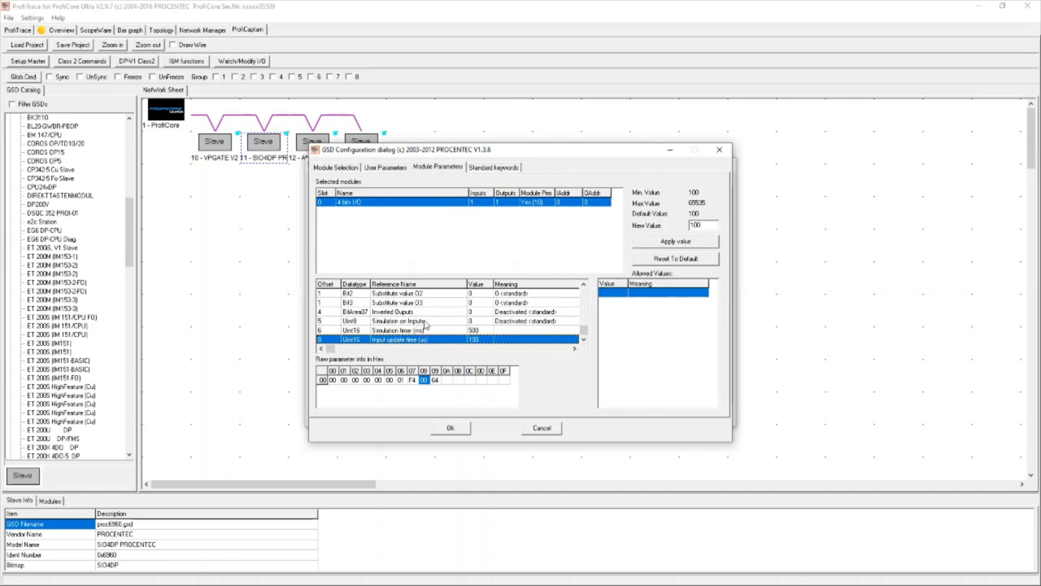
# Set the 4 bits I/O module's Simulation on Inputs parameter to Zig-zag (6) and apply the value.
pyautogui.click(424, 323)
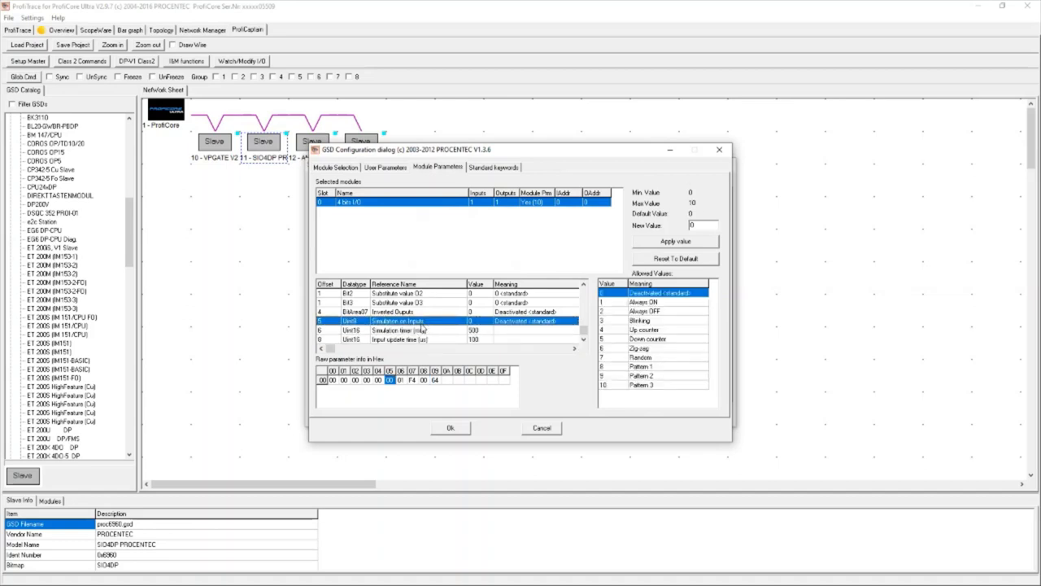
pyautogui.click(656, 348)
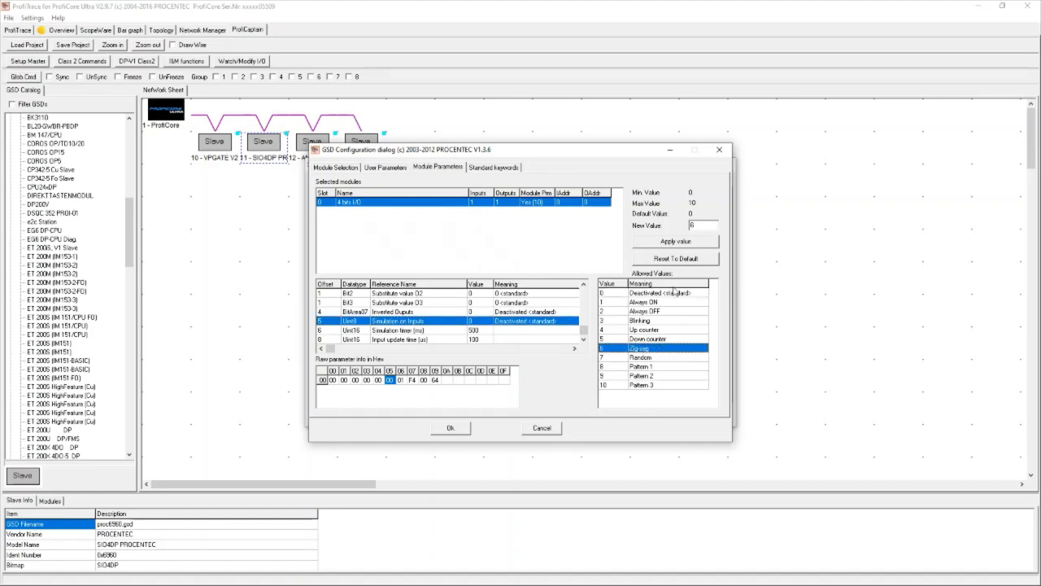
pyautogui.click(675, 242)
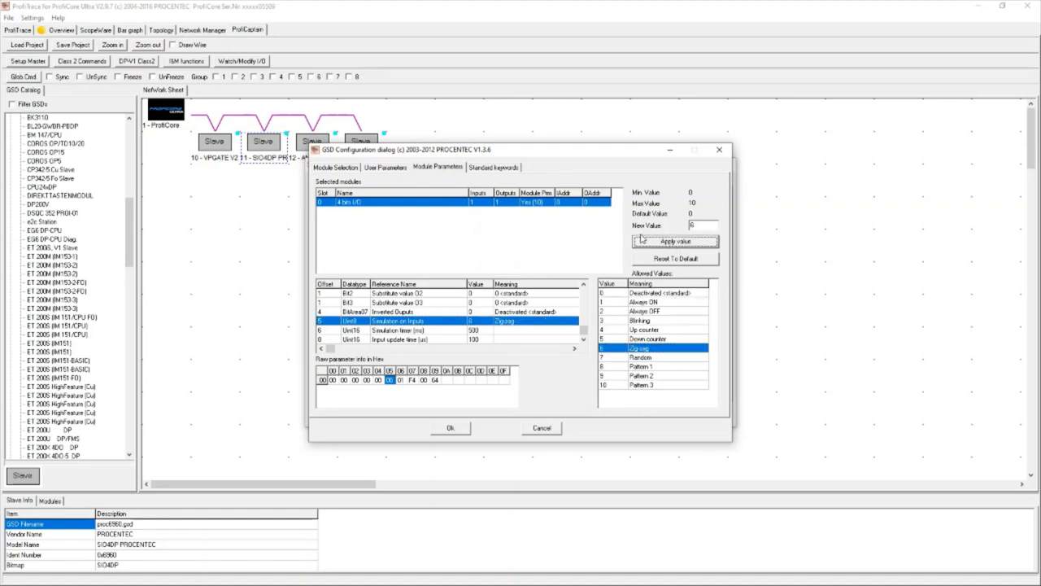
# Confirm the SIO4DP slave's module setup, activate the slave at address 11 and check its state in the live list.
pyautogui.click(454, 431)
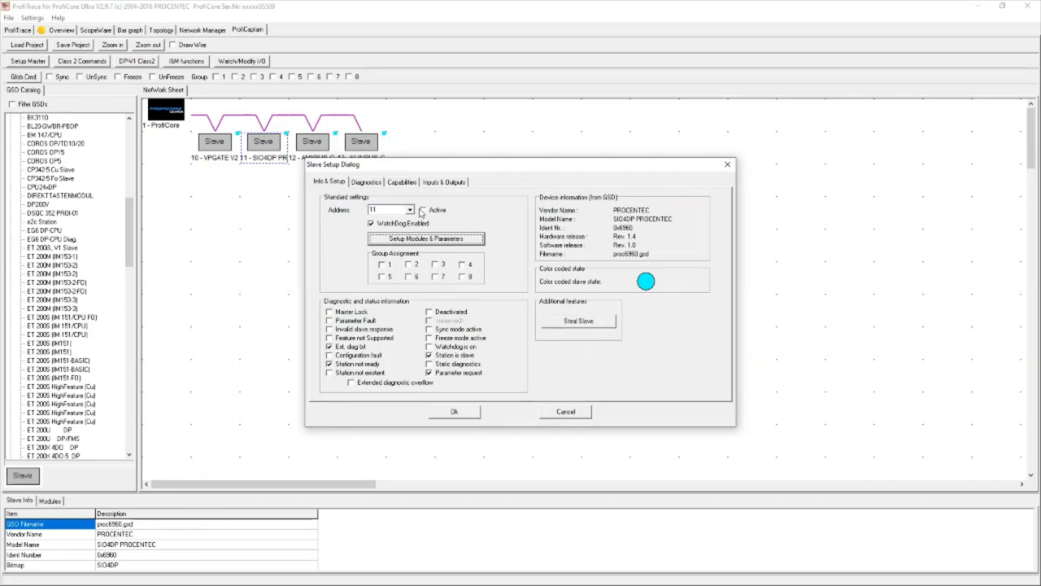
pyautogui.click(431, 213)
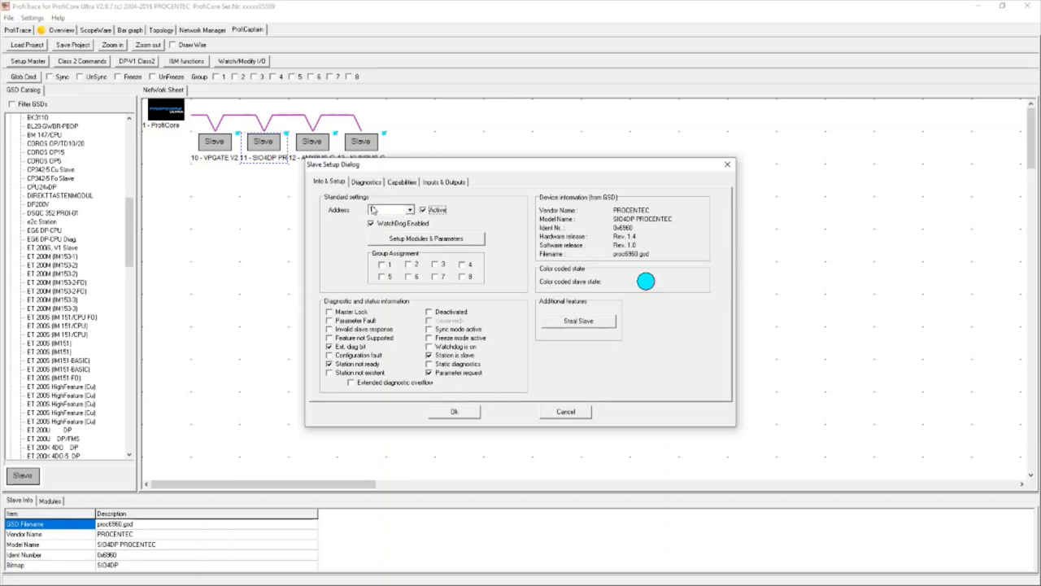
pyautogui.click(409, 238)
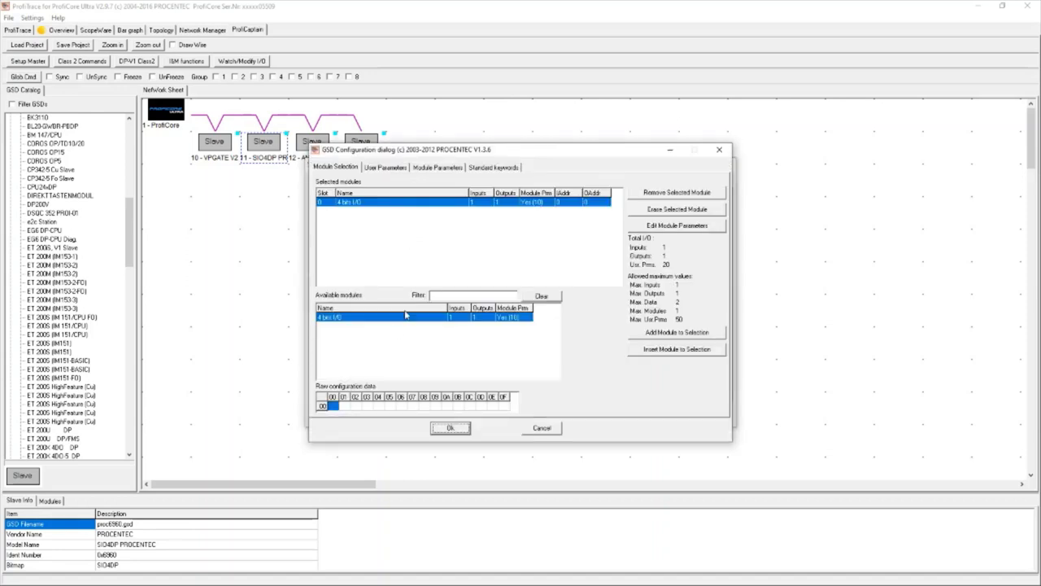
pyautogui.click(450, 428)
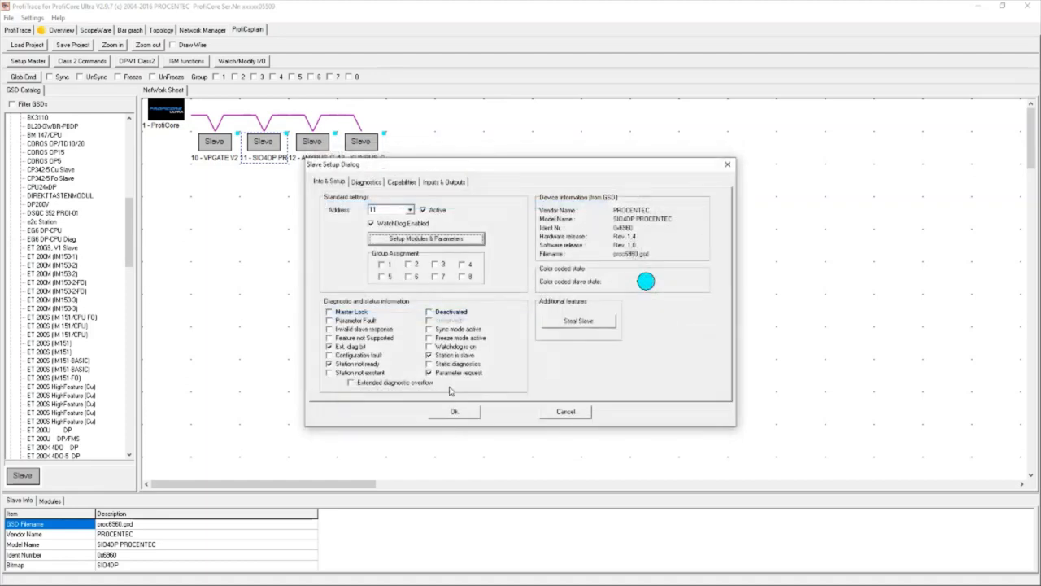
pyautogui.click(456, 411)
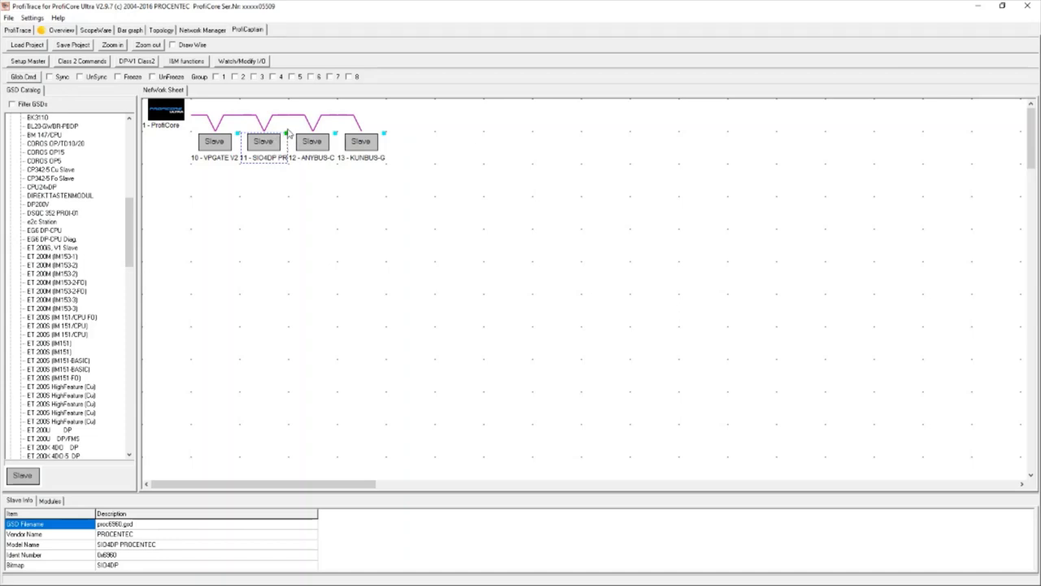
pyautogui.click(20, 31)
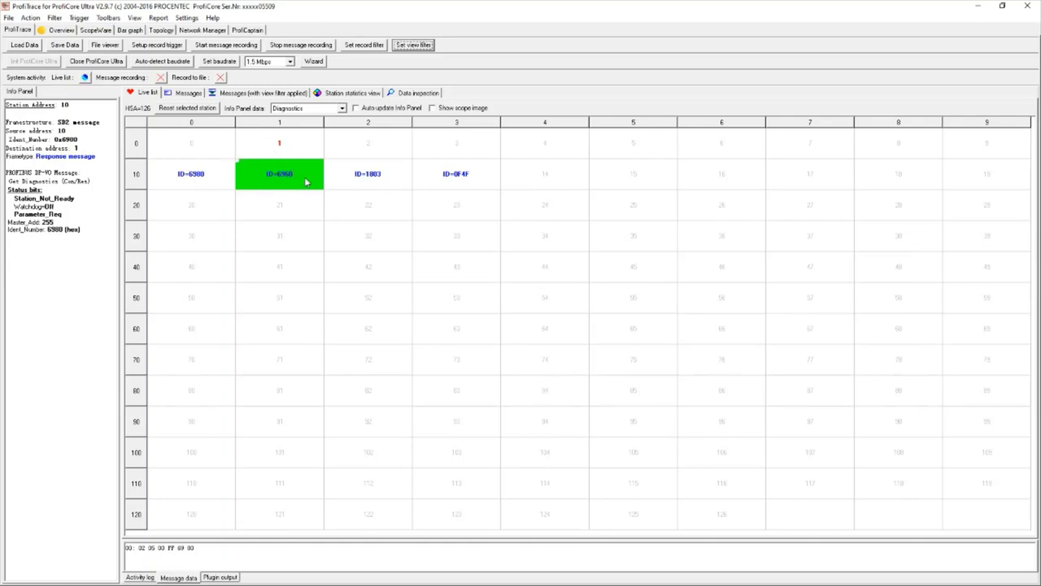
pyautogui.click(247, 30)
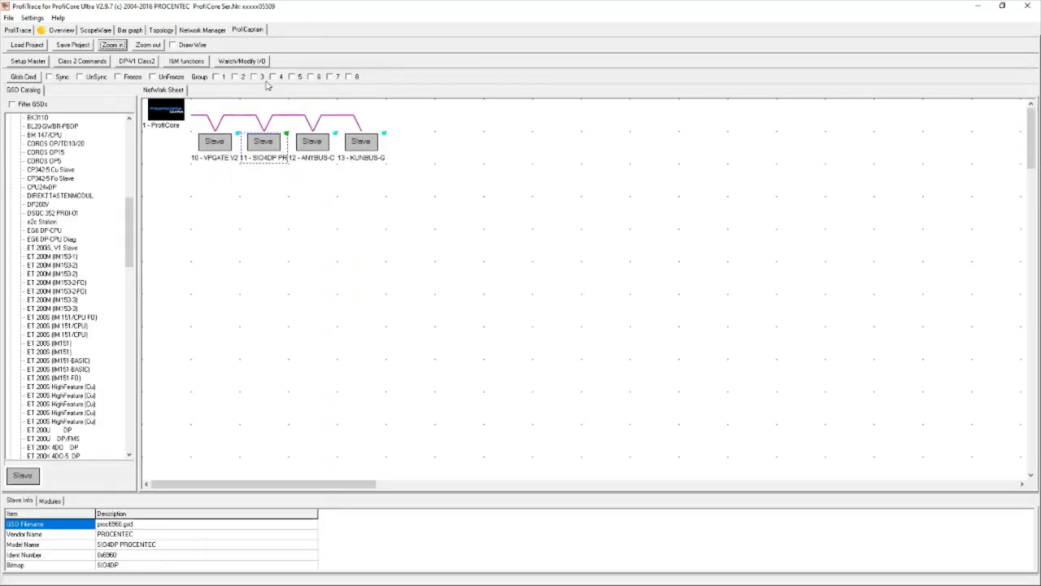
# Retrieve the configuration of the station at address 12, examine its hexadecimal identifier and close the Class 2 commands.
pyautogui.click(93, 60)
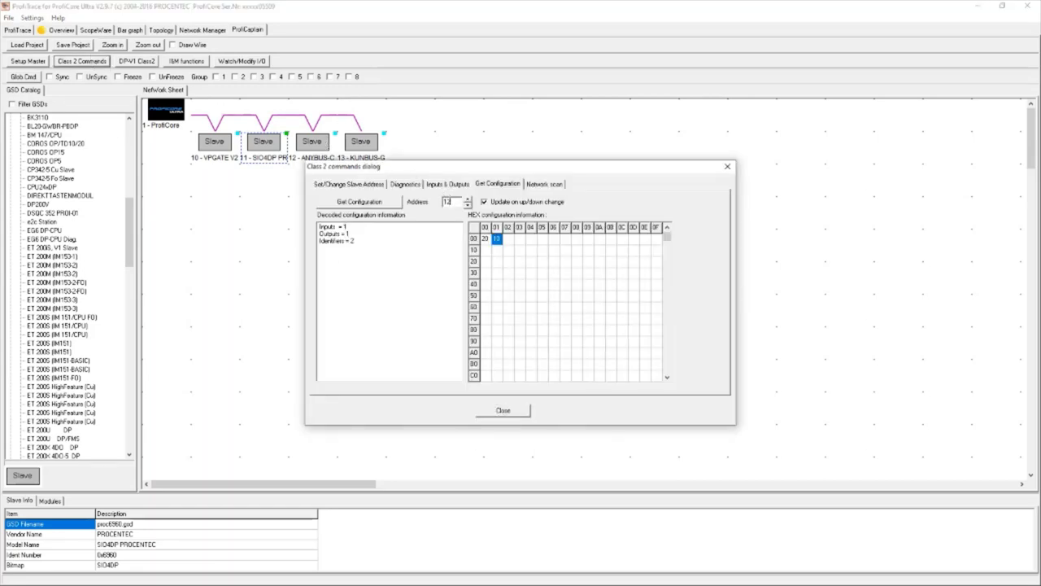
pyautogui.click(358, 202)
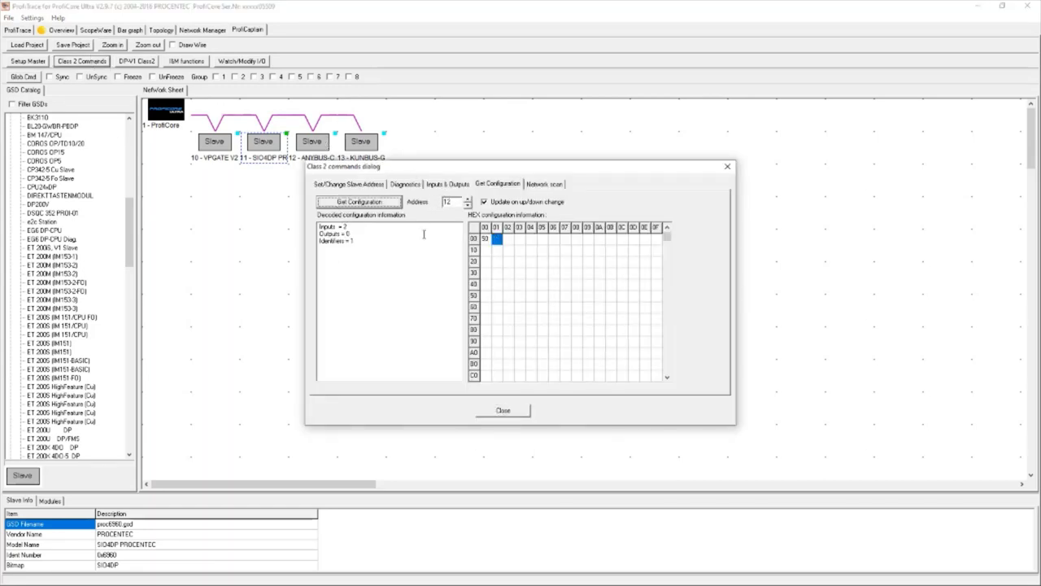
pyautogui.click(484, 246)
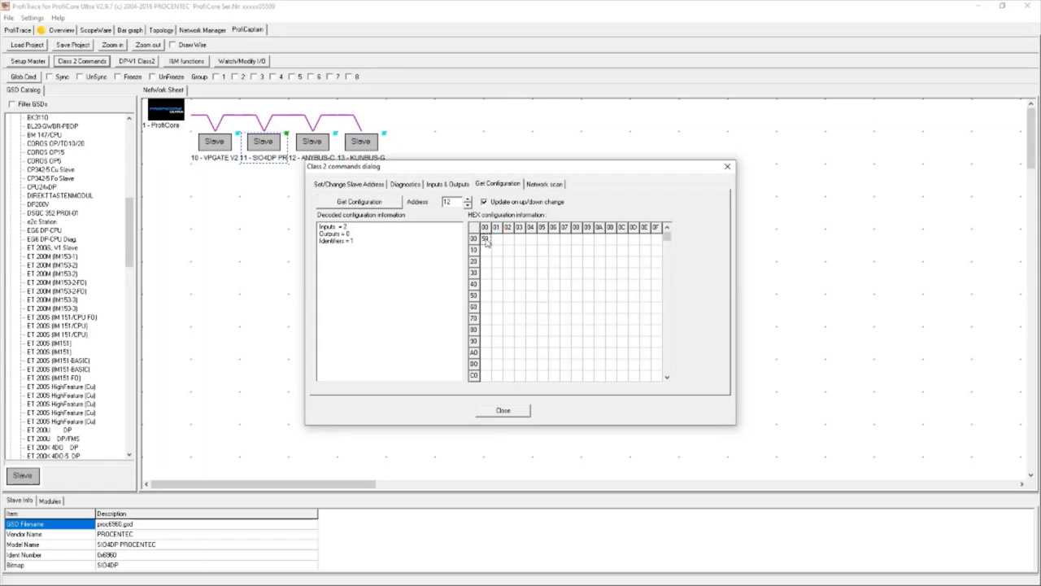
pyautogui.click(496, 411)
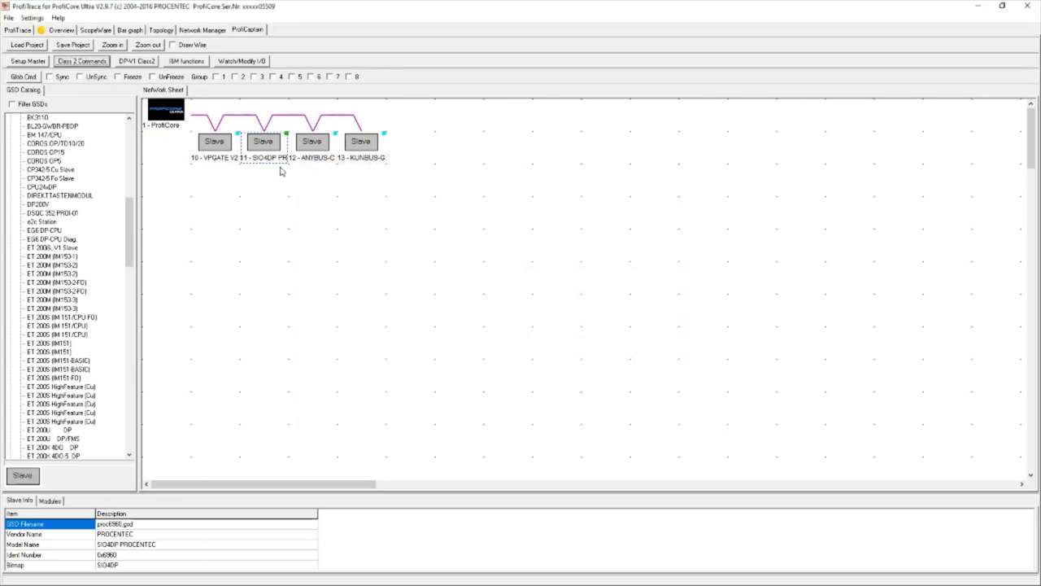
# Add the INPUT 2 Byte (1 word) module to the ANYBUS-C slave and set the slave active.
pyautogui.doubleClick(326, 147)
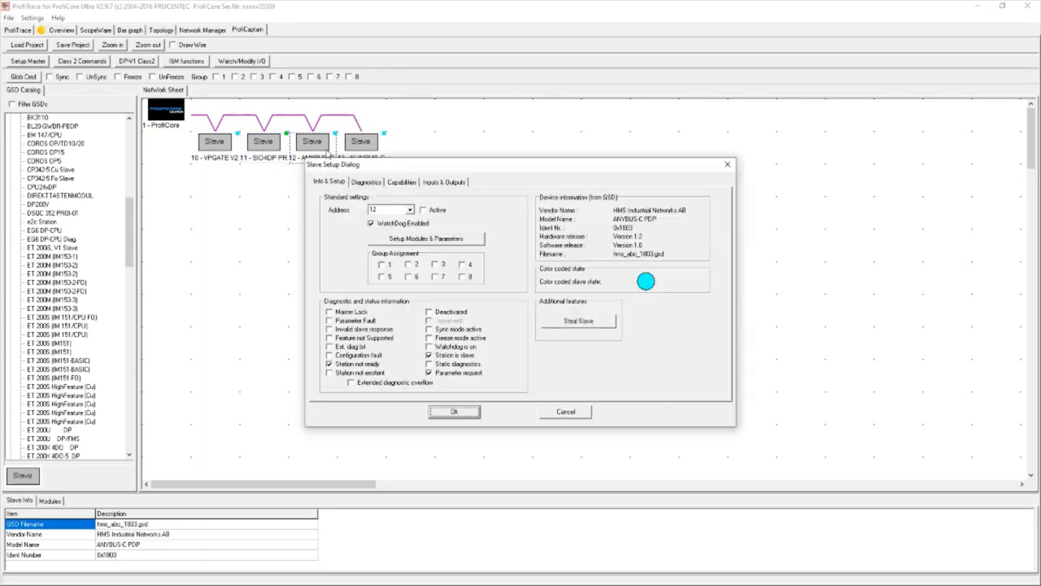
pyautogui.click(395, 246)
pyautogui.click(360, 318)
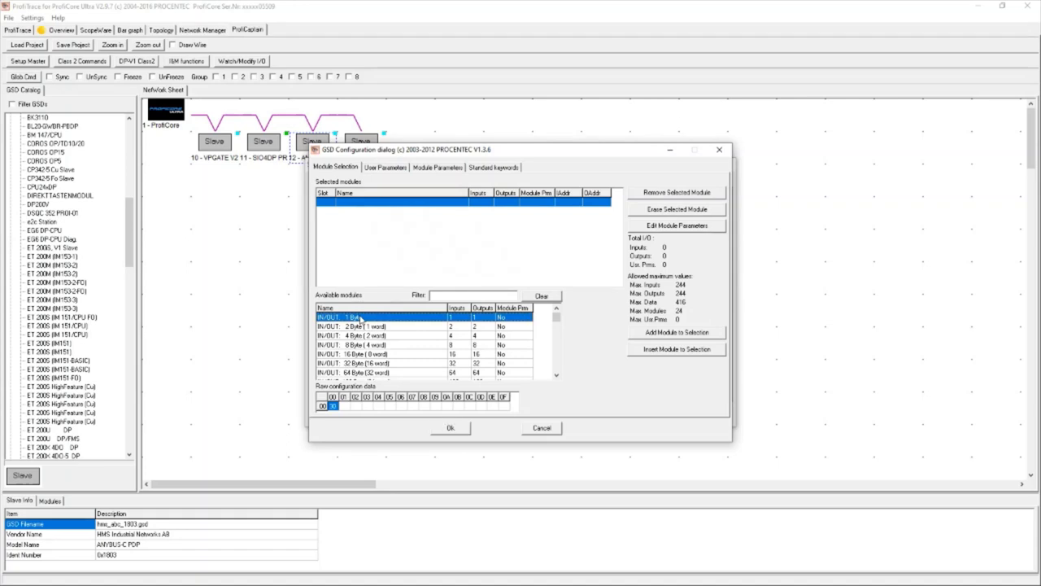
pyautogui.press('Down')
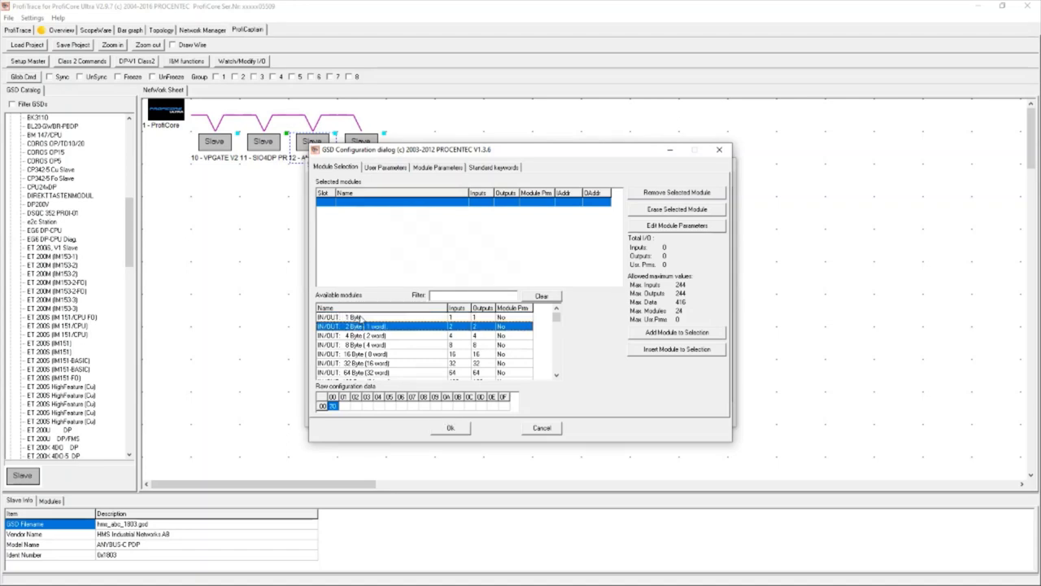
pyautogui.press('Down')
pyautogui.press('Down')
pyautogui.press('Down')
pyautogui.press('Down')
pyautogui.press('Down')
pyautogui.press('Down')
pyautogui.press('Down')
pyautogui.press('Down')
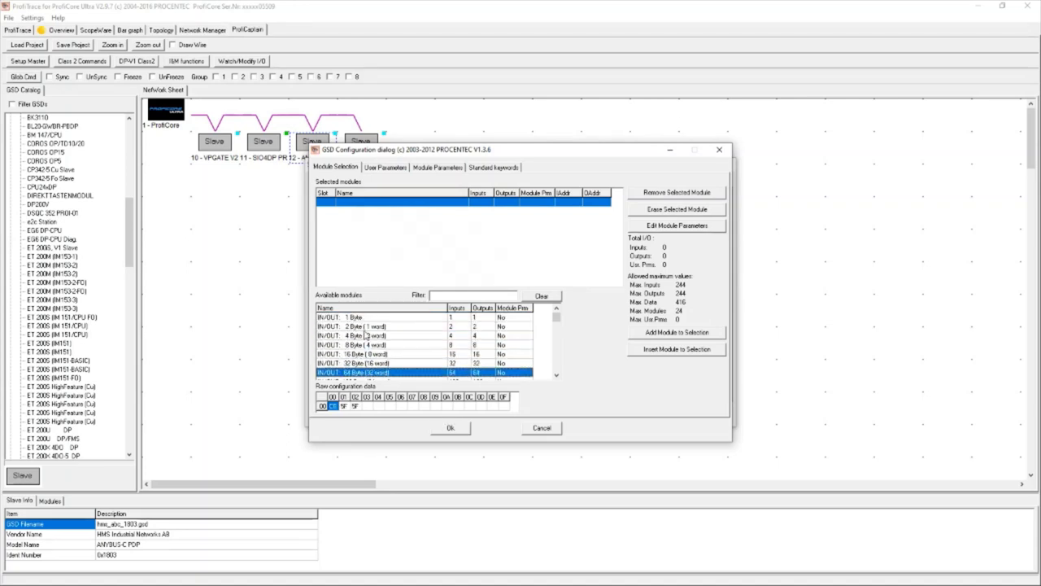
pyautogui.scroll(-1, 366, 358)
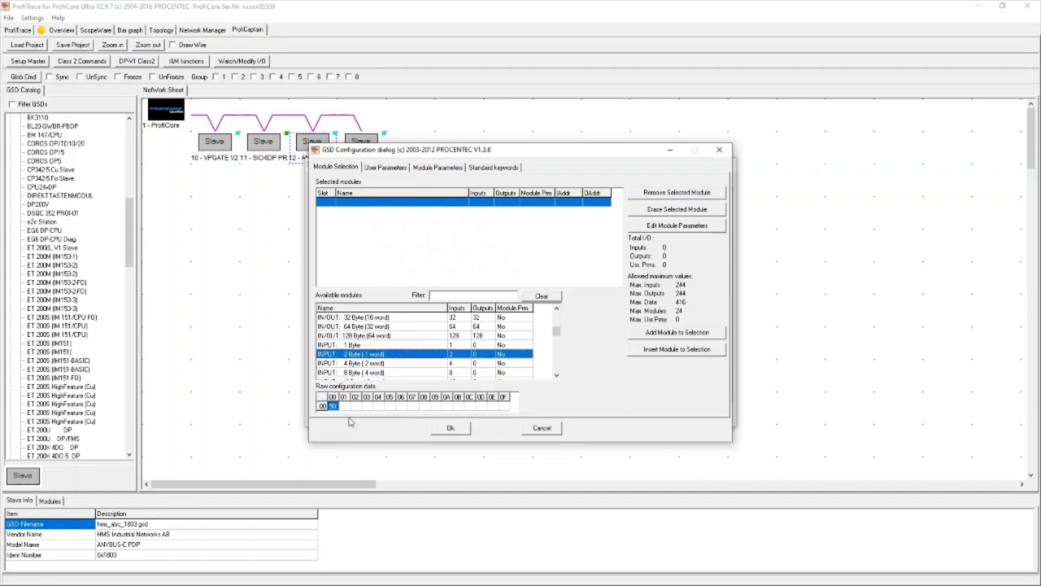
pyautogui.doubleClick(368, 355)
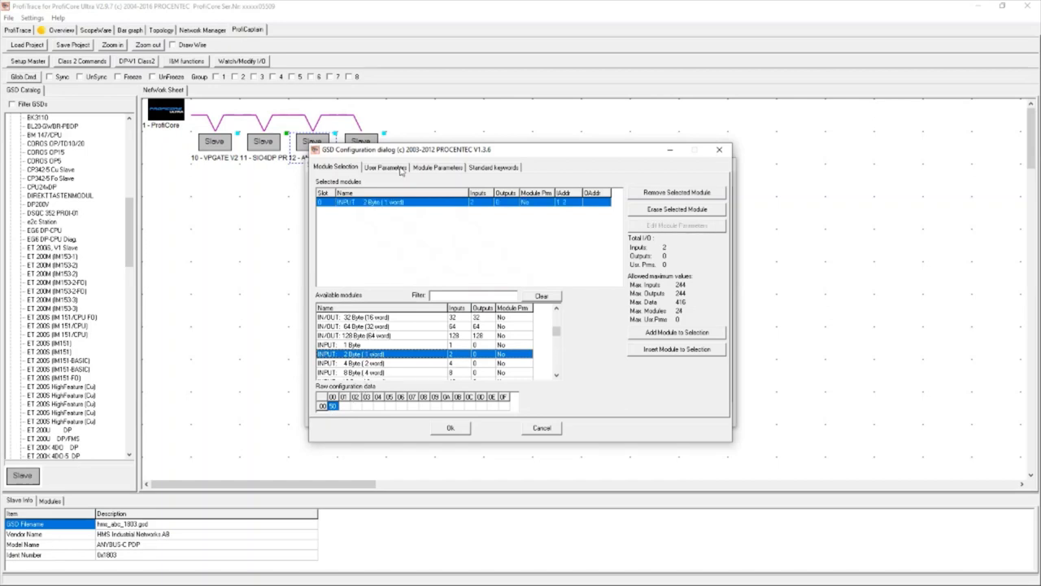
pyautogui.click(454, 426)
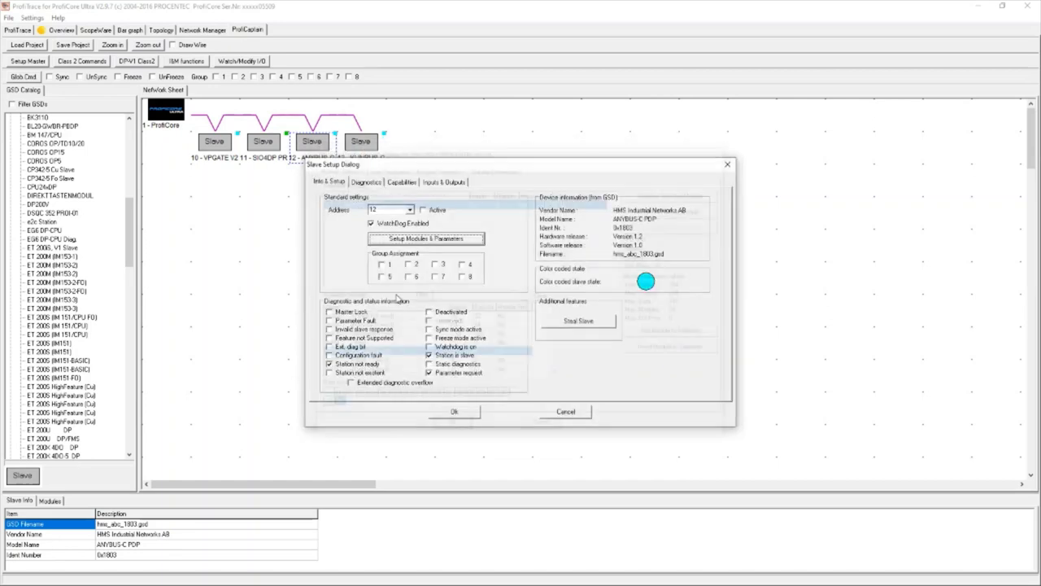
pyautogui.click(423, 210)
pyautogui.click(454, 411)
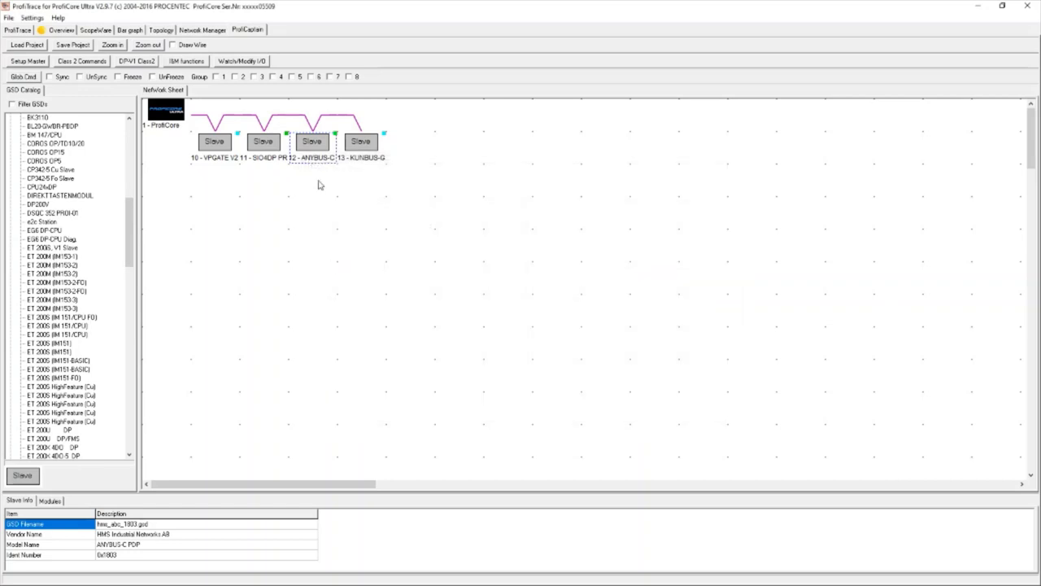
# Retrieve the configuration of the VPGATE slave at address 10 and examine its decoded inputs and outputs.
pyautogui.click(354, 145)
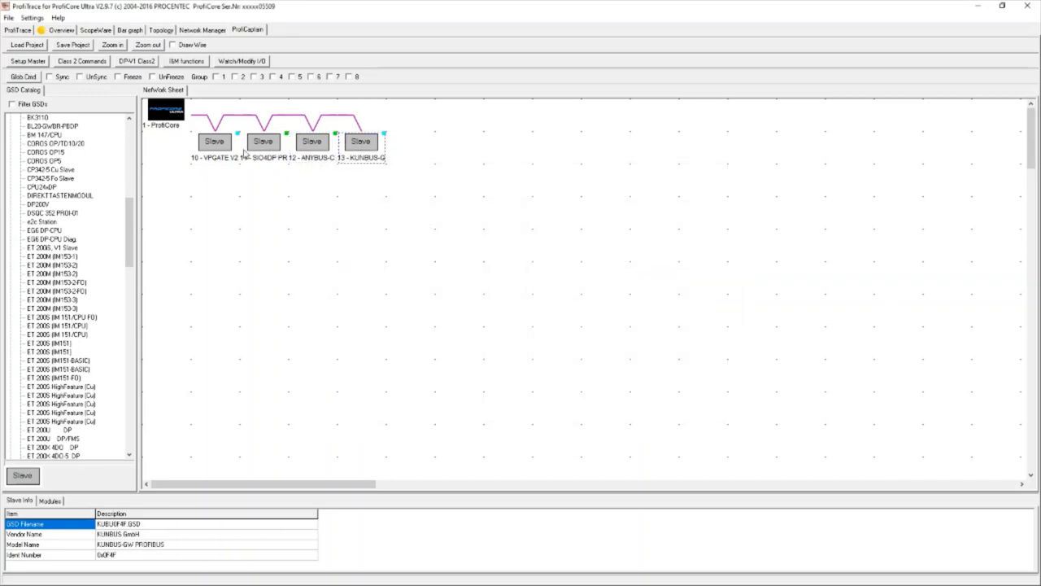
pyautogui.click(218, 145)
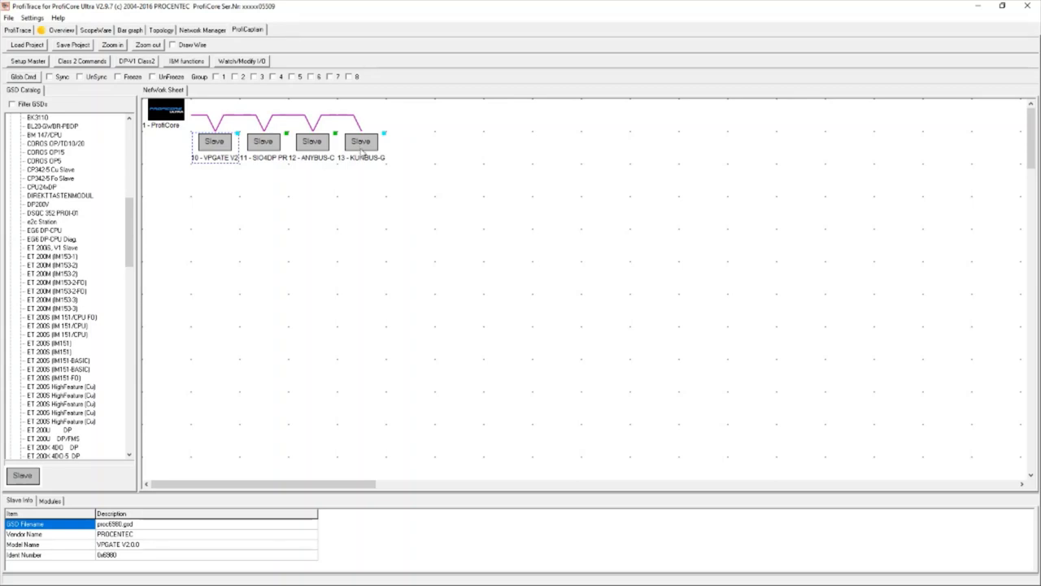
pyautogui.click(80, 61)
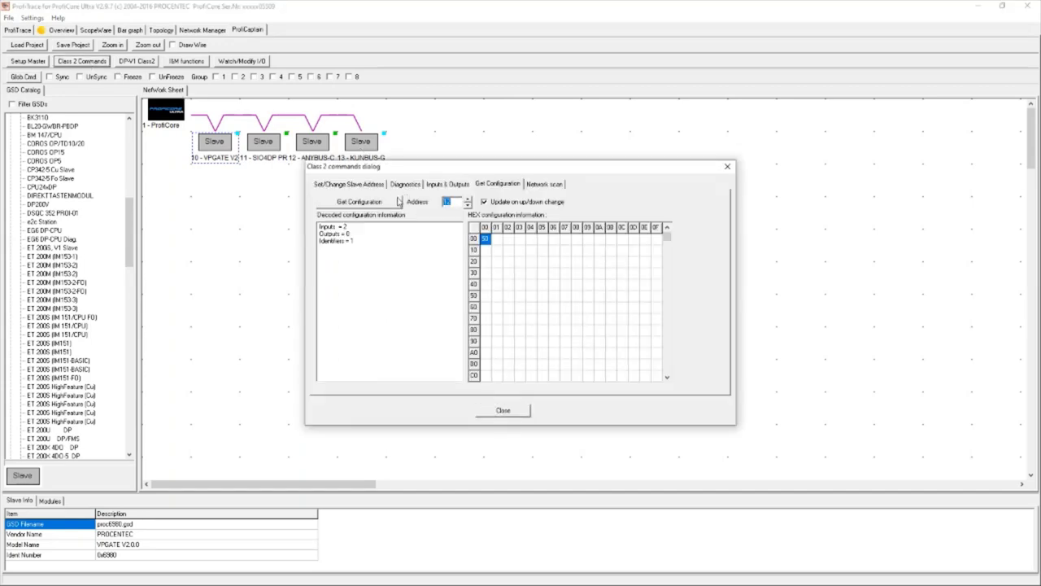
pyautogui.click(397, 201)
pyautogui.click(396, 202)
pyautogui.moveTo(366, 230); pyautogui.dragTo(319, 225)
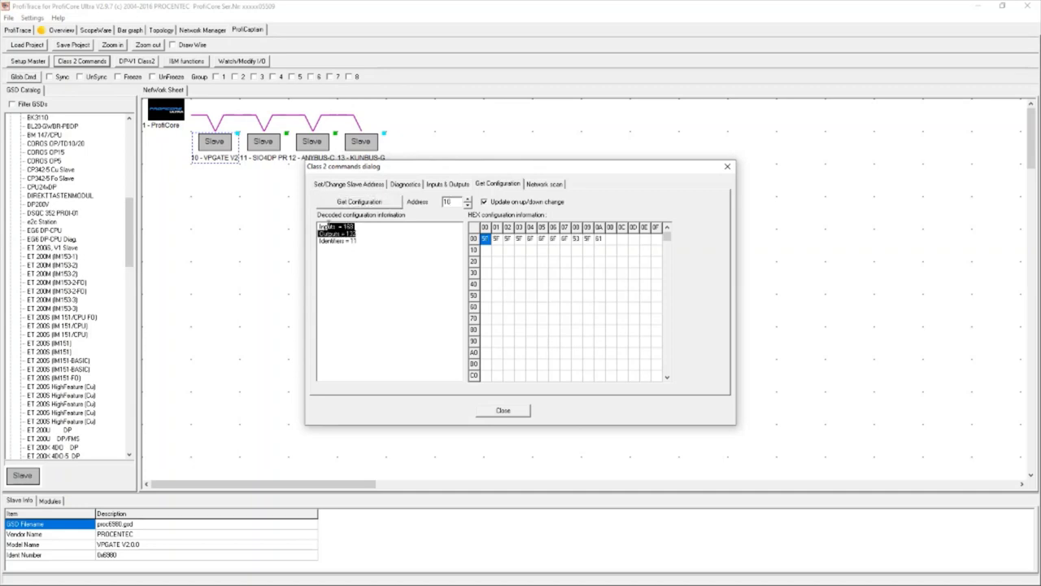
pyautogui.click(362, 233)
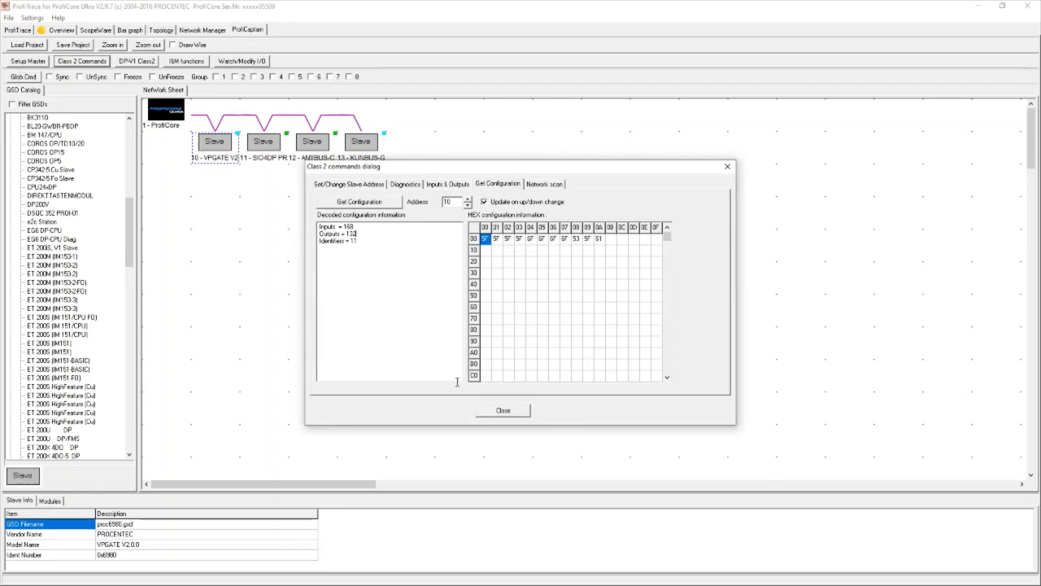
pyautogui.click(504, 411)
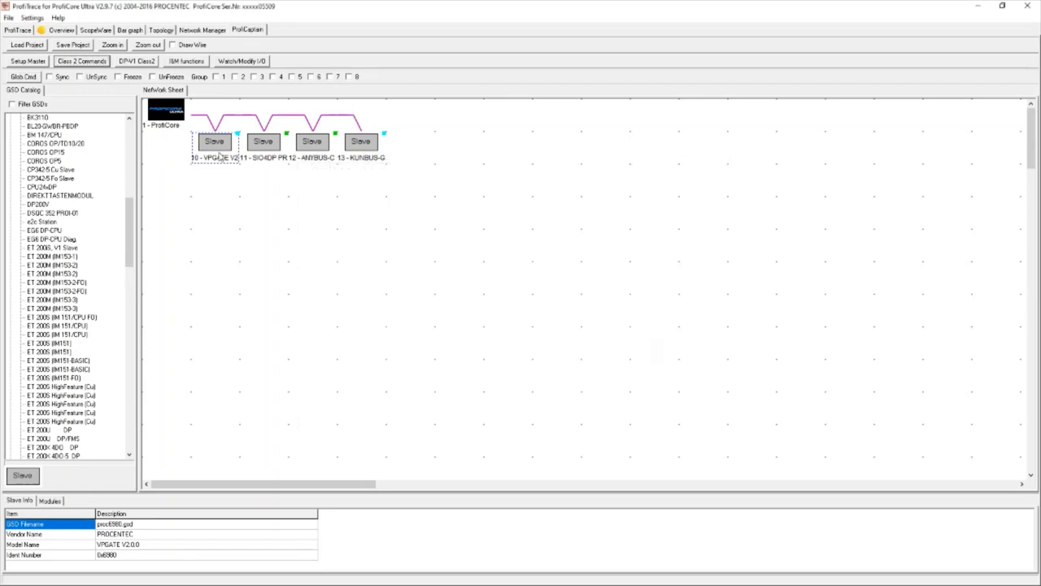
# Open the VPGATE slave's module configuration and add the 16 input words module.
pyautogui.doubleClick(219, 156)
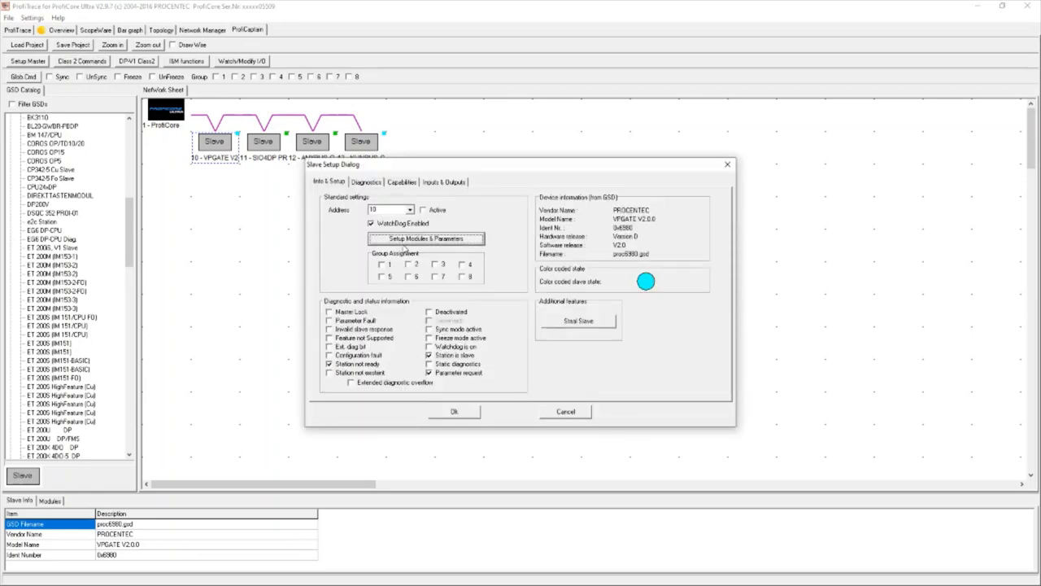
pyautogui.click(405, 239)
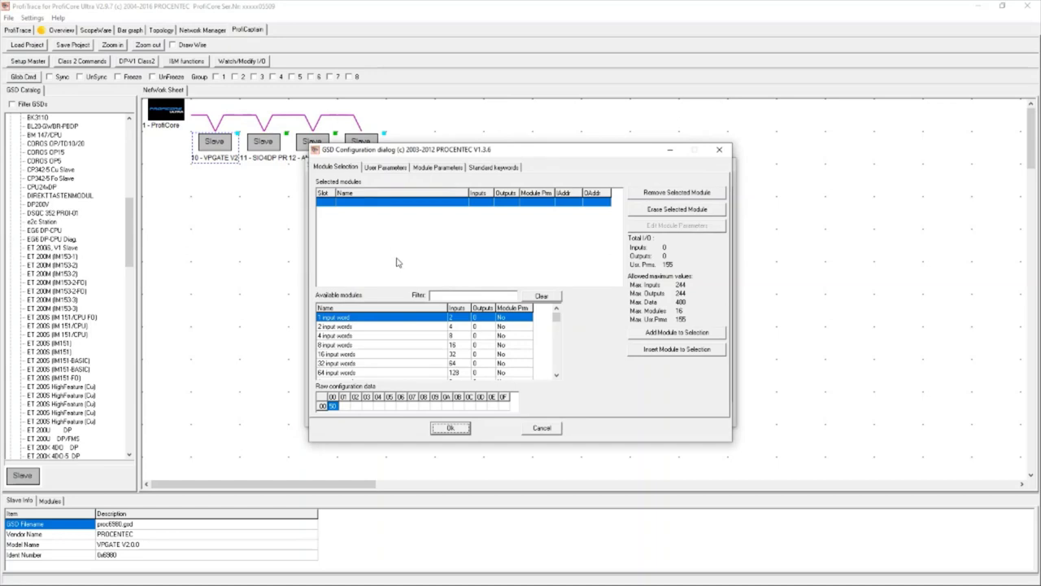
pyautogui.doubleClick(365, 357)
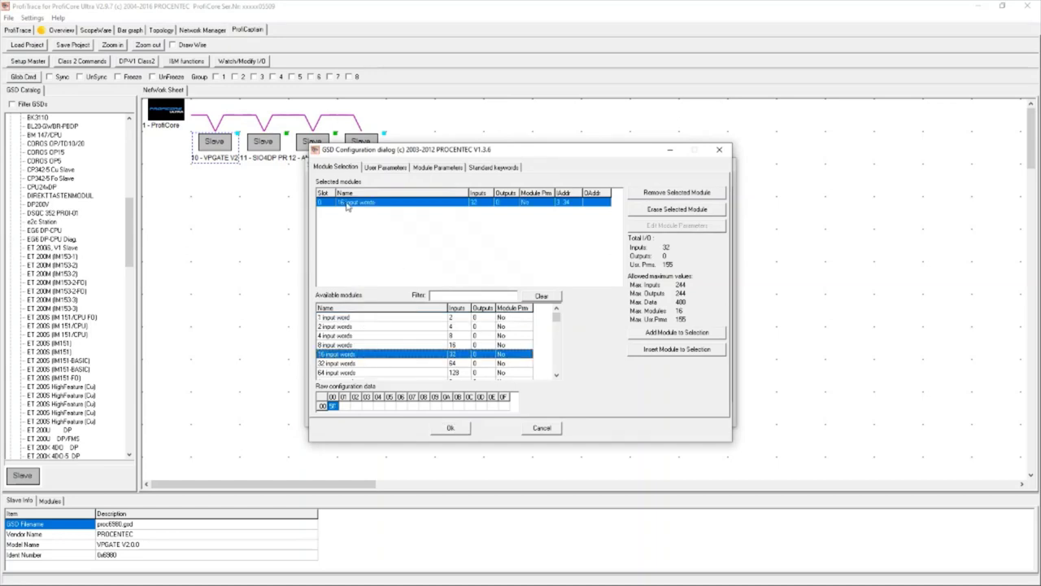
# Add the 16 output words module to the VPGATE slave and check both modules' input and output sizes.
pyautogui.press('Down')
pyautogui.press('Down')
pyautogui.press('Down')
pyautogui.press('Down')
pyautogui.press('Down')
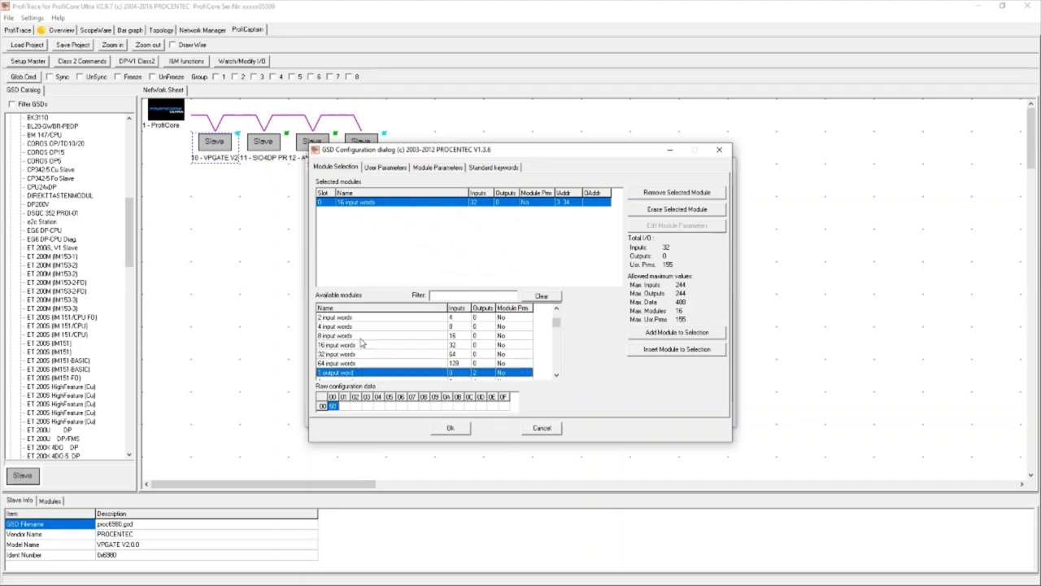
pyautogui.press('Down')
pyautogui.press('Down')
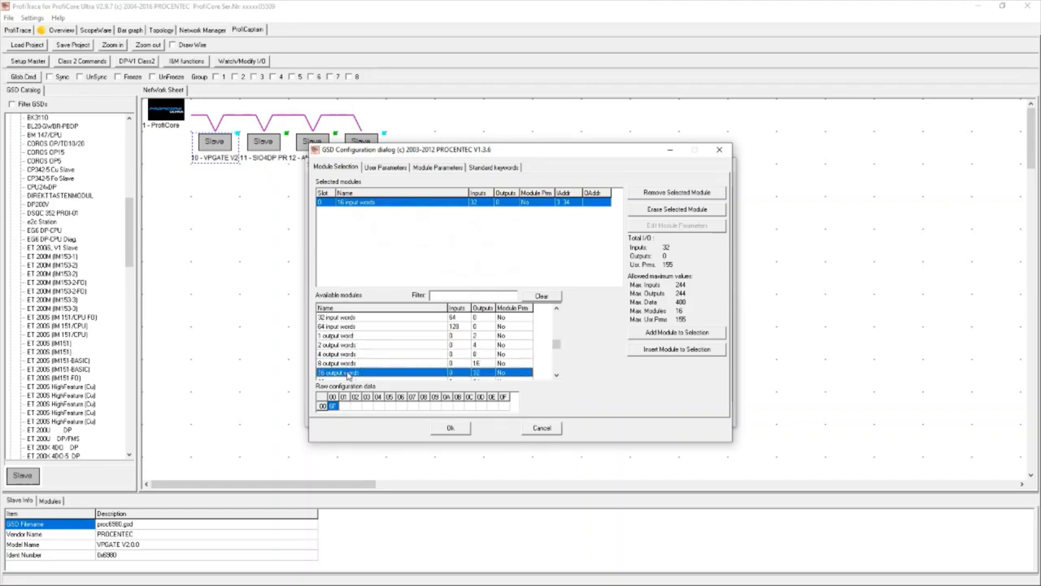
pyautogui.doubleClick(348, 373)
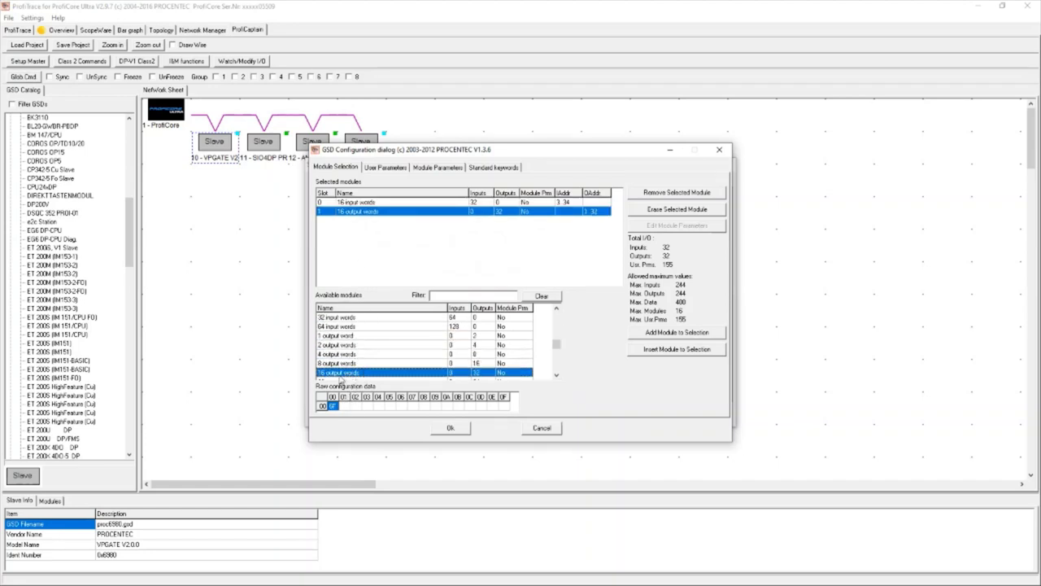
pyautogui.click(482, 203)
pyautogui.click(499, 212)
# Examine the VPGATE slave's user parameters for baud rate, data bits and protocol selection with their allowed values.
pyautogui.click(381, 168)
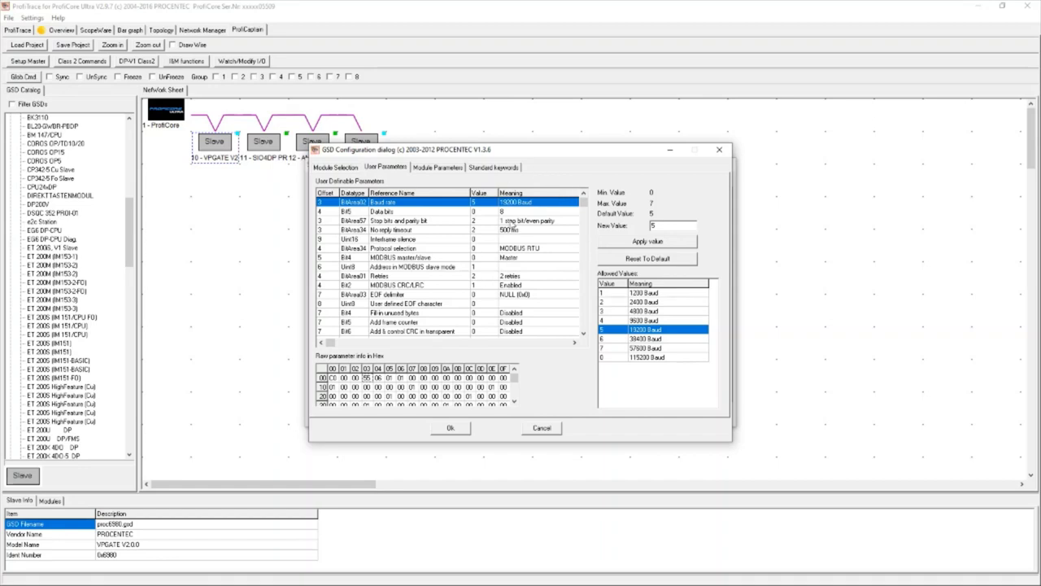
pyautogui.click(530, 205)
pyautogui.click(510, 214)
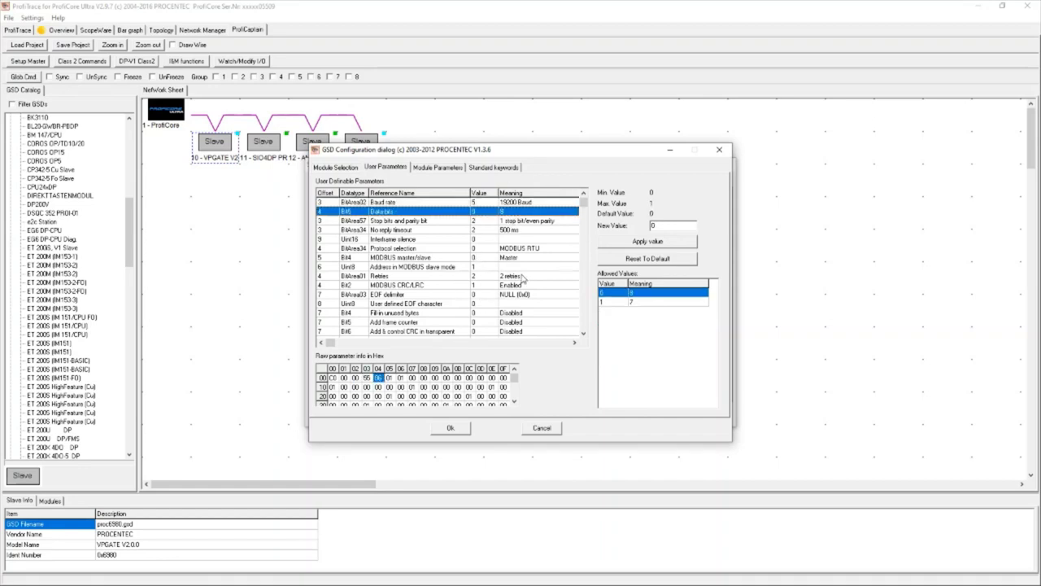
pyautogui.click(543, 249)
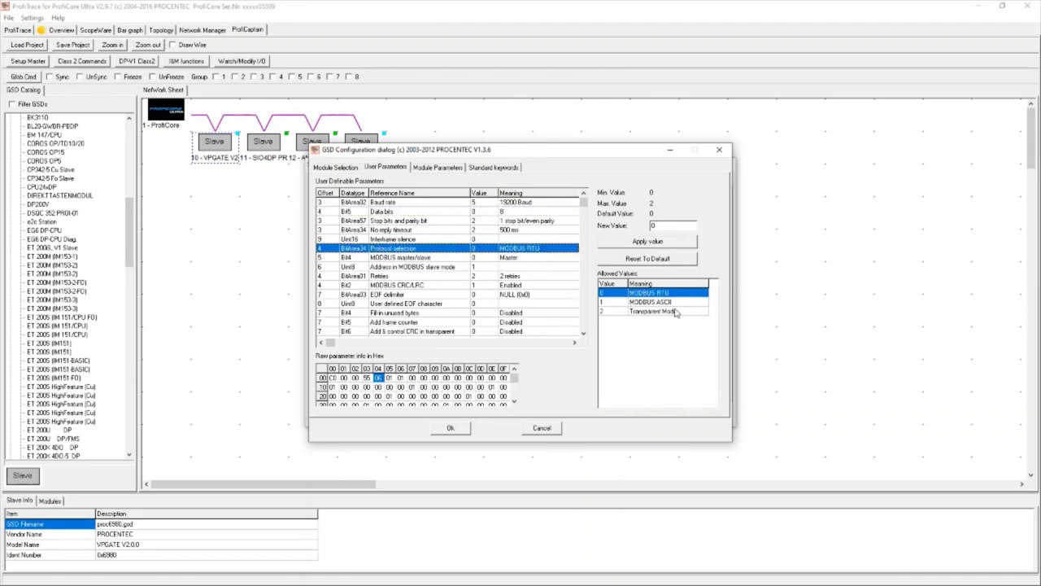
# Look through the VPGATE user parameters from the MODBUS master/slave setting to the second scan's MODBUS function.
pyautogui.click(549, 258)
pyautogui.press('Down')
pyautogui.press('Down')
pyautogui.press('Down')
pyautogui.press('Down')
pyautogui.press('Down')
pyautogui.press('Down')
pyautogui.press('Down')
pyautogui.press('Down')
pyautogui.press('Down')
pyautogui.press('Down')
pyautogui.press('Down')
pyautogui.press('Down')
pyautogui.press('Down')
pyautogui.press('Down')
pyautogui.press('Down')
pyautogui.press('Down')
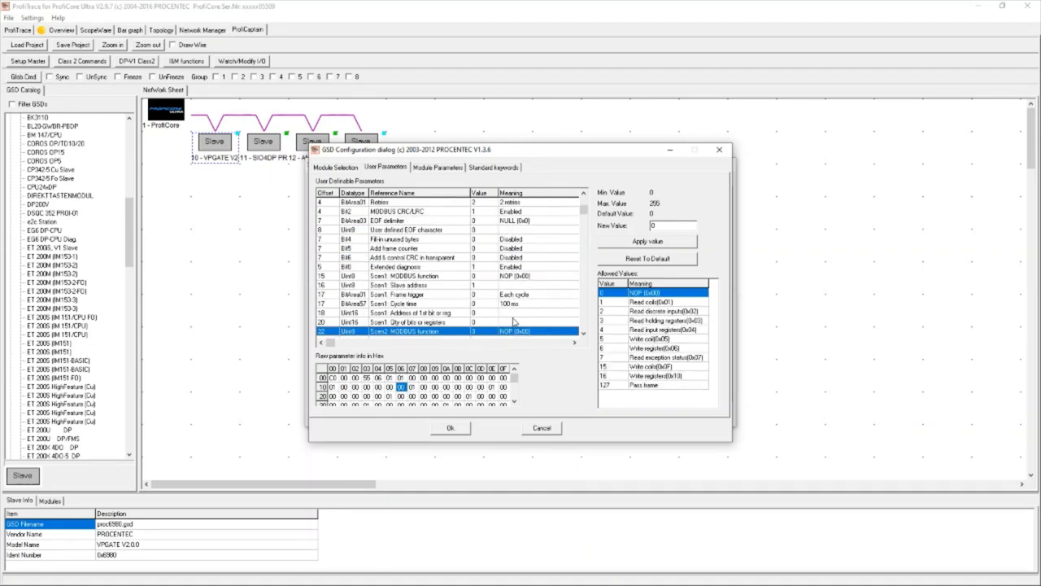
# Check the VPGATE slave's second-scan parameters, module parameters and selected modules, and apply its configuration with the slave active.
pyautogui.press('Down')
pyautogui.press('Down')
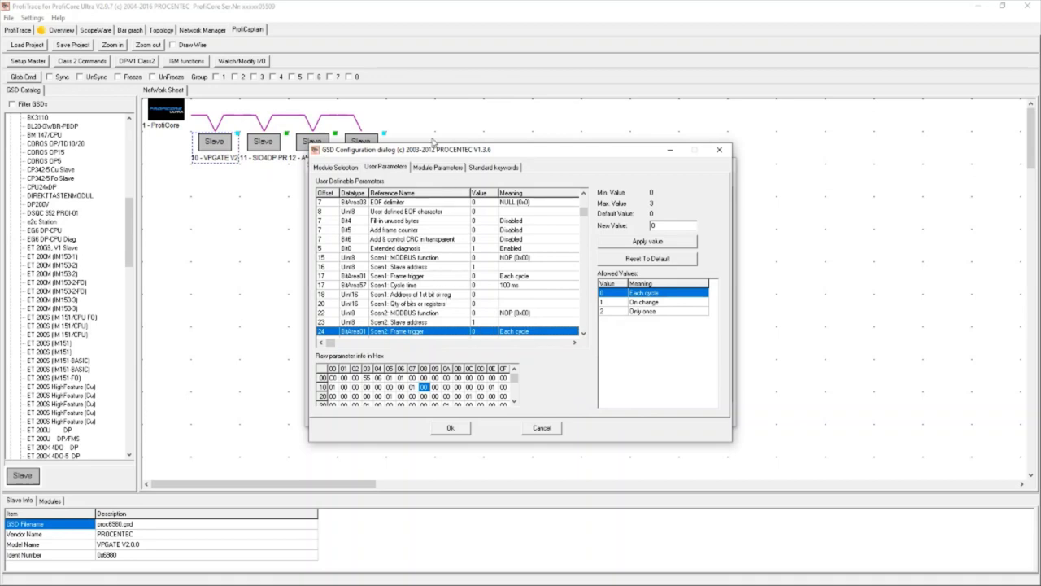
pyautogui.click(437, 167)
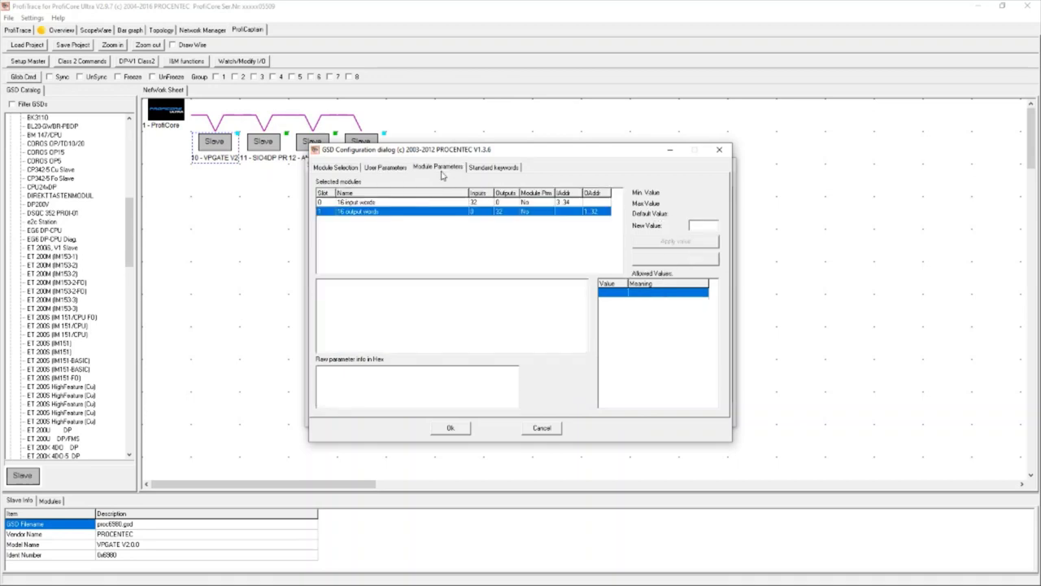
pyautogui.click(383, 202)
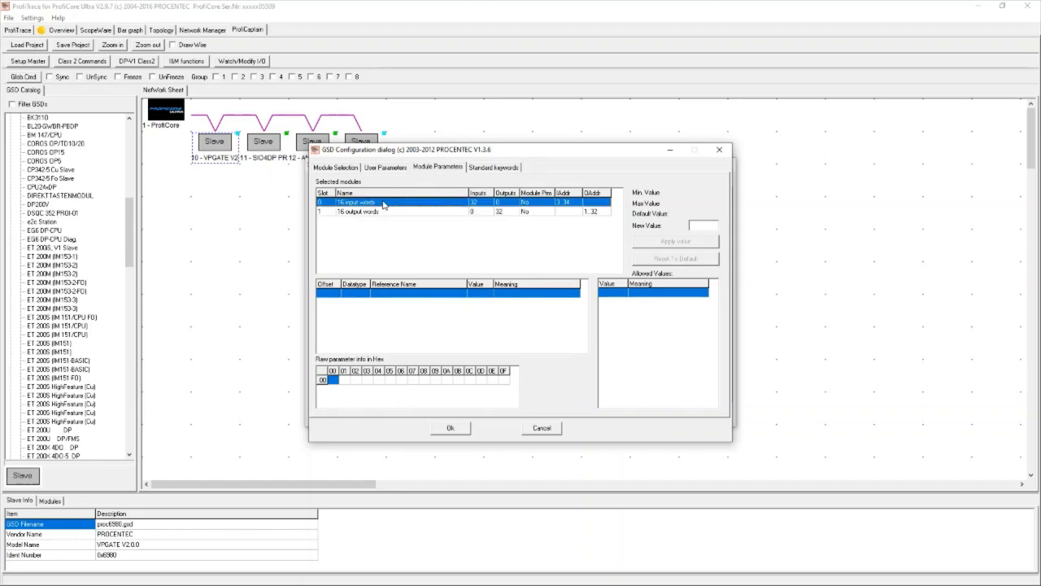
pyautogui.click(397, 168)
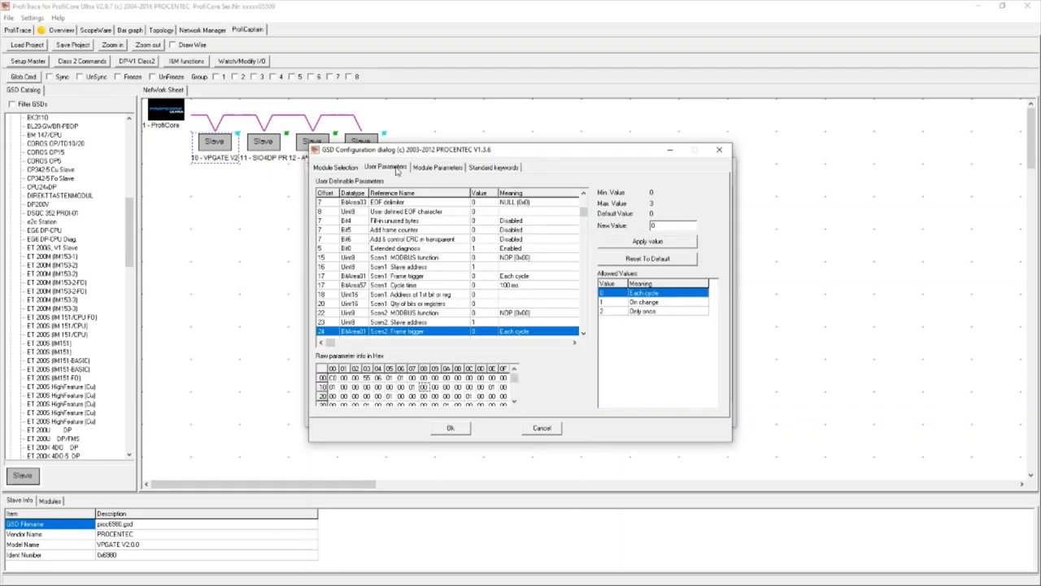
pyautogui.click(326, 168)
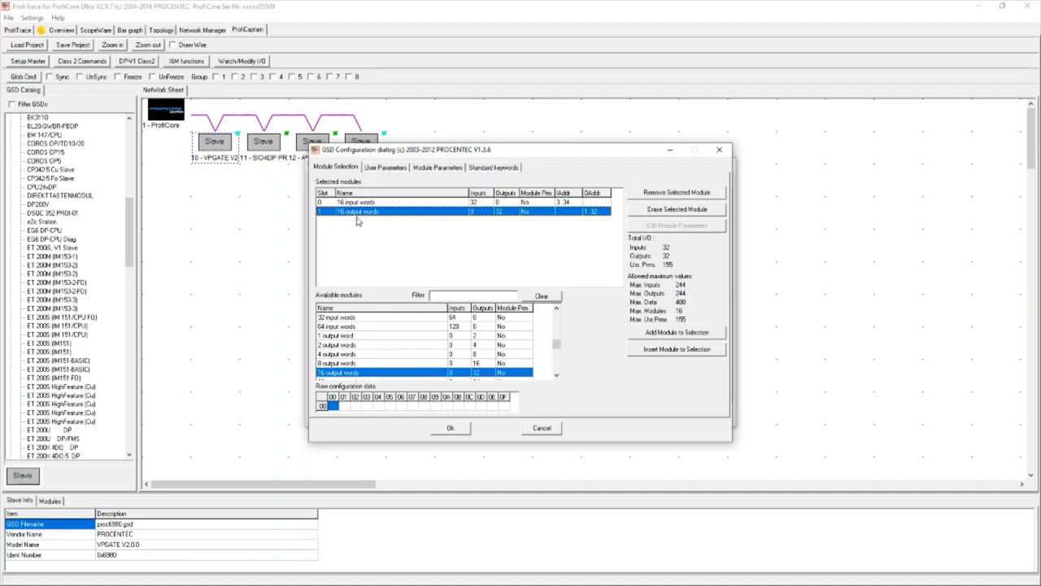
pyautogui.click(450, 428)
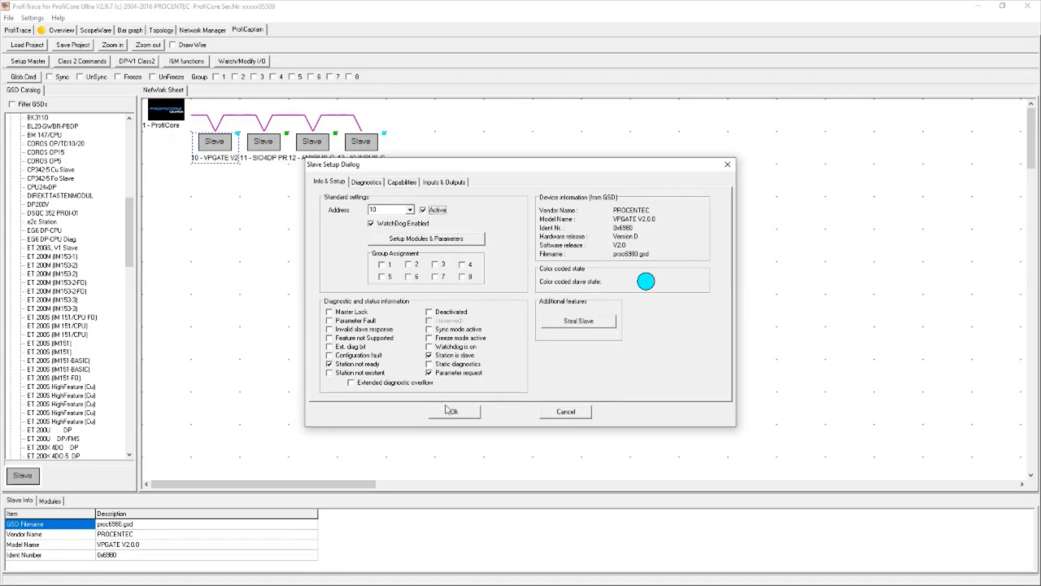
pyautogui.click(454, 410)
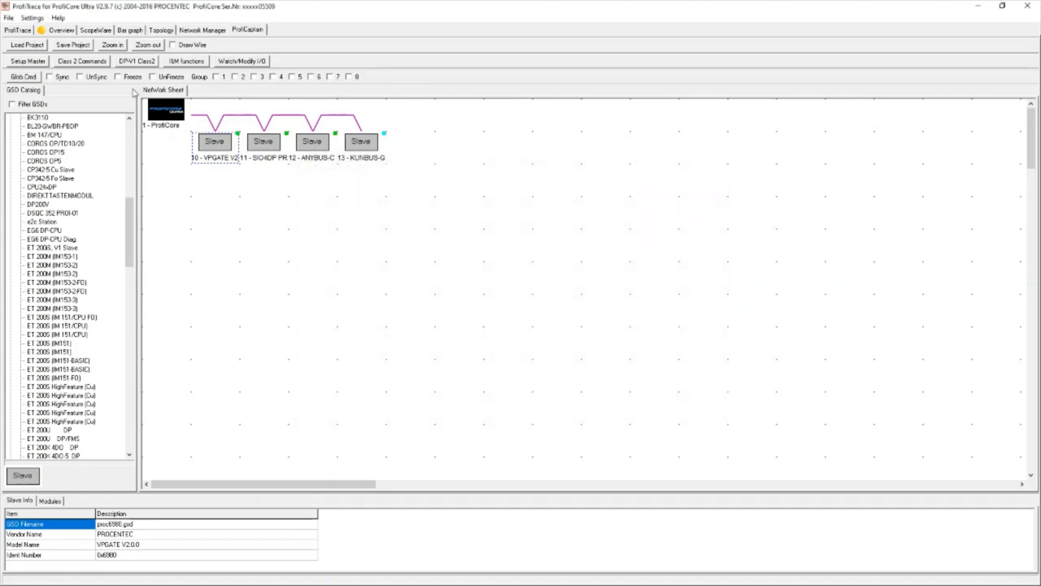
# Read out the configuration of the slave at address 10 and check its decoded inputs and outputs.
pyautogui.click(82, 61)
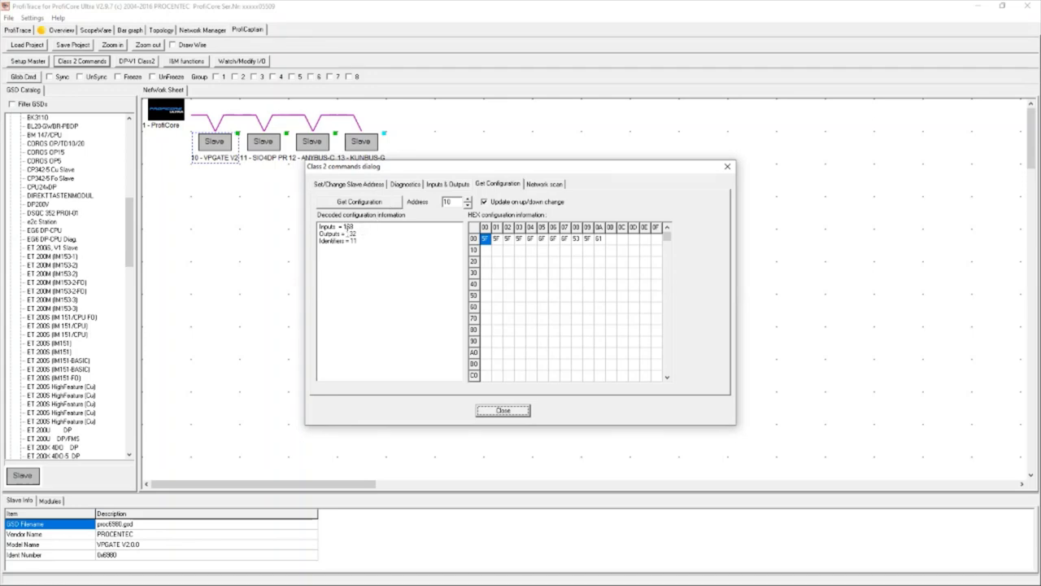
pyautogui.click(350, 203)
pyautogui.moveTo(354, 226); pyautogui.dragTo(314, 232)
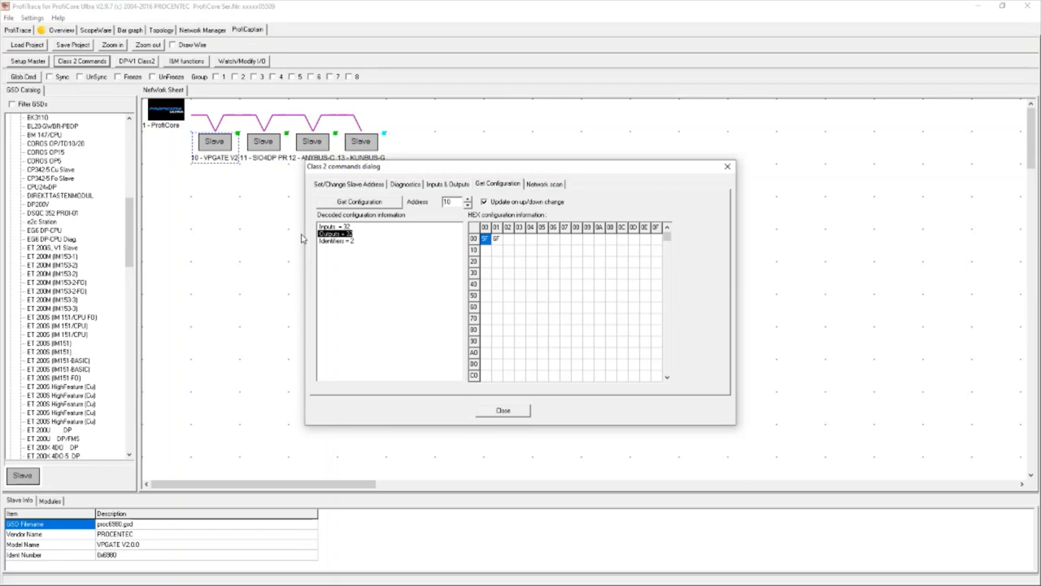
pyautogui.click(500, 410)
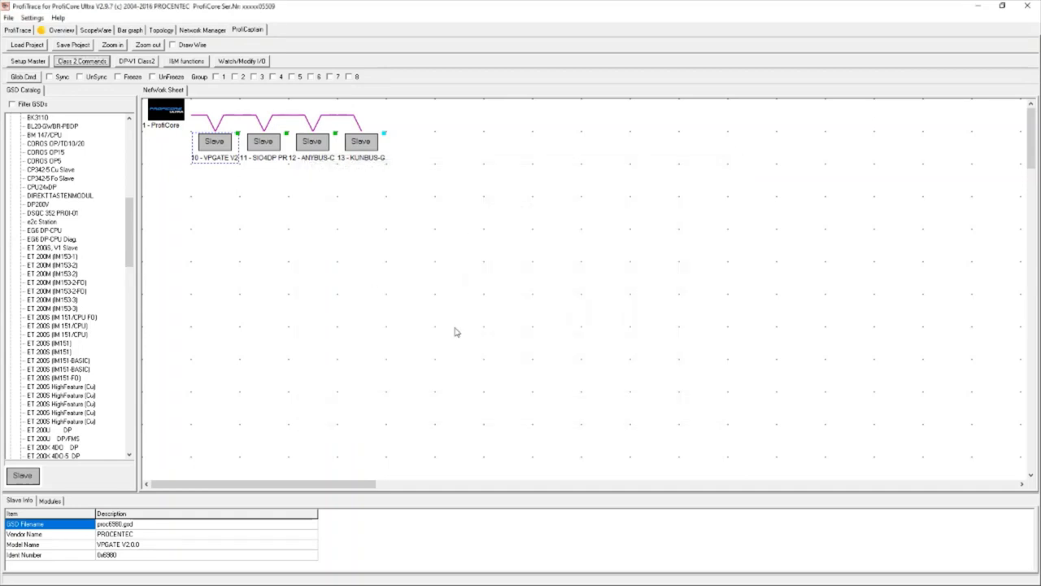
# Add the IpOp_01 module to the KUNBUS slave at address 13 and check its user and module parameters.
pyautogui.click(360, 144)
pyautogui.doubleClick(361, 147)
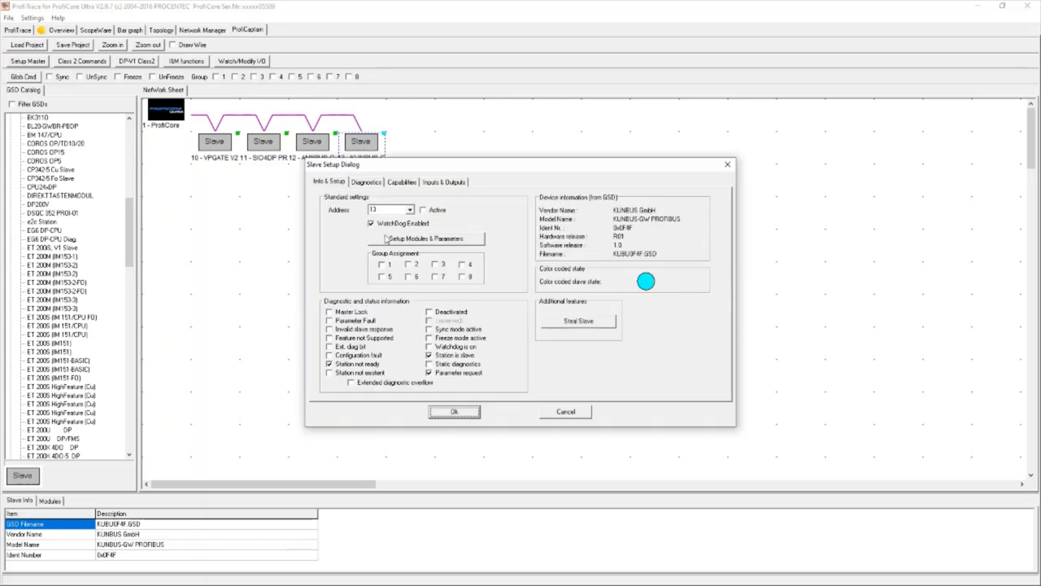
pyautogui.click(395, 242)
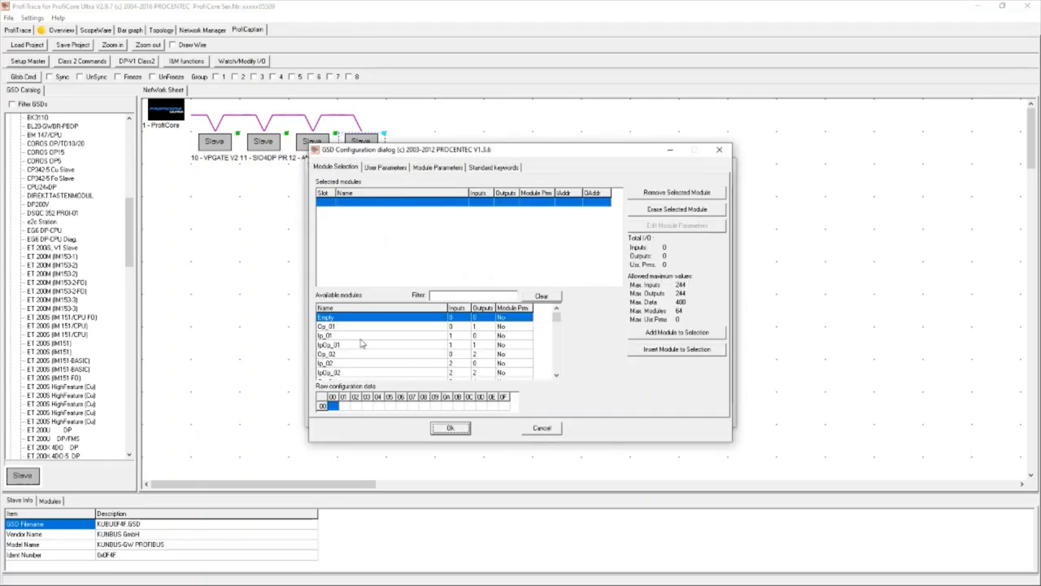
pyautogui.scroll(-10, 361, 346)
pyautogui.scroll(10, 360, 356)
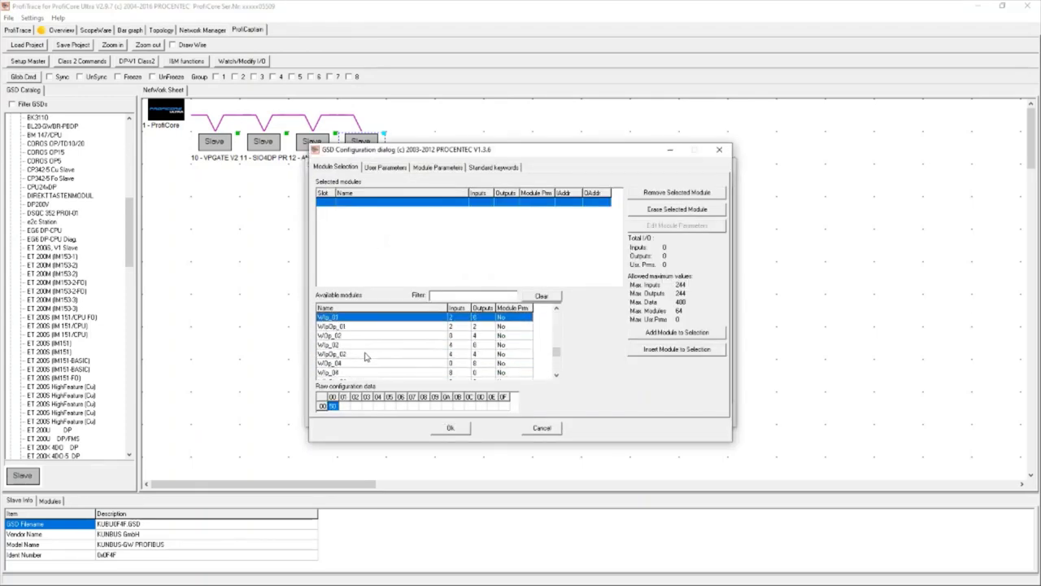
pyautogui.doubleClick(343, 344)
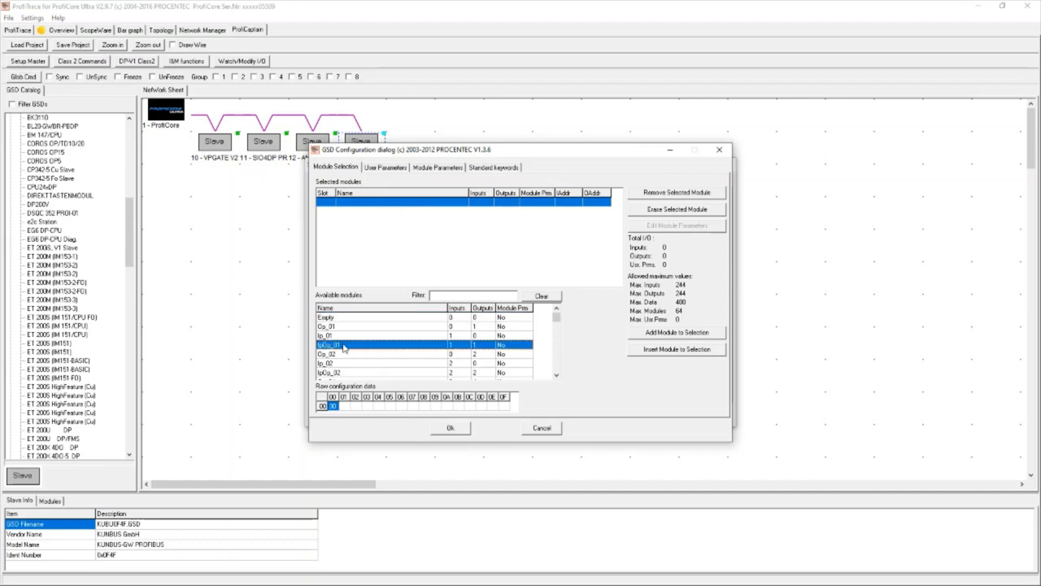
pyautogui.click(383, 168)
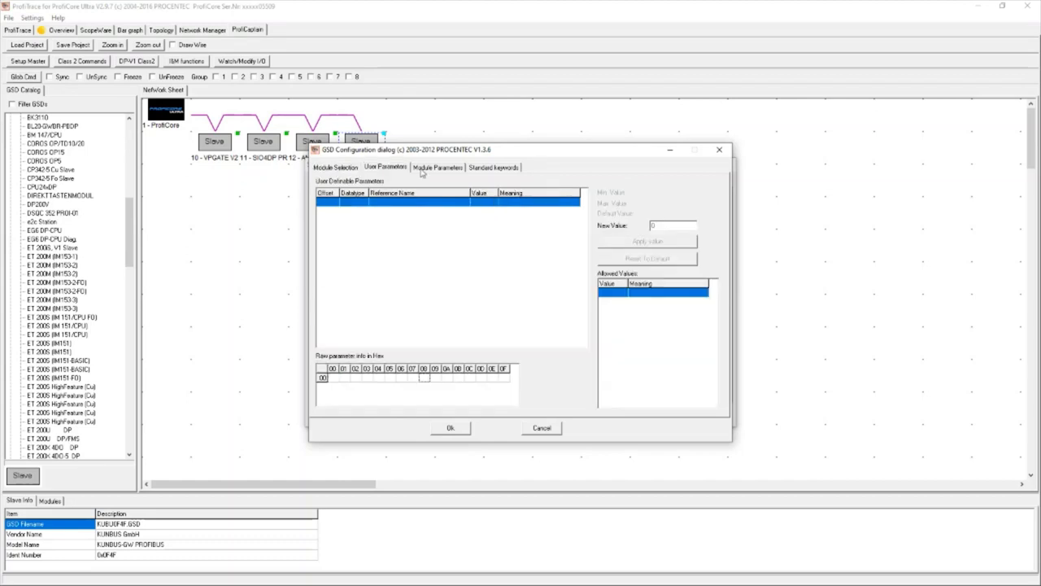
pyautogui.click(423, 168)
pyautogui.click(326, 169)
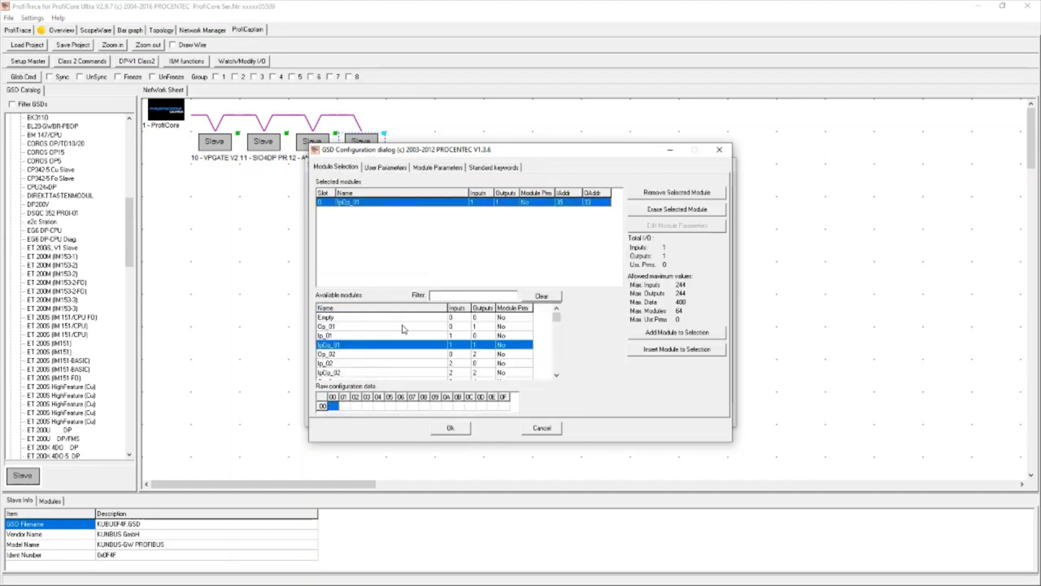
# Apply the KUNBUS slave's configuration with the slave active, and check the stations in the live list.
pyautogui.click(447, 428)
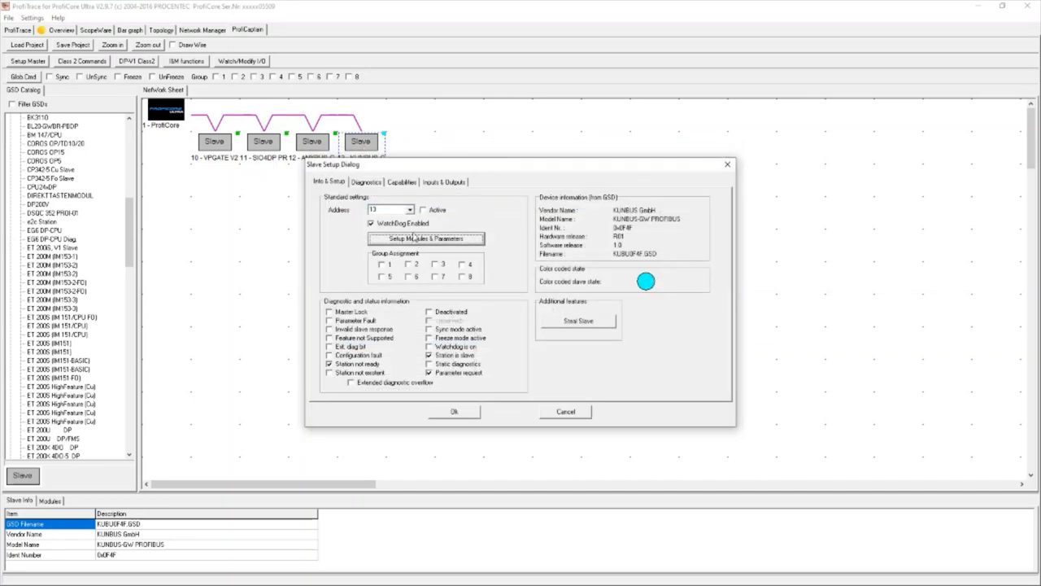
pyautogui.click(453, 412)
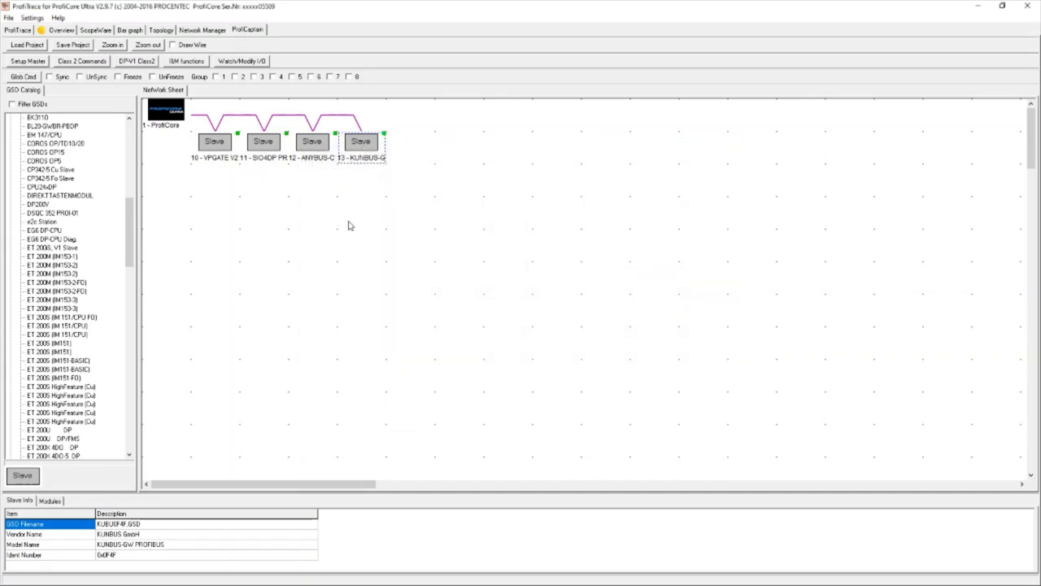
pyautogui.click(17, 30)
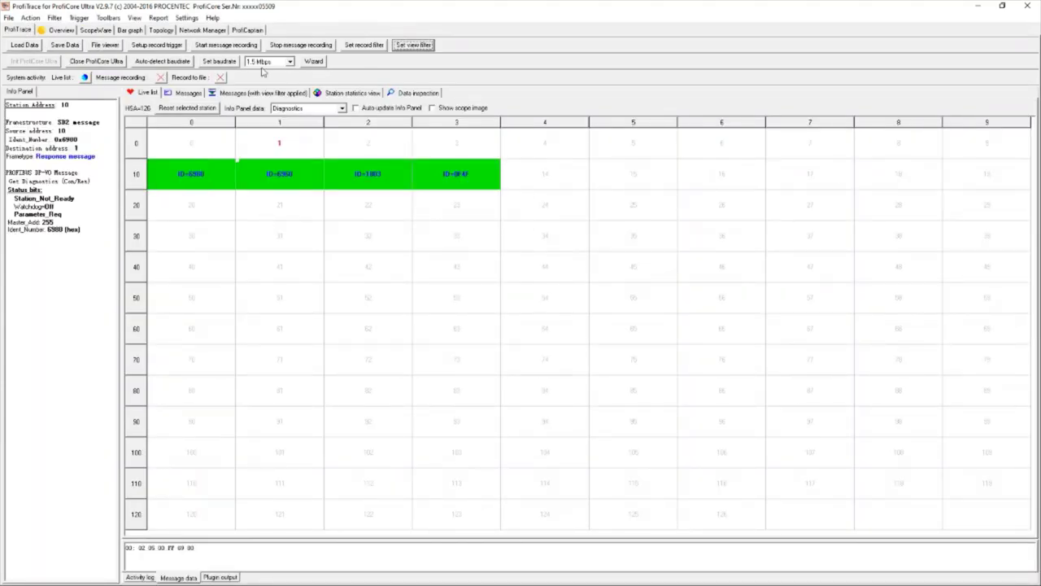
pyautogui.click(251, 31)
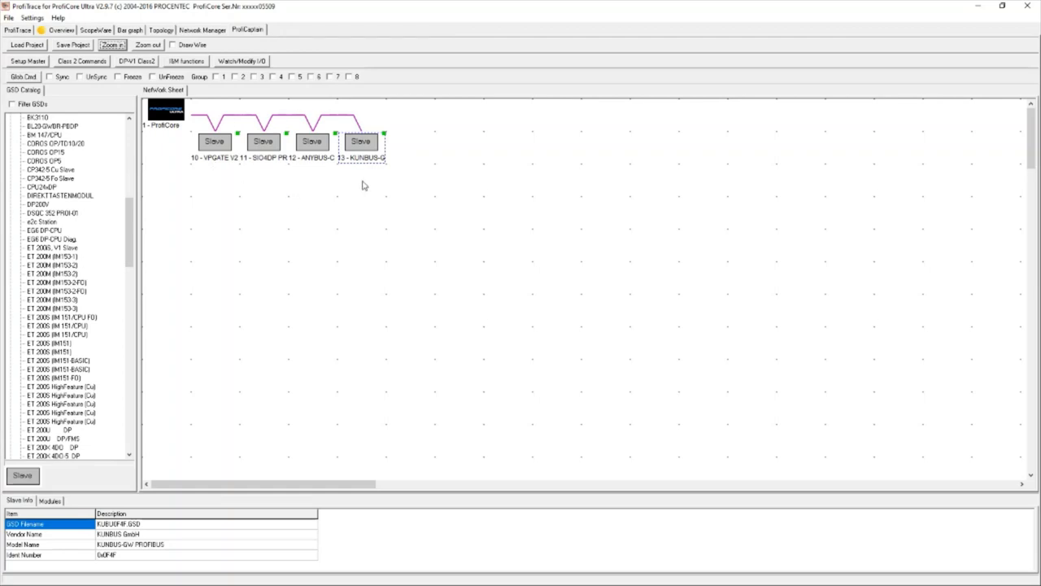
# Save the project in the LockDownLearnings ProfiTrace folder, naming the file with the owner's first name followed by "Config".
pyautogui.click(73, 45)
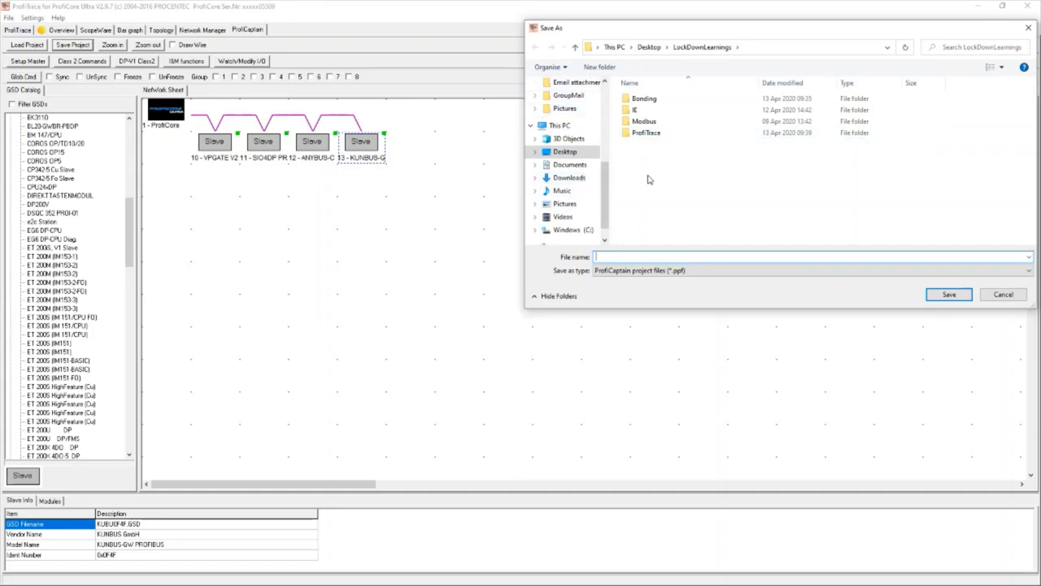
pyautogui.click(656, 135)
pyautogui.doubleClick(656, 135)
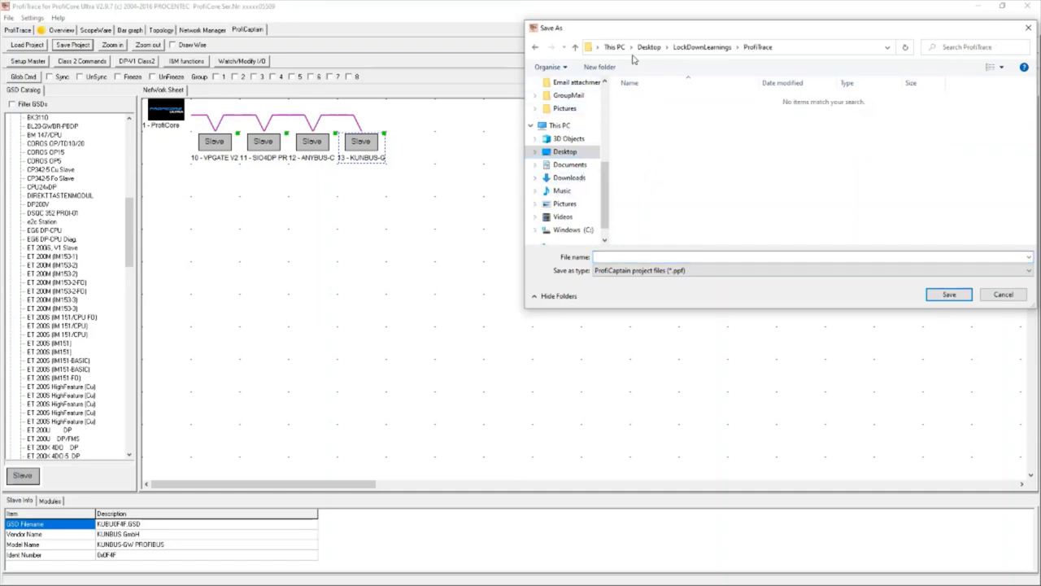
pyautogui.click(623, 256)
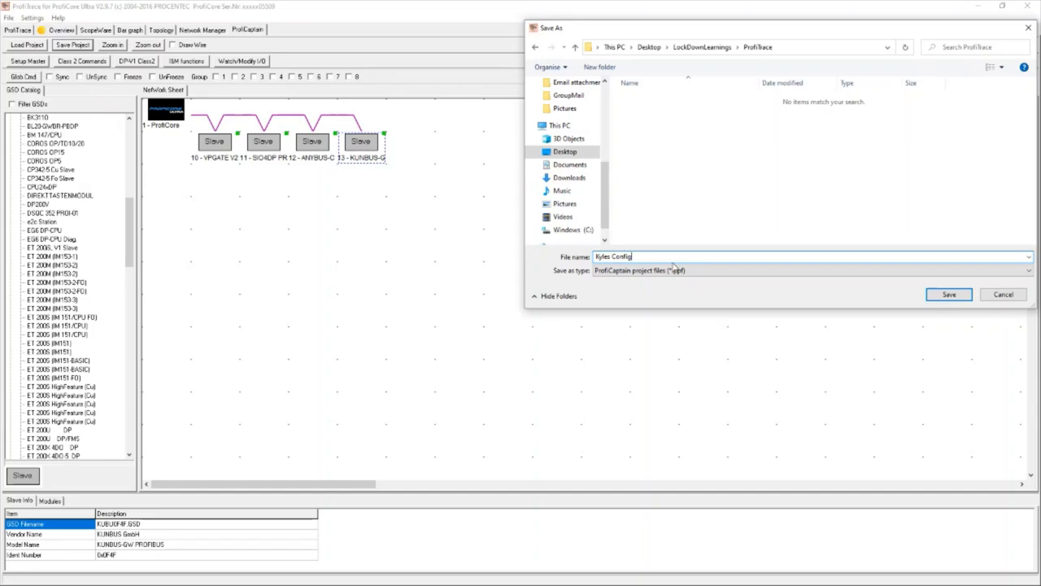
pyautogui.write('Kyles Config')
pyautogui.click(947, 295)
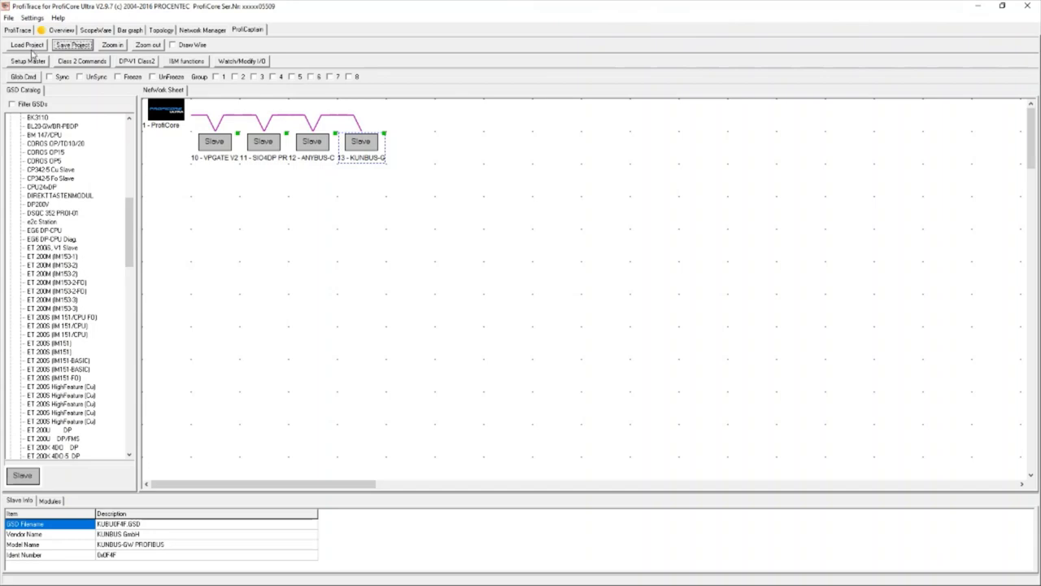
# Open the ProfiCore master's system configuration and switch the master to Offline mode.
pyautogui.click(169, 109)
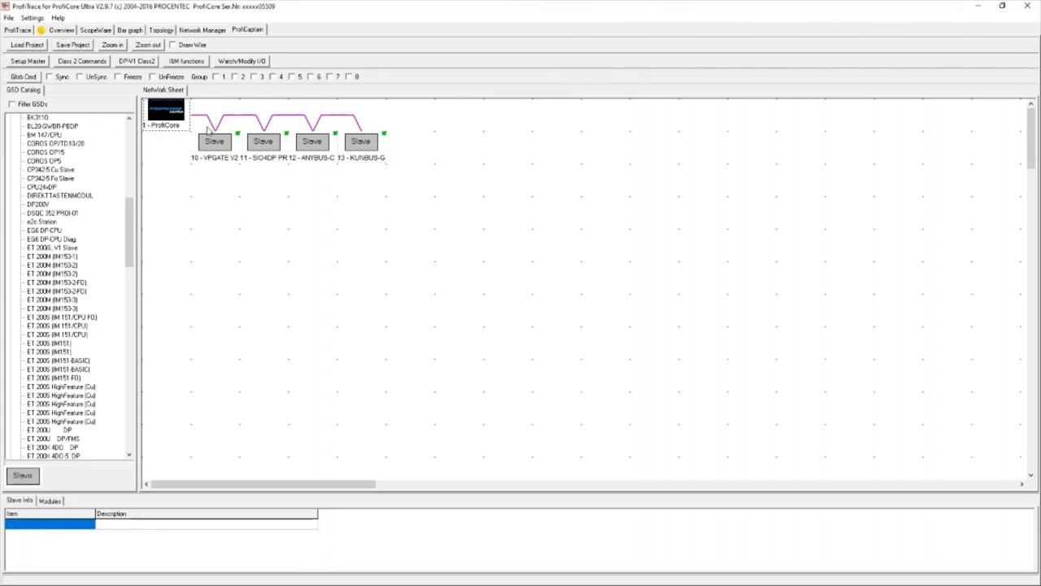
pyautogui.doubleClick(173, 125)
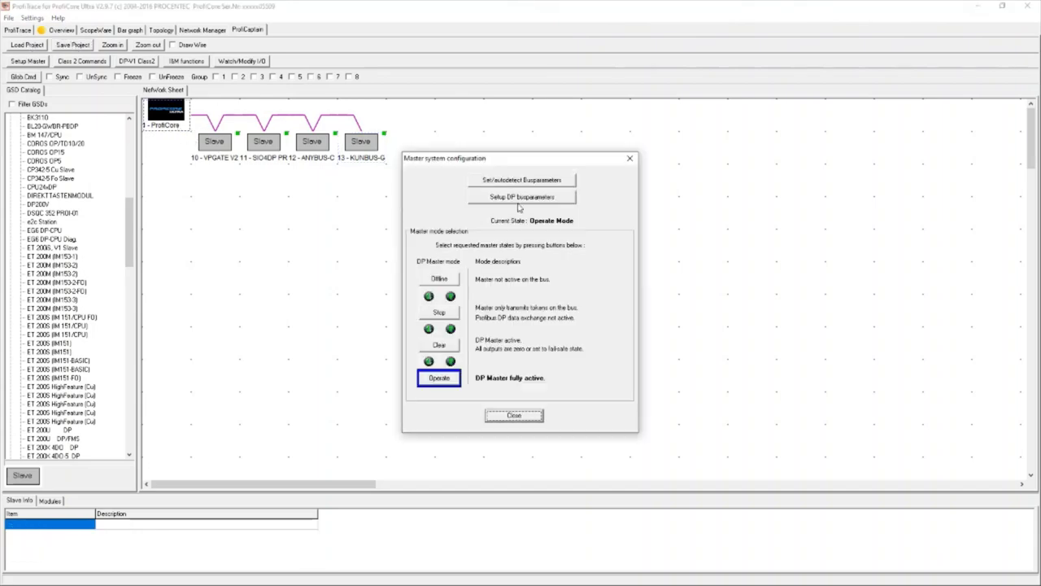
pyautogui.click(451, 282)
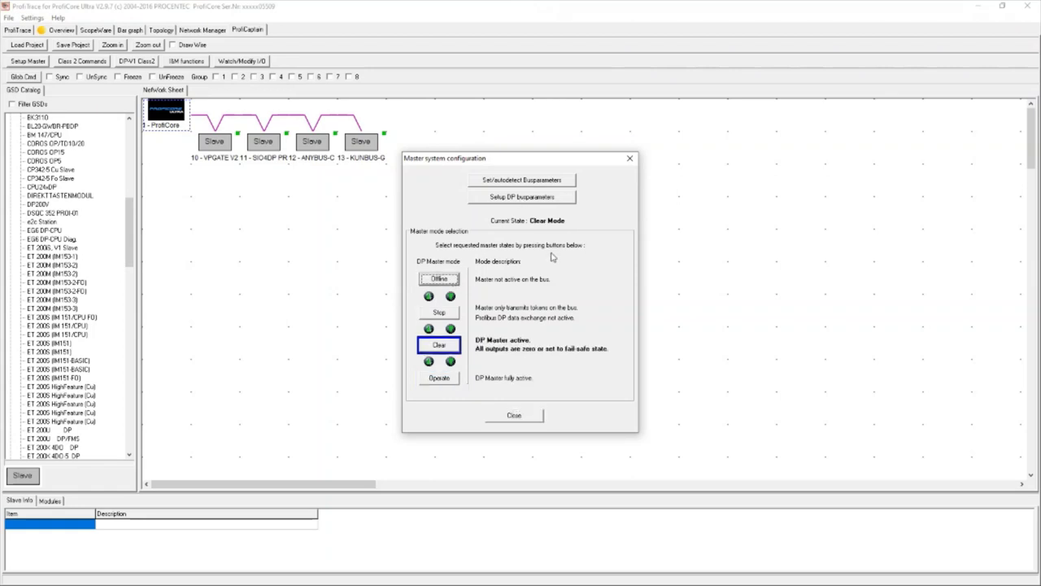
# Review the master's bus parameters and its DP watchdog factors without changing any values.
pyautogui.click(539, 181)
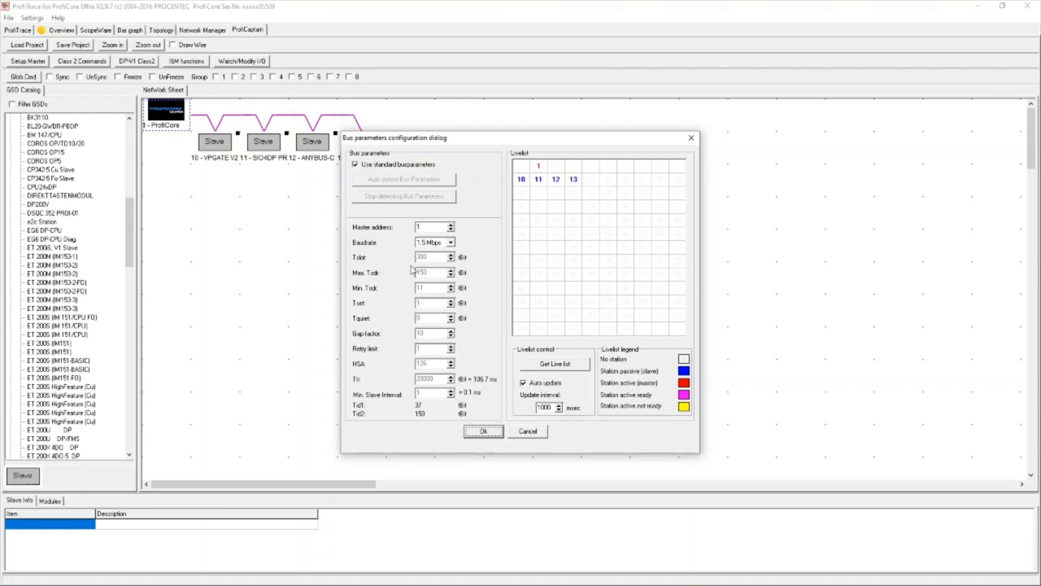
pyautogui.click(519, 431)
pyautogui.click(512, 198)
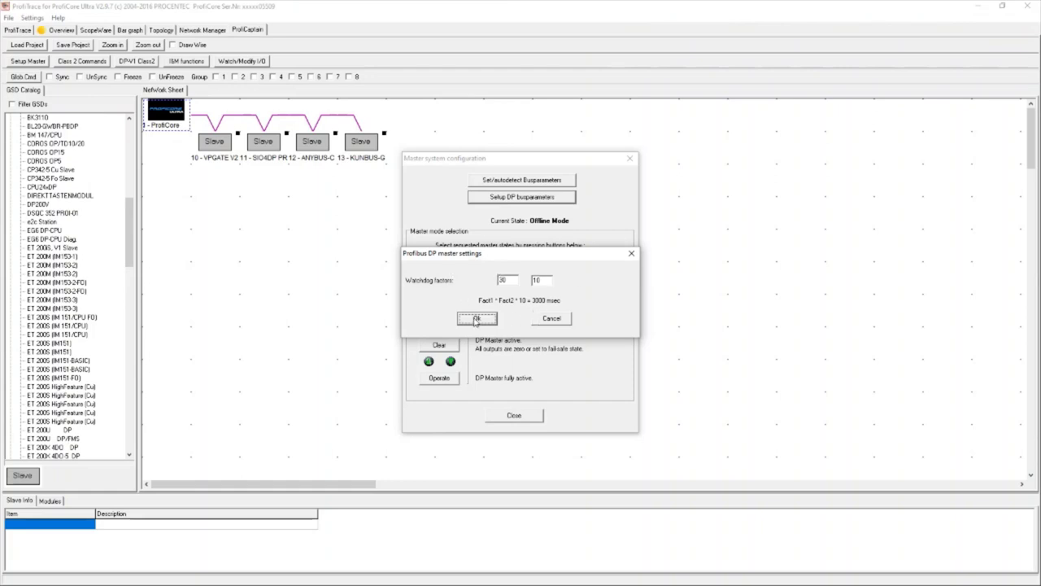
pyautogui.click(478, 318)
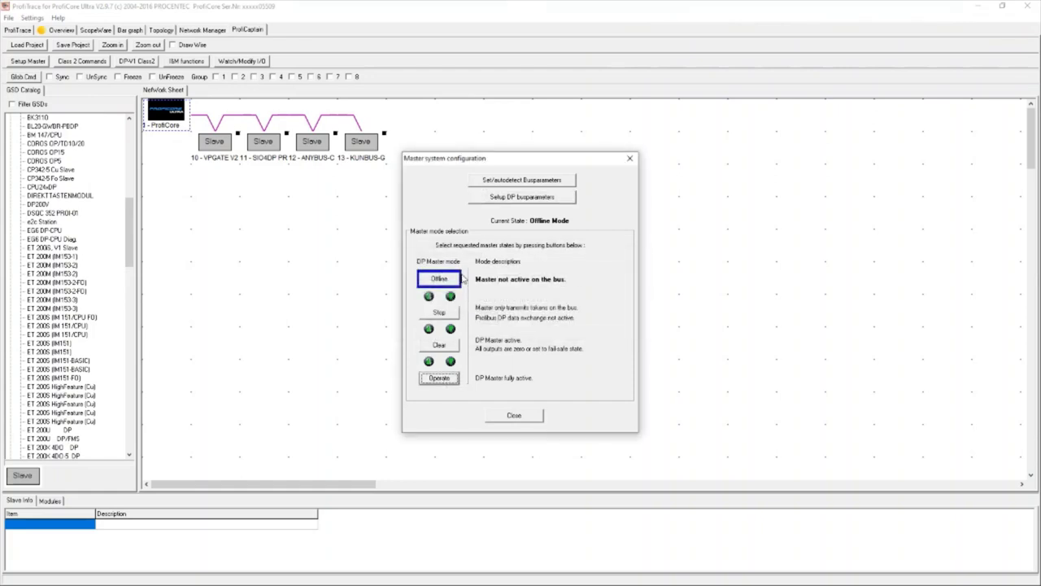
# Bring the master from Offline through Stop mode back to Operate mode and close its configuration.
pyautogui.click(439, 313)
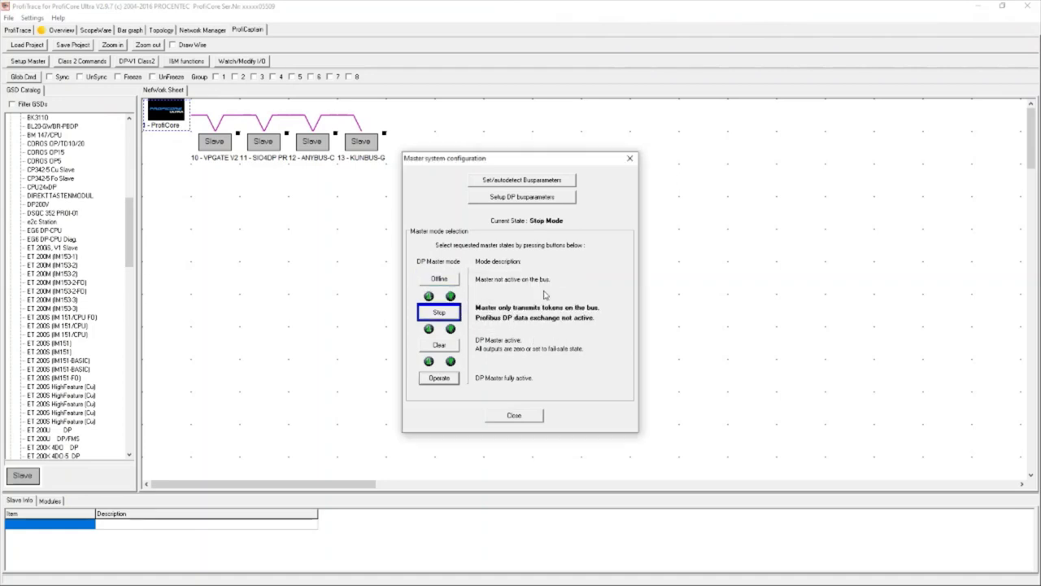
pyautogui.hotkey('alt', 'o')
pyautogui.click(537, 415)
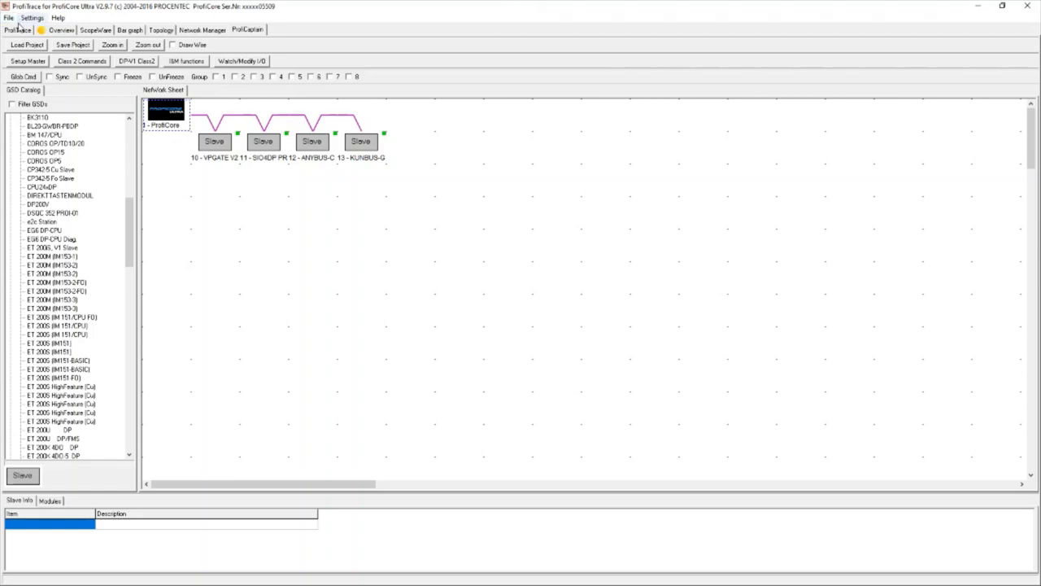
# Select the master station at address 1 in the ProfiTrace live list and show the scope images of all stations.
pyautogui.click(17, 29)
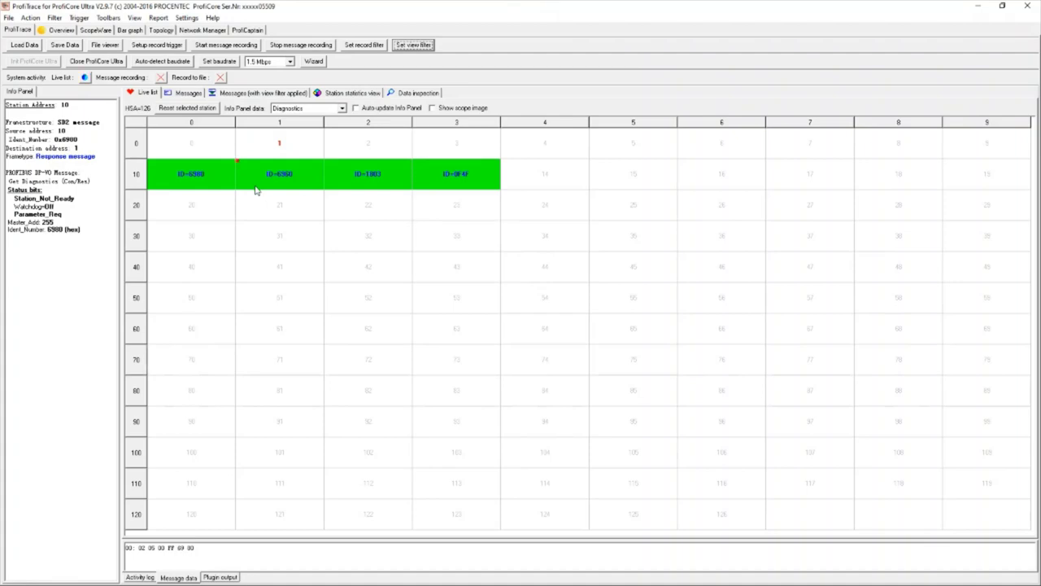
pyautogui.click(276, 132)
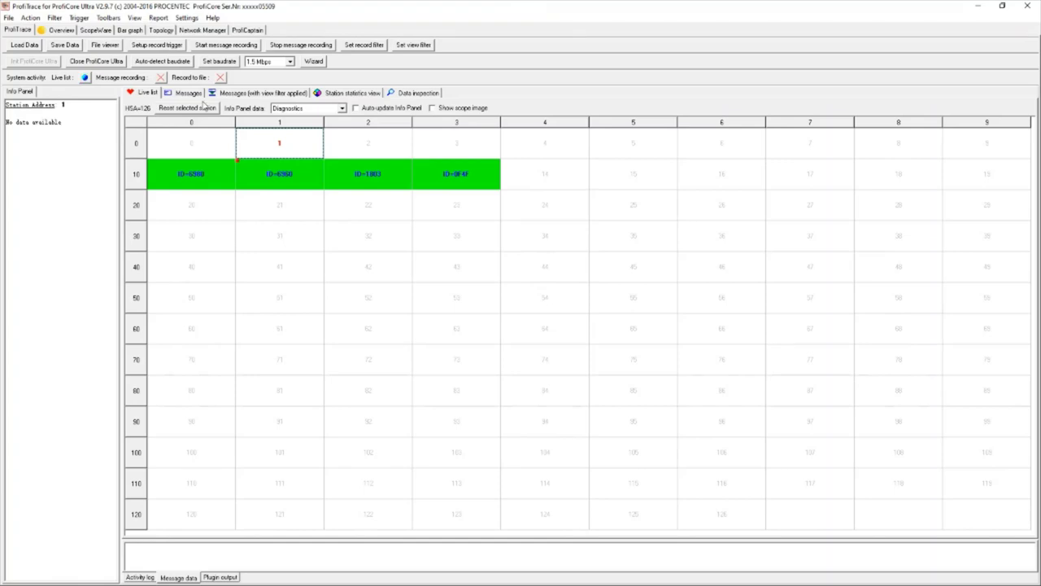
pyautogui.click(435, 109)
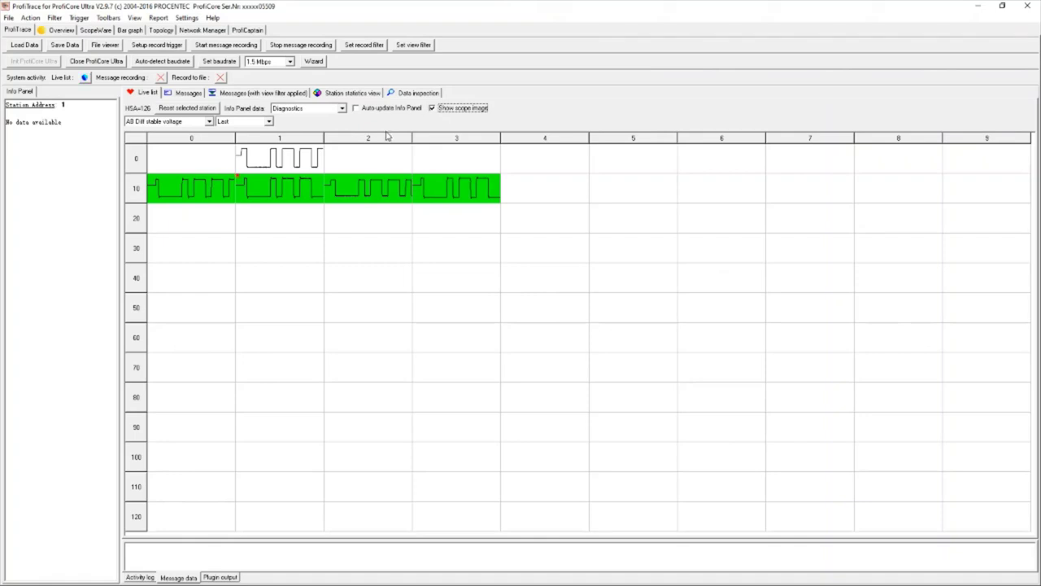
# Show the diagnostics of stations 10 to 13 in the live list and turn off the scope images.
pyautogui.click(189, 187)
pyautogui.click(286, 192)
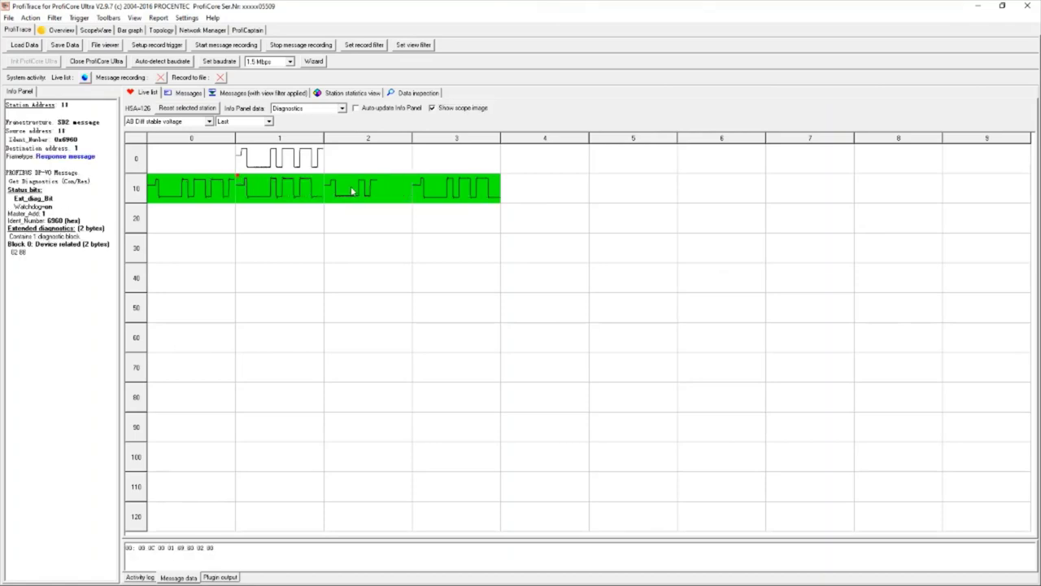
pyautogui.click(424, 188)
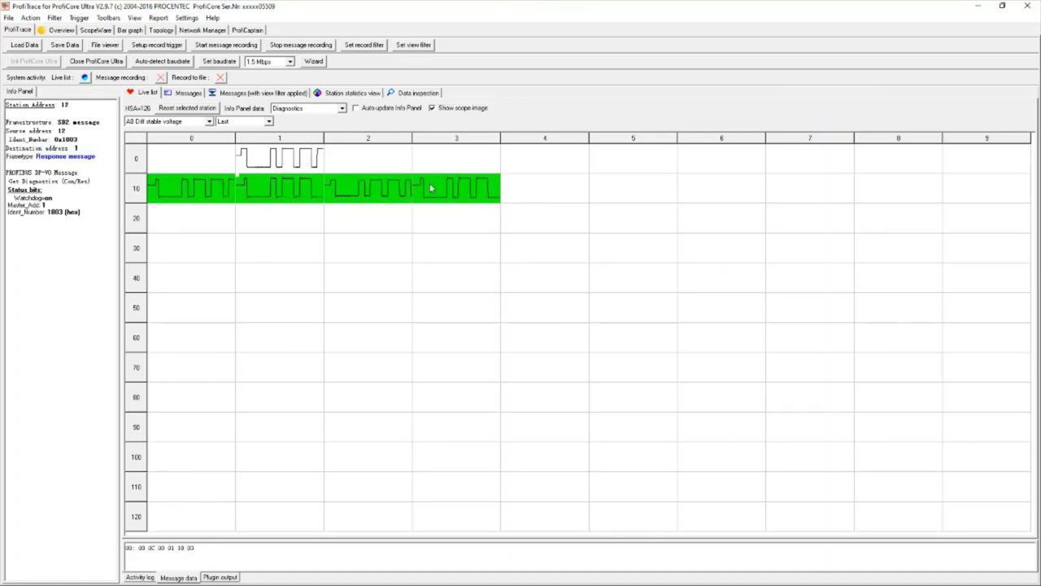
pyautogui.click(208, 190)
pyautogui.click(433, 109)
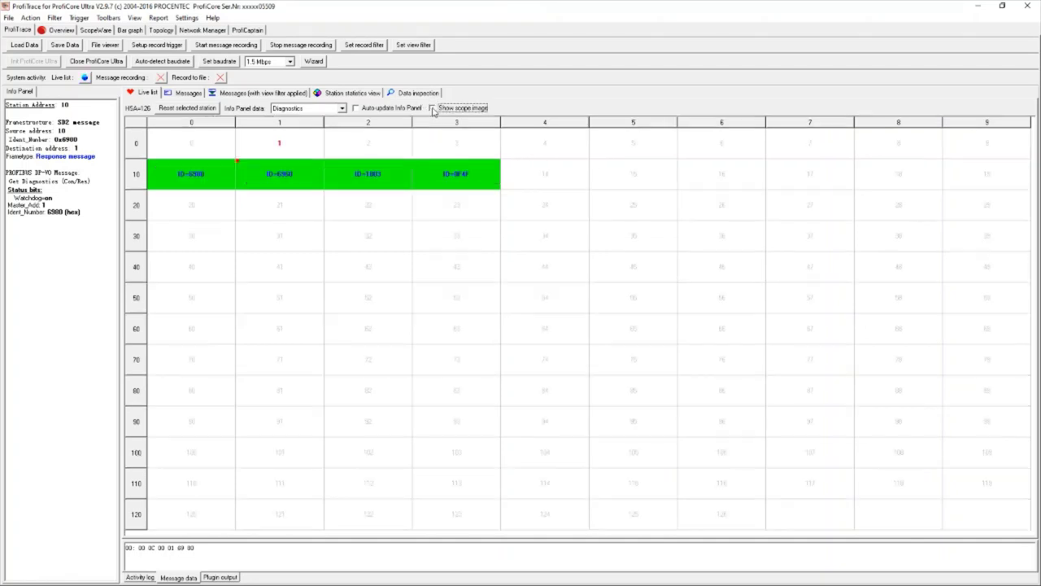
# Compare the diagnostics of stations 10 and 11, examining station 11's extended diagnostics block.
pyautogui.click(196, 181)
pyautogui.click(272, 170)
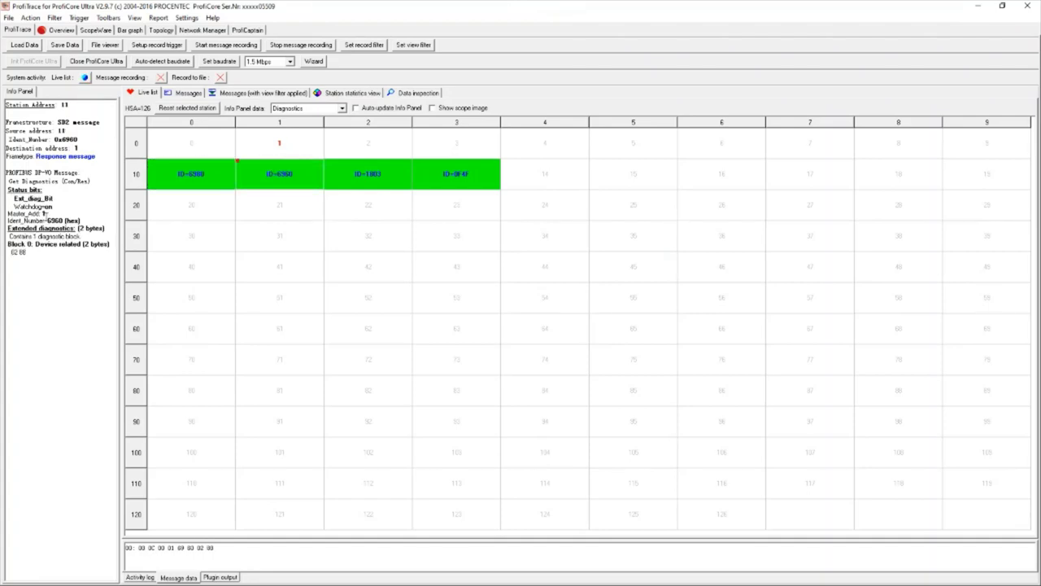
pyautogui.moveTo(8, 225); pyautogui.dragTo(88, 250)
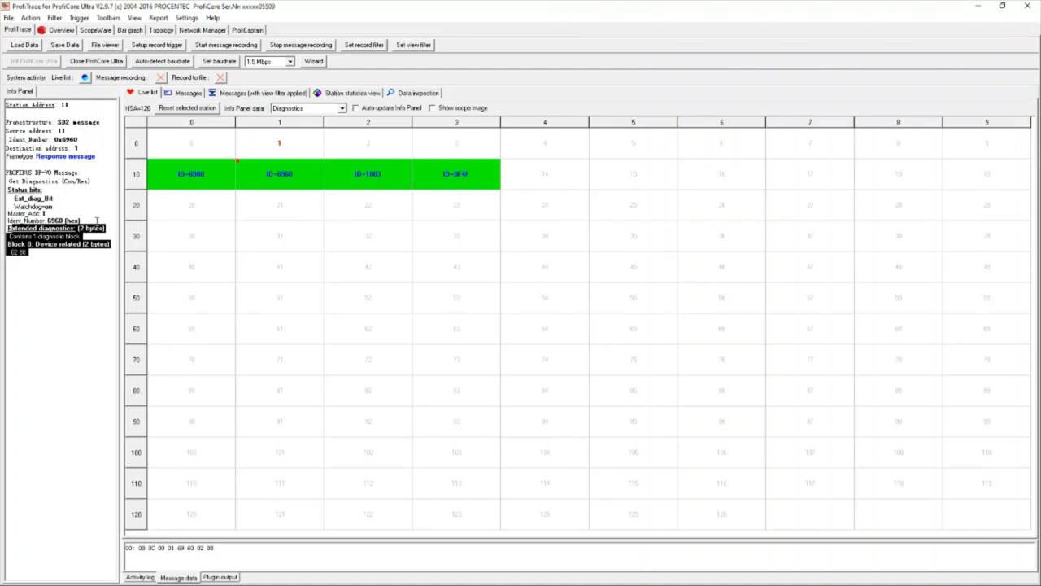
pyautogui.click(59, 264)
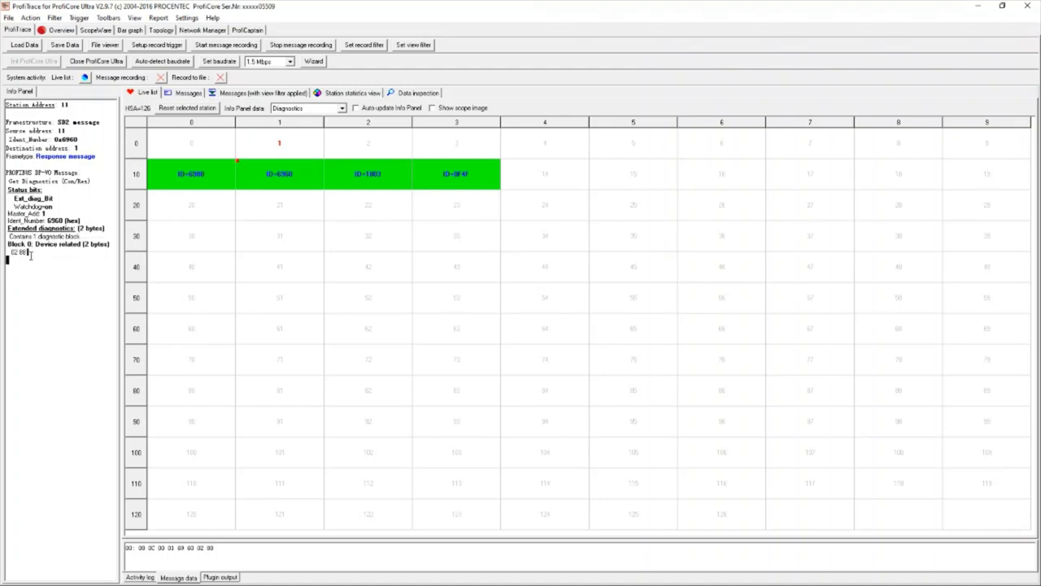
pyautogui.moveTo(29, 254); pyautogui.dragTo(8, 228)
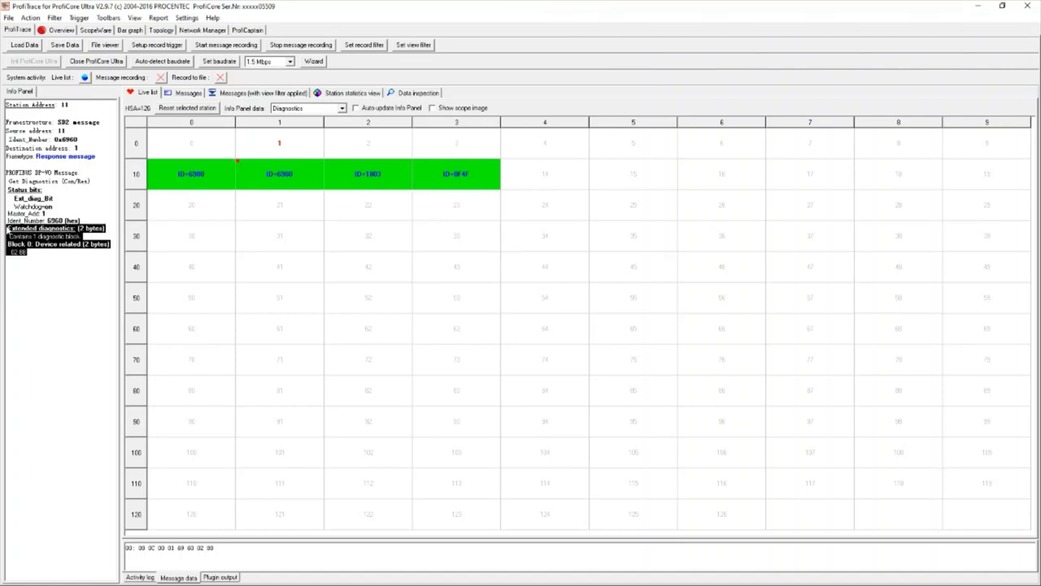
pyautogui.click(274, 179)
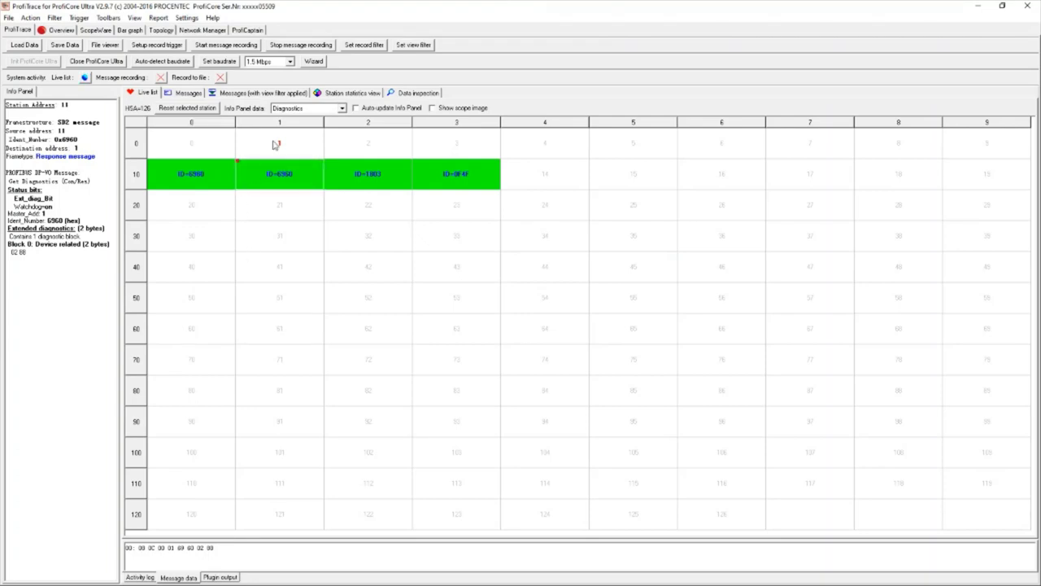
pyautogui.click(230, 177)
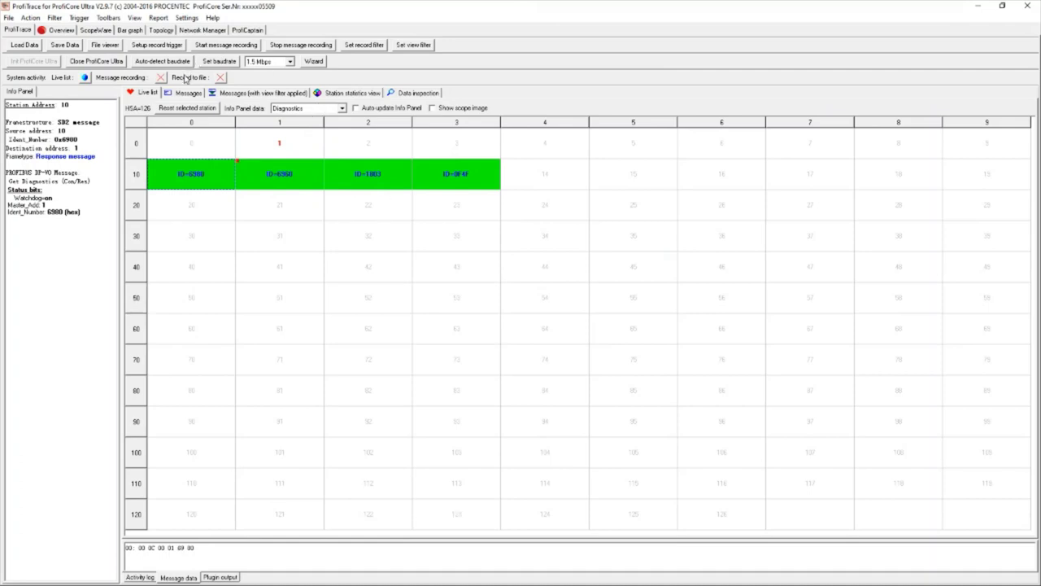
# Open the message list and start recording the bus messages.
pyautogui.click(189, 92)
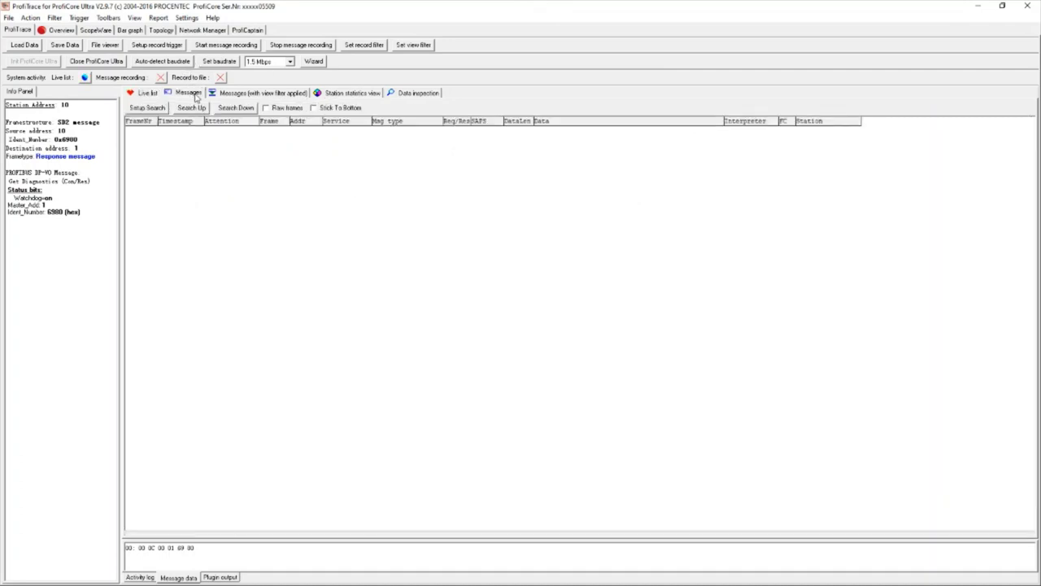
pyautogui.click(209, 45)
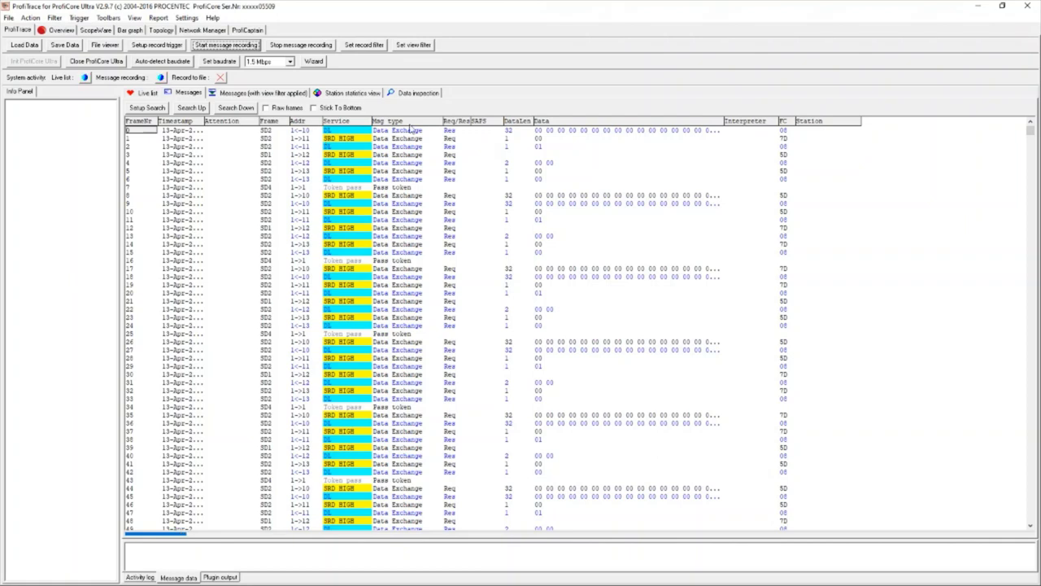
# Examine the recorded Data Exchange requests and responses between the master and slaves 10 to 13, frame by frame.
pyautogui.click(295, 134)
pyautogui.press('Down')
pyautogui.press('Down')
pyautogui.press('Down')
pyautogui.press('Down')
pyautogui.press('Down')
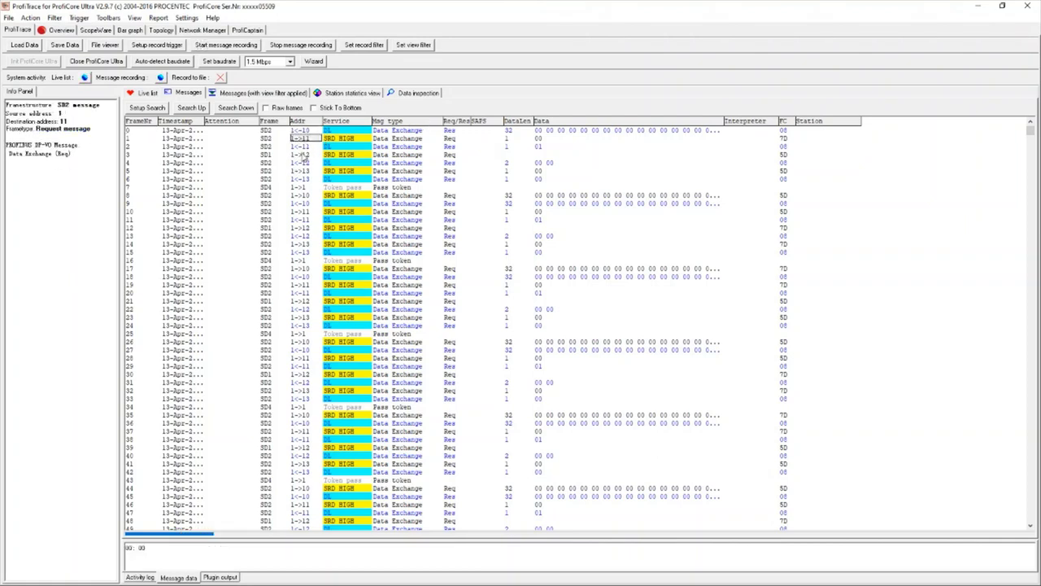
pyautogui.press('Down')
pyautogui.press('Down')
pyautogui.press('Down')
pyautogui.press('Down')
pyautogui.press('Down')
pyautogui.press('Down')
pyautogui.press('Down')
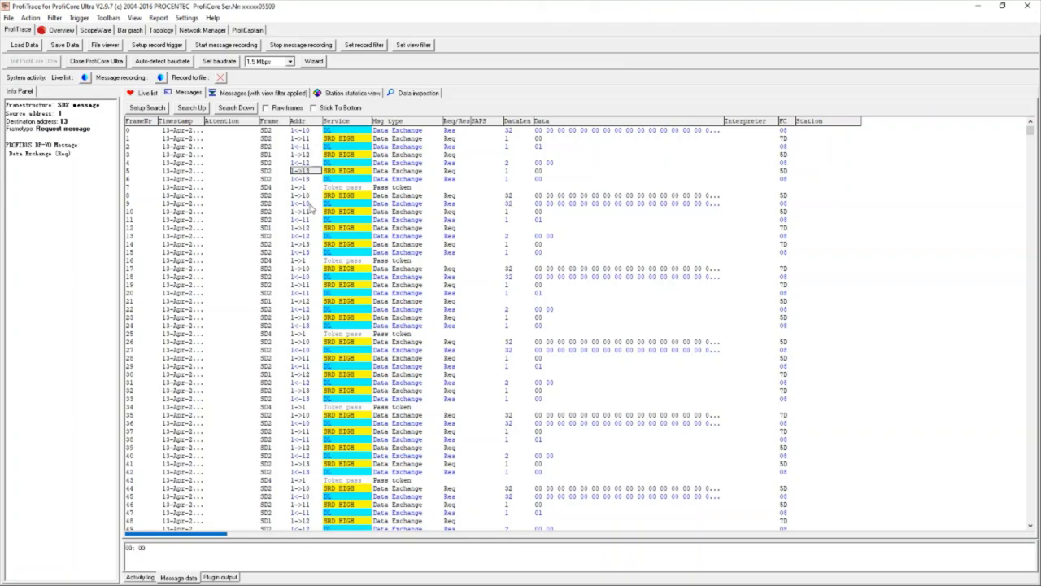
pyautogui.press('Down')
pyautogui.press('Down')
pyautogui.press('Down')
pyautogui.press('Down')
pyautogui.press('Down')
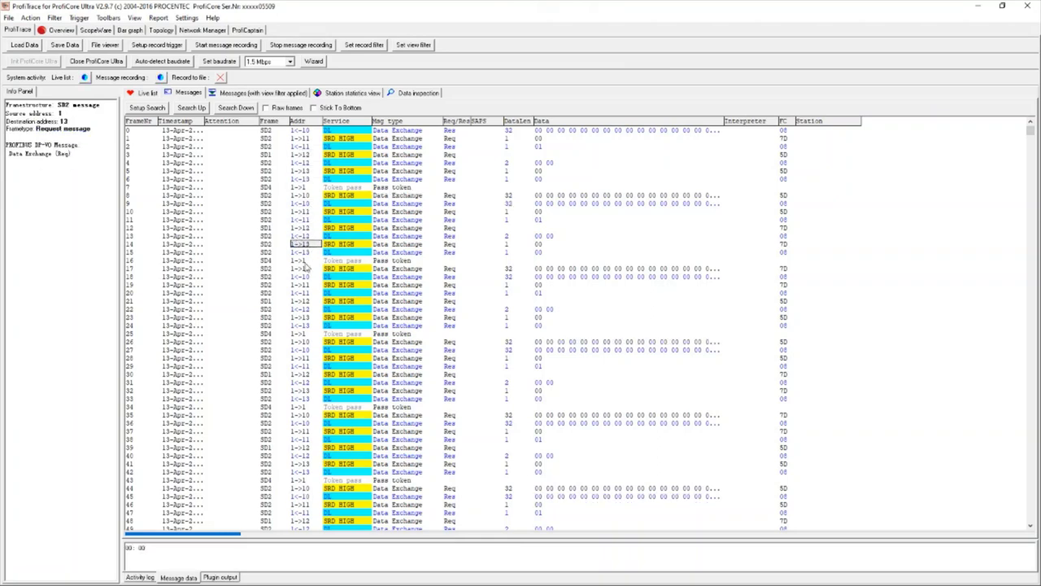
pyautogui.click(307, 326)
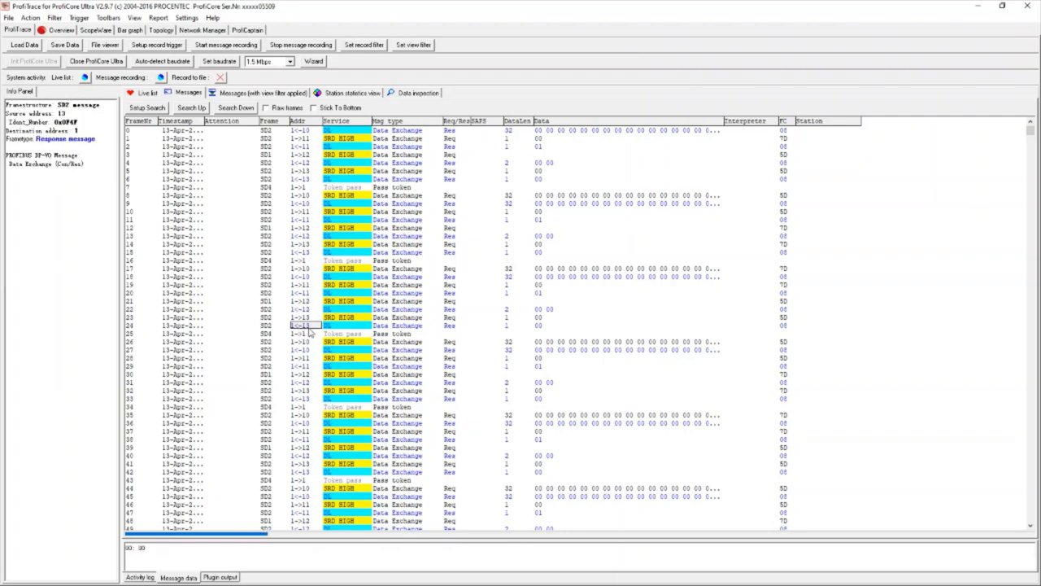
pyautogui.press('Up')
pyautogui.press('Up')
pyautogui.press('Up')
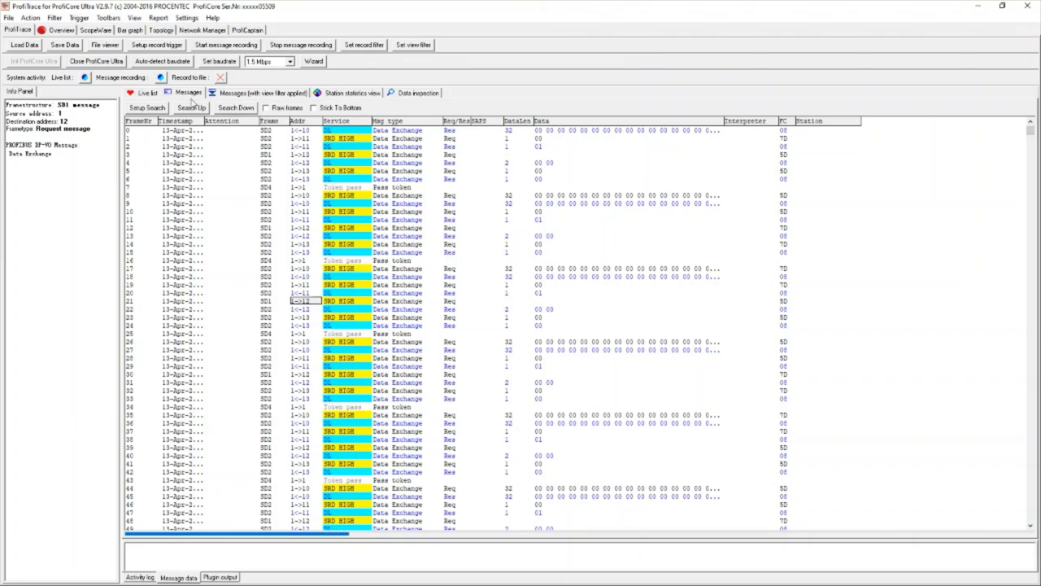
# Stop the running message recording, then capture a new message recording and stop it.
pyautogui.click(300, 46)
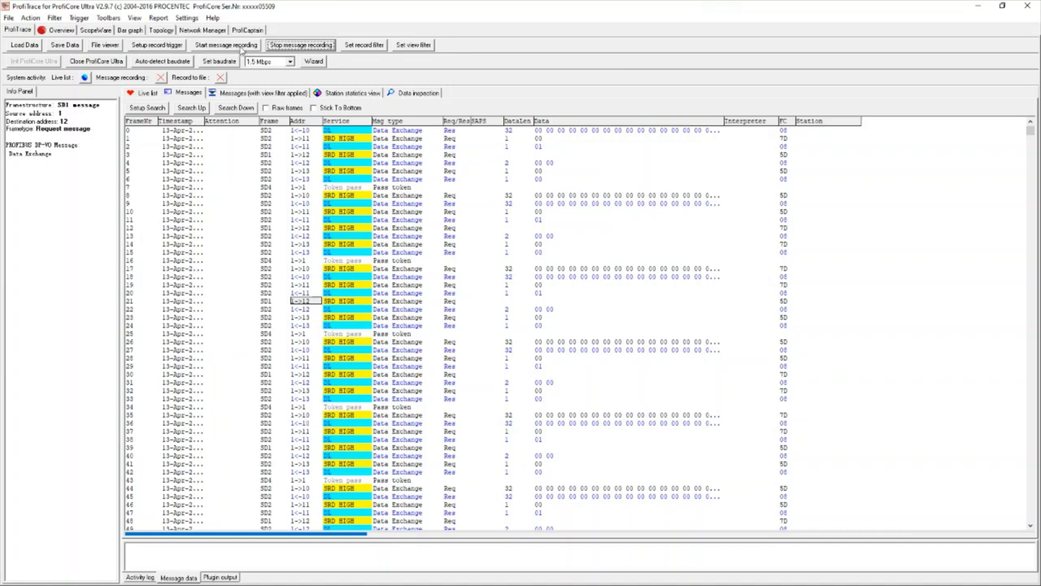
pyautogui.click(235, 47)
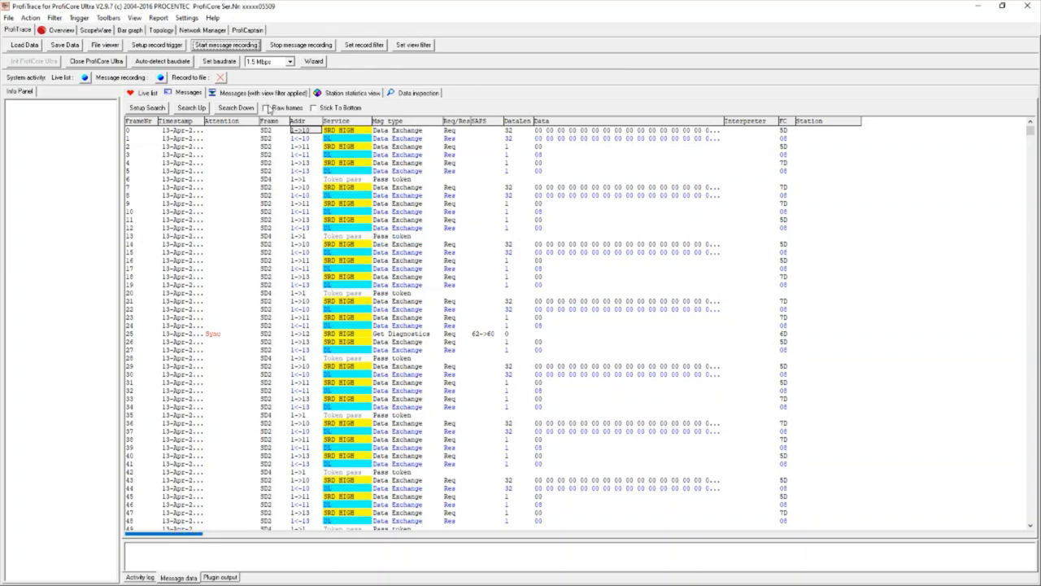
pyautogui.click(314, 46)
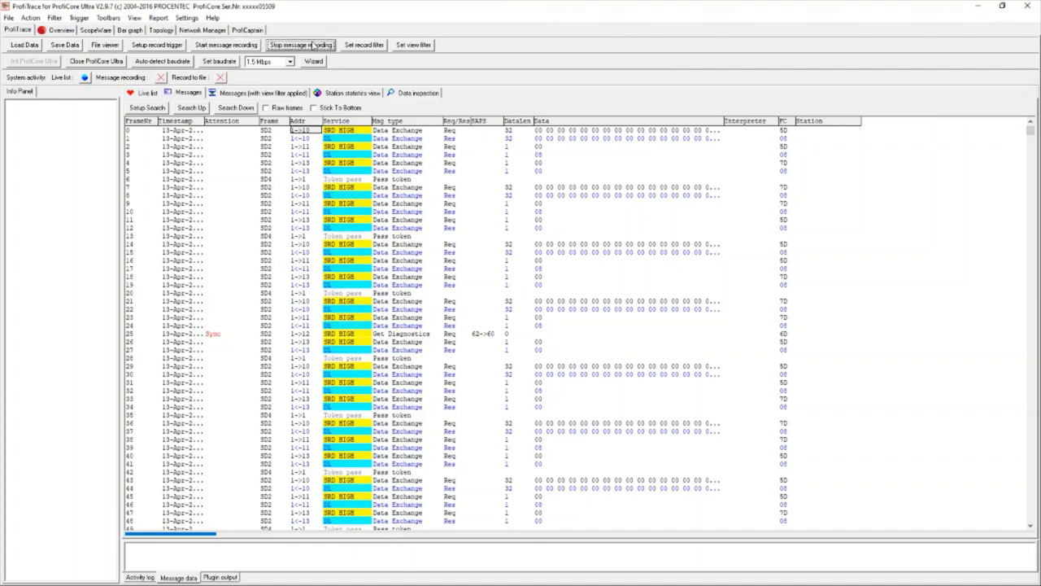
# Set the message search flags to Get Diagnostics (response), Set Parameters and Check Config.
pyautogui.click(162, 110)
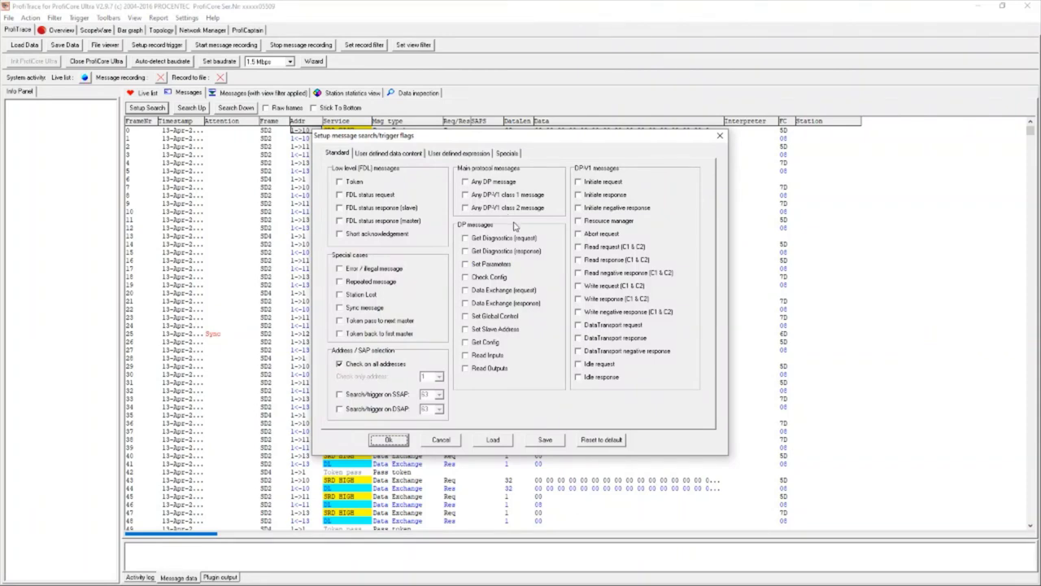
pyautogui.click(497, 253)
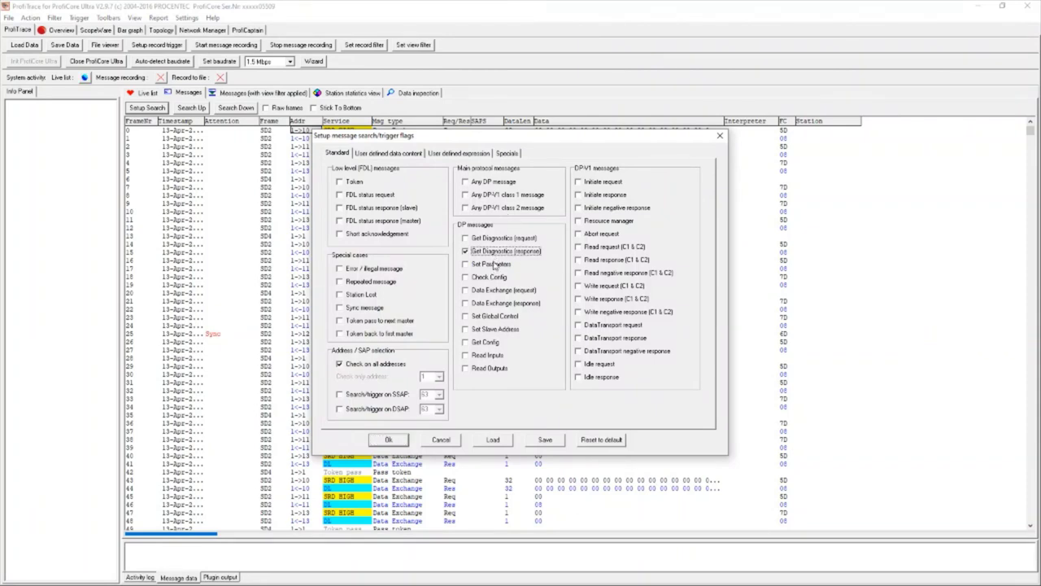
pyautogui.click(495, 265)
pyautogui.click(492, 278)
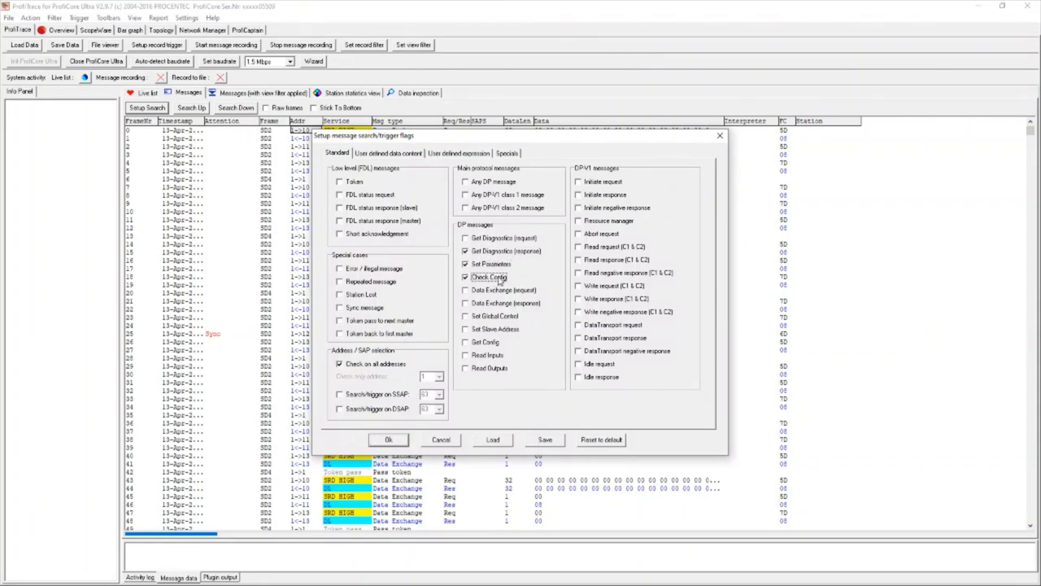
pyautogui.click(389, 439)
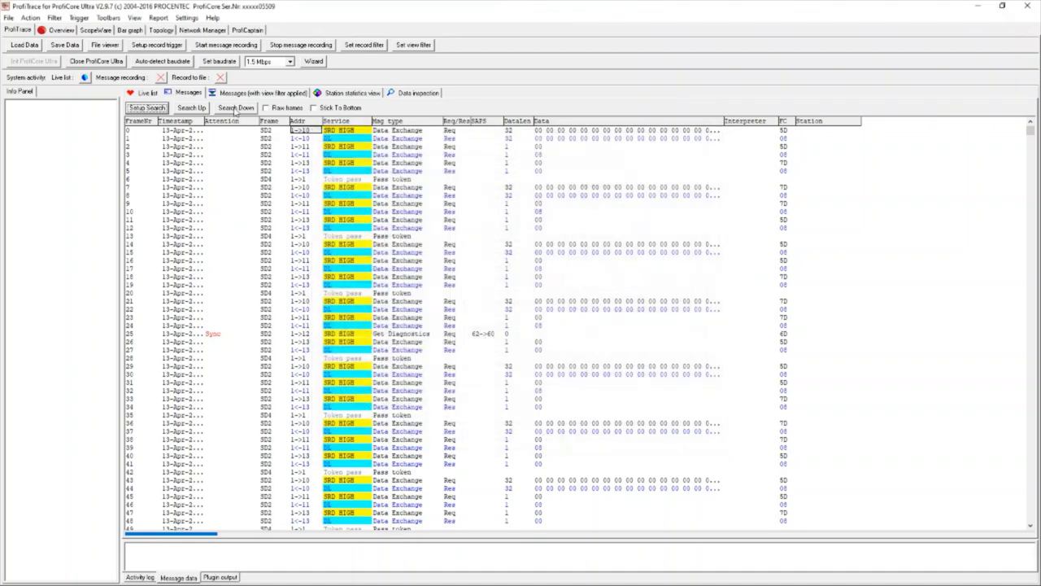
# Search down the recording for station 12's Get Diagnostics response, Set Parameters and Check Config messages and read their decoded contents.
pyautogui.click(236, 107)
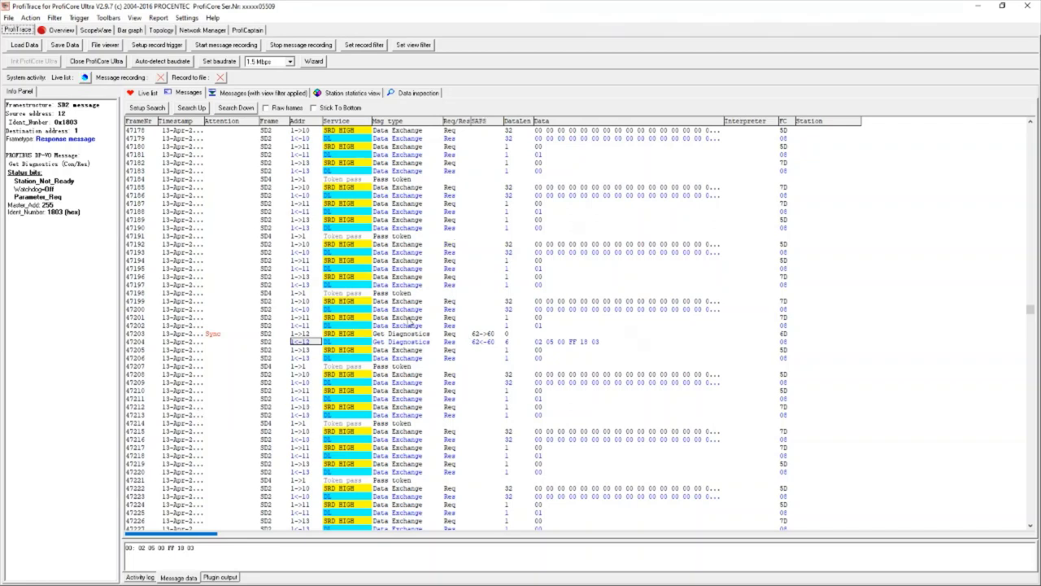
pyautogui.click(410, 341)
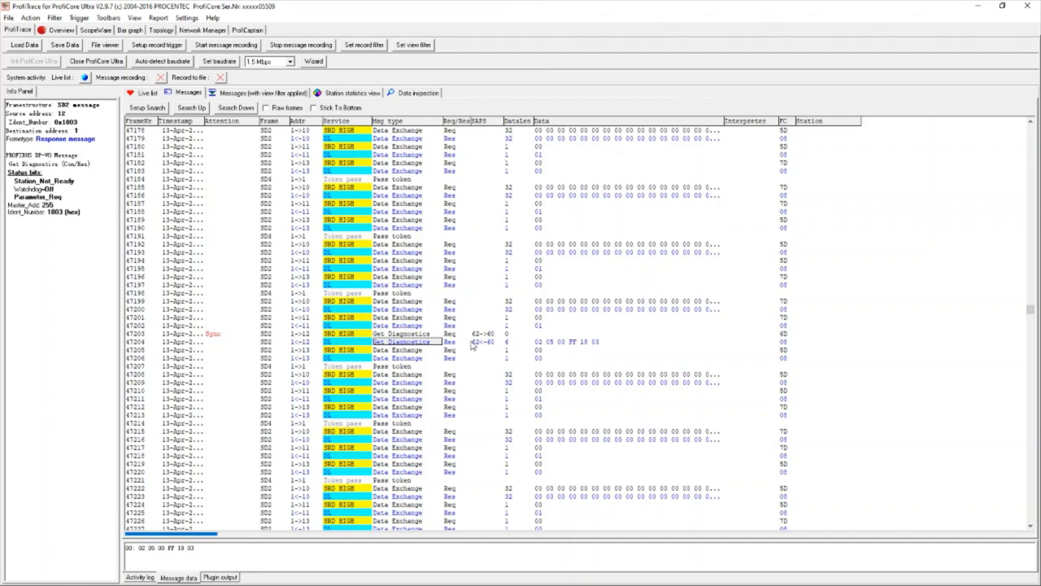
pyautogui.click(549, 342)
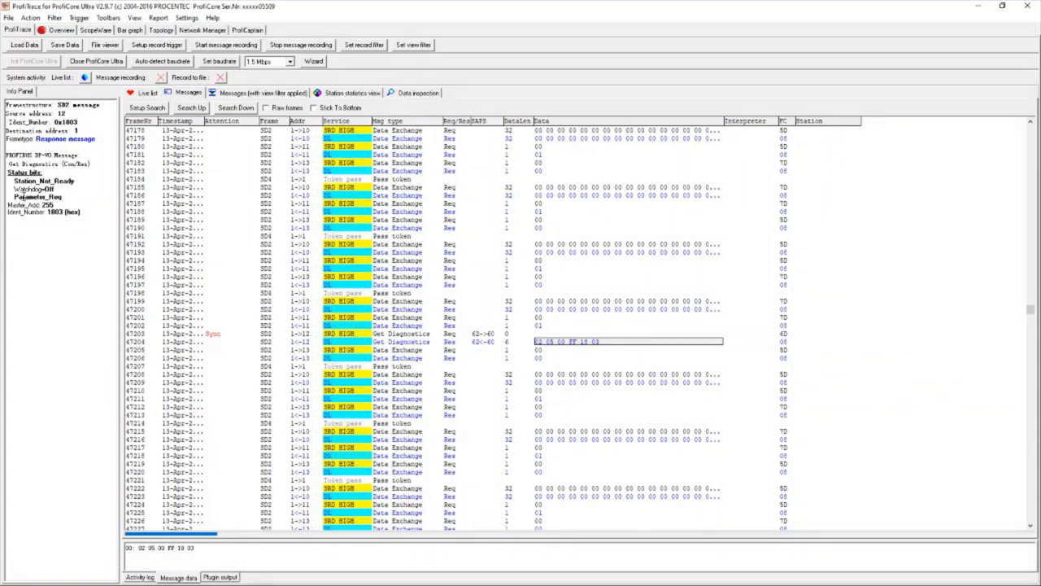
pyautogui.click(235, 107)
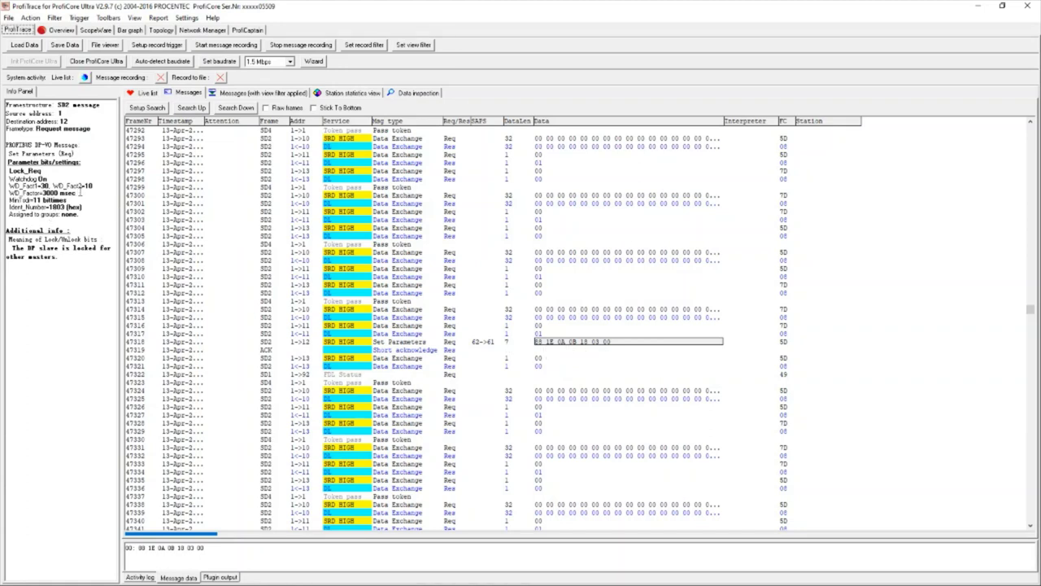
pyautogui.moveTo(78, 193); pyautogui.dragTo(8, 184)
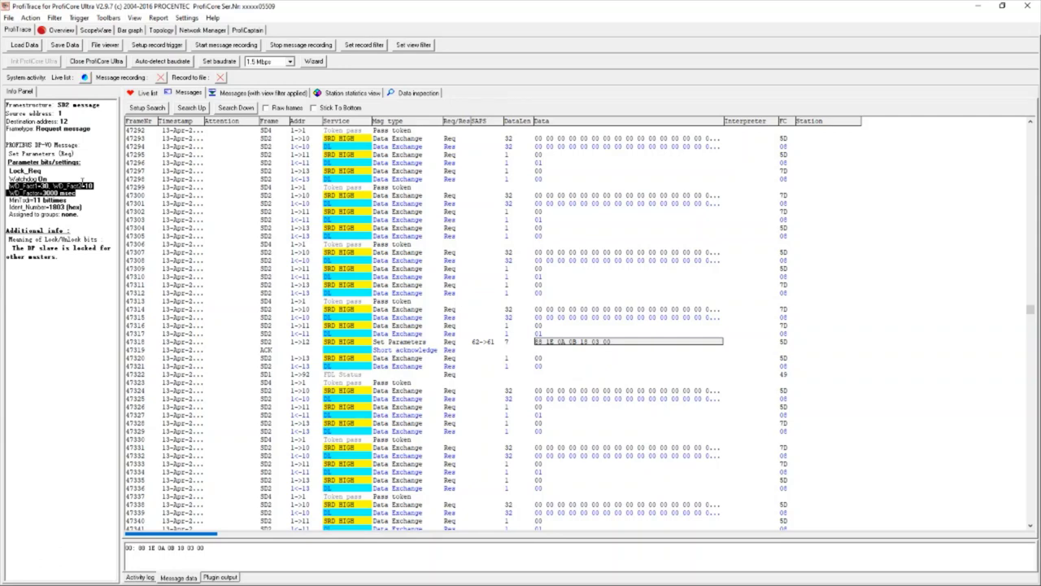
pyautogui.click(236, 109)
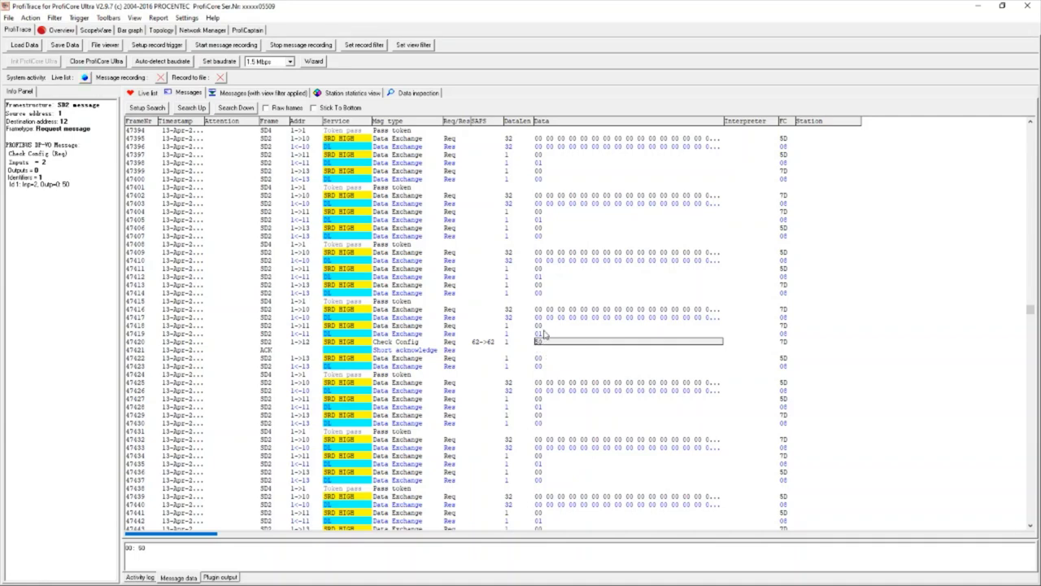
# Check the raw configuration data of the INPUT 2 Byte (1 word) module in slave 12's ProfiCaptain setup, then close its dialogs.
pyautogui.click(248, 30)
pyautogui.doubleClick(313, 141)
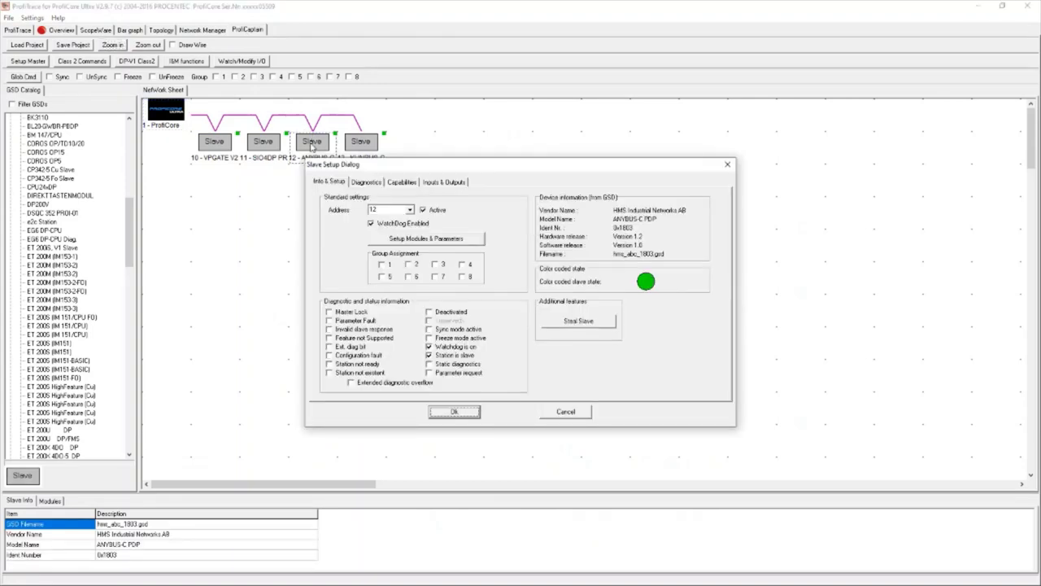
pyautogui.click(395, 241)
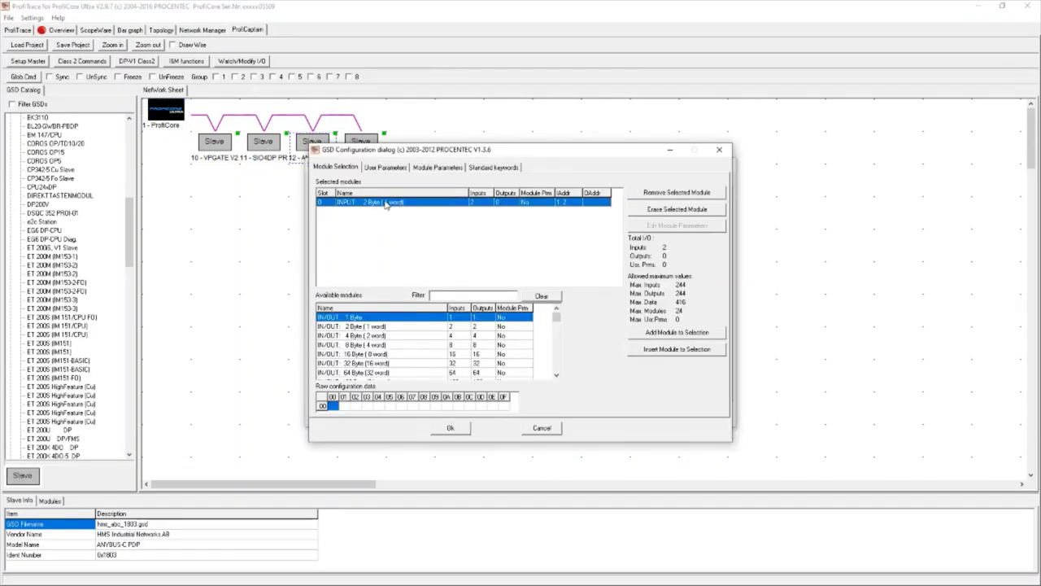
pyautogui.click(365, 337)
pyautogui.scroll(-2, 365, 337)
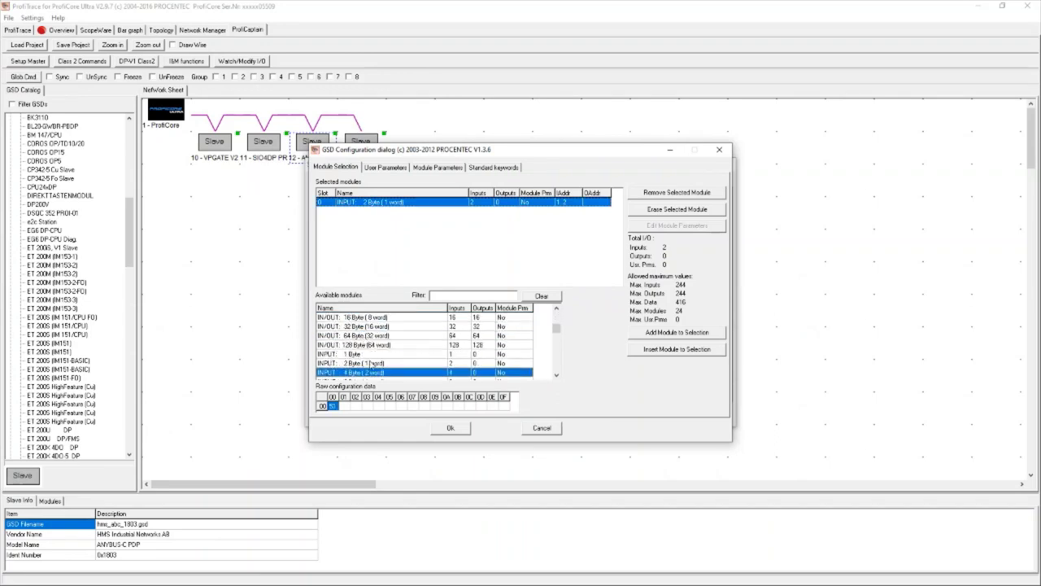
pyautogui.click(371, 363)
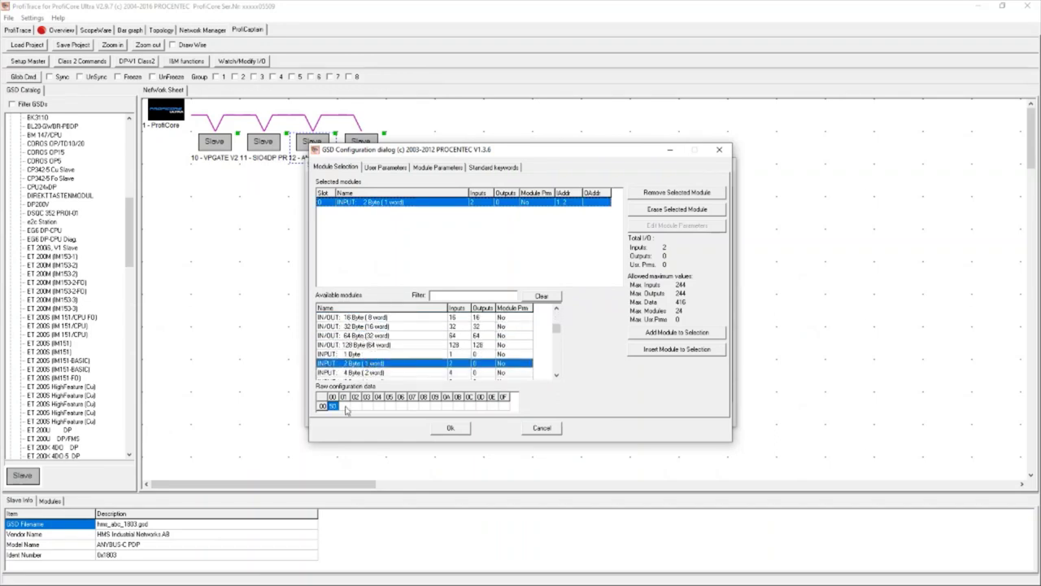
pyautogui.click(452, 429)
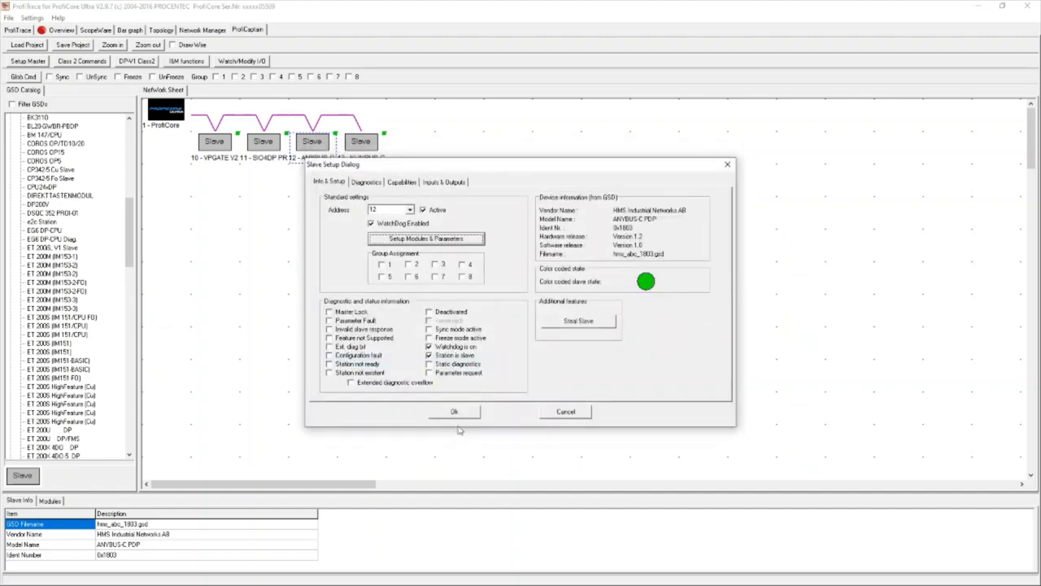
pyautogui.click(460, 411)
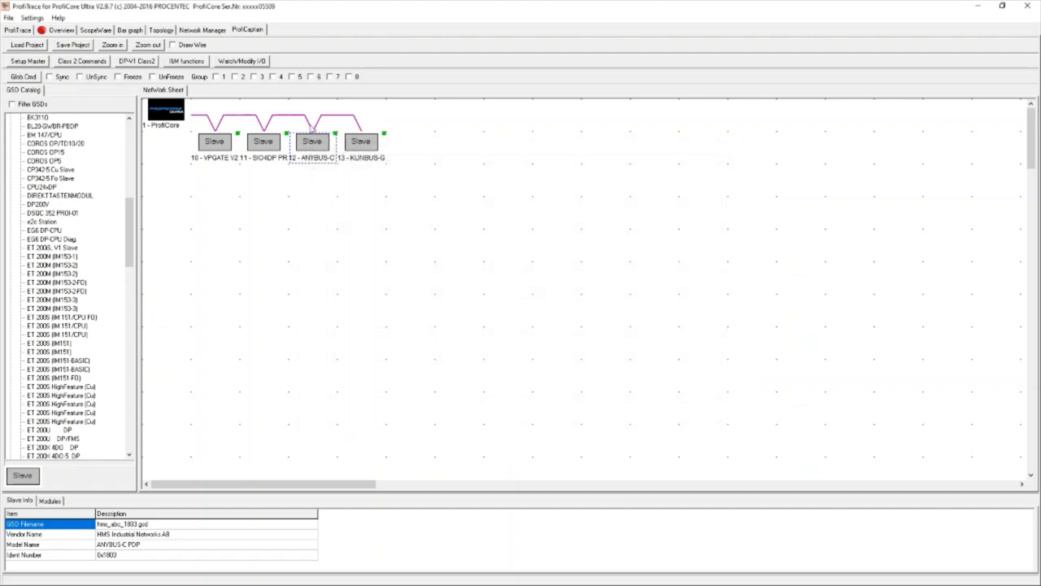
# Search down the message recording for station 12's next Get Diagnostics response and read its decoded status.
pyautogui.click(25, 31)
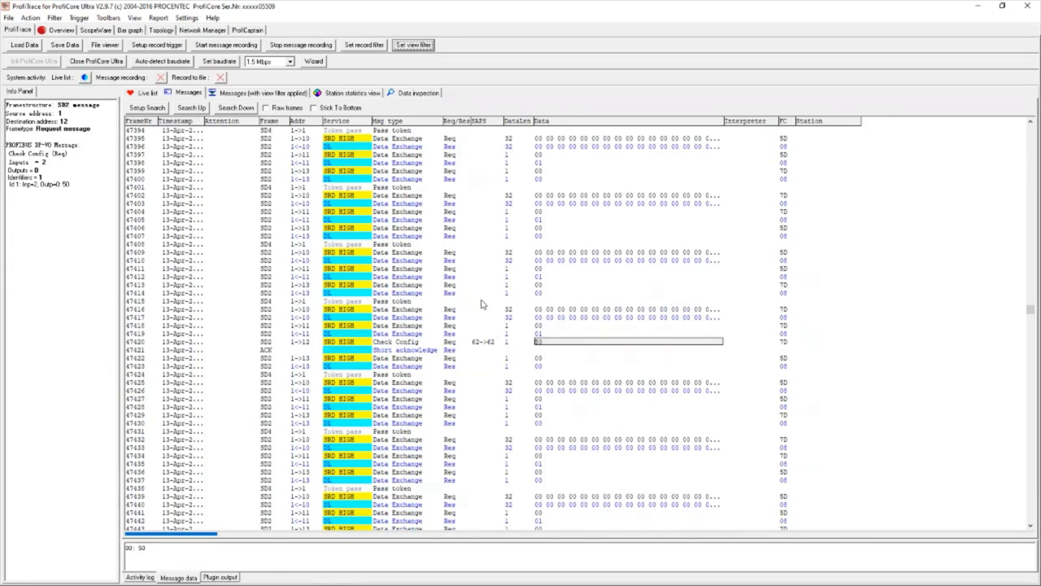
pyautogui.click(236, 108)
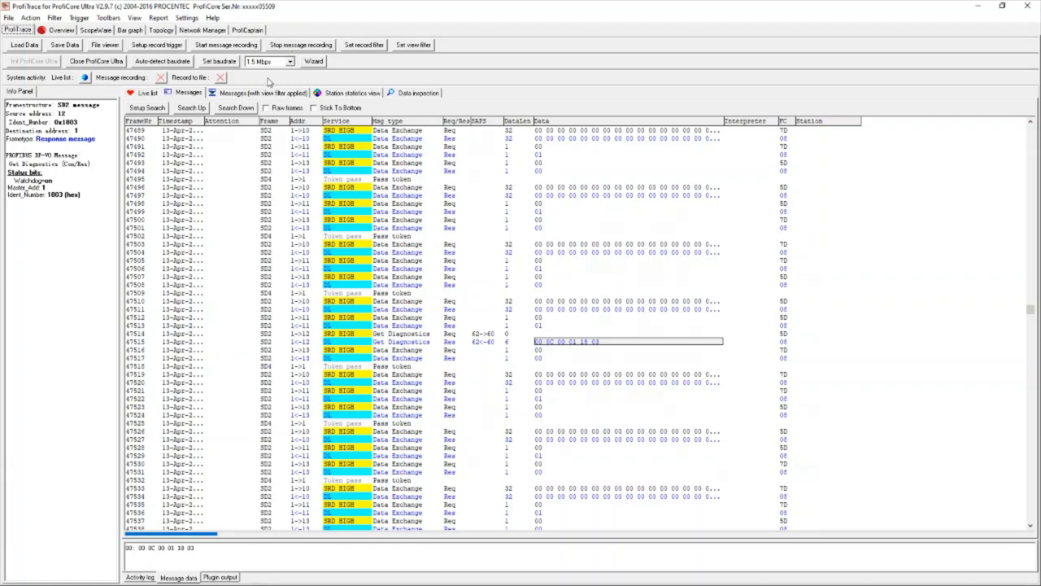
# Clear the recorded trace data by starting new, and show the Syncs statistic for all stations.
pyautogui.click(328, 94)
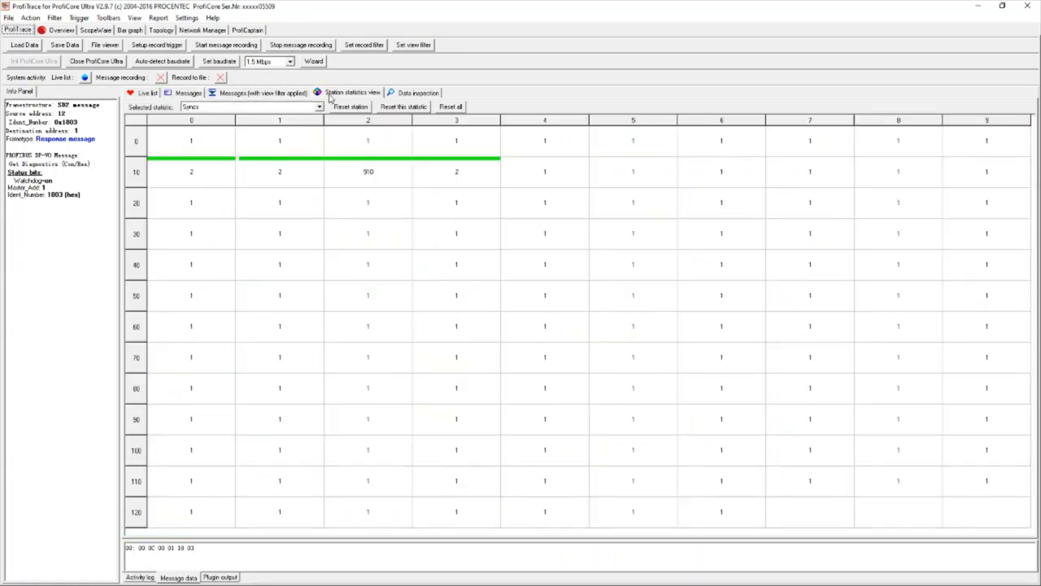
pyautogui.click(12, 18)
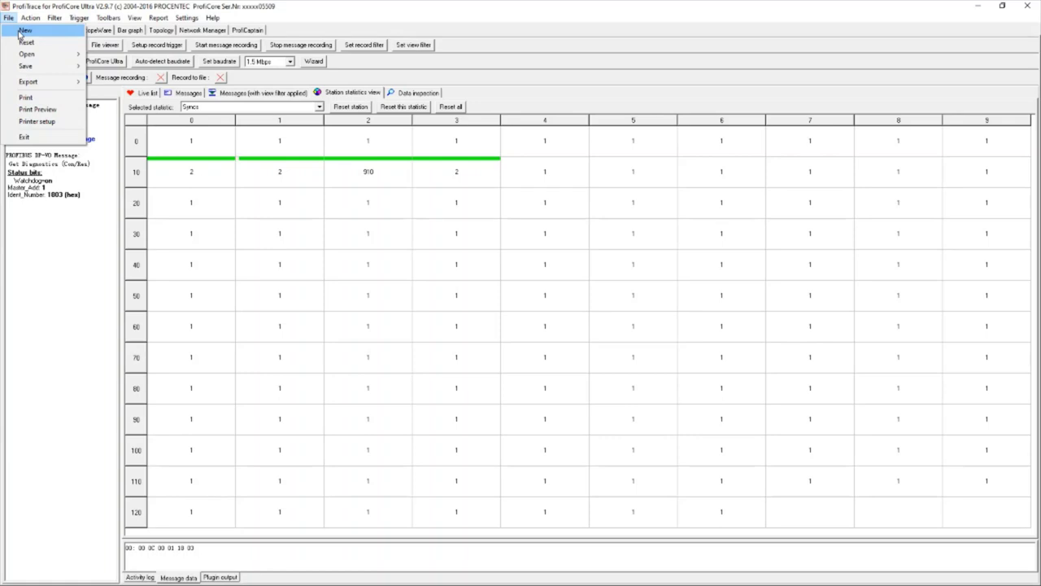
pyautogui.click(19, 33)
pyautogui.press('Return')
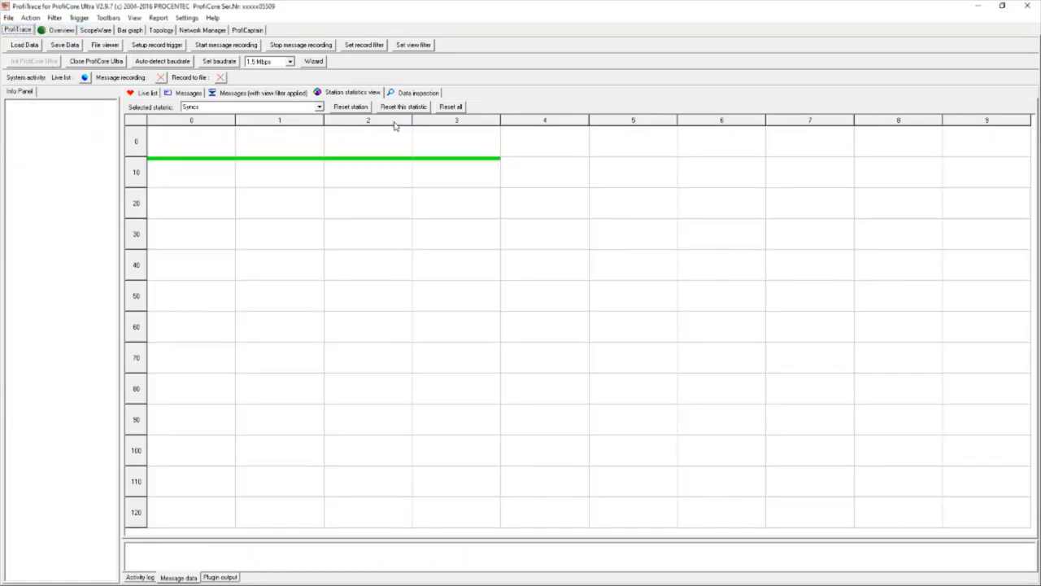
pyautogui.click(320, 106)
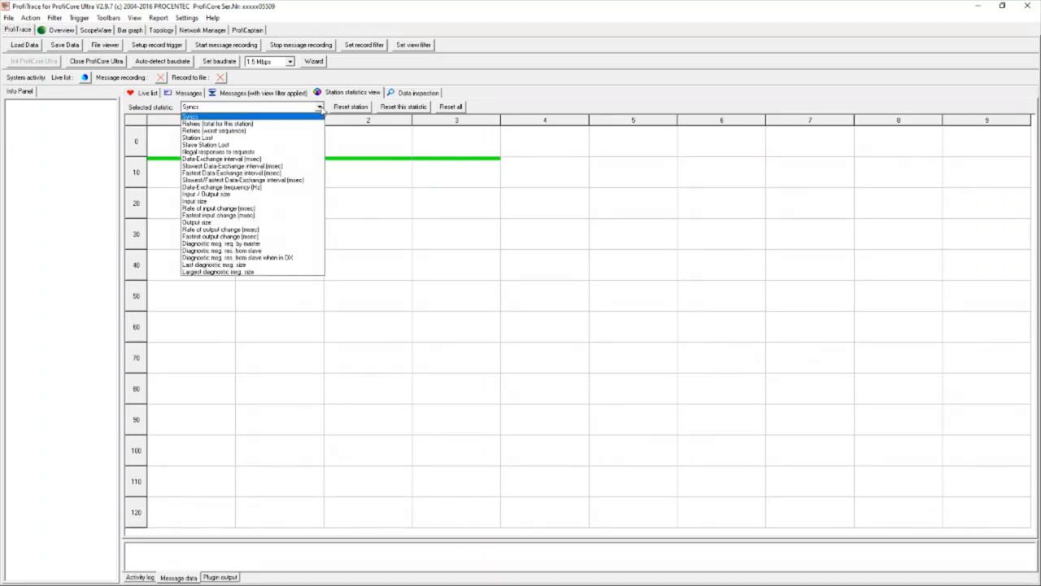
pyautogui.click(302, 118)
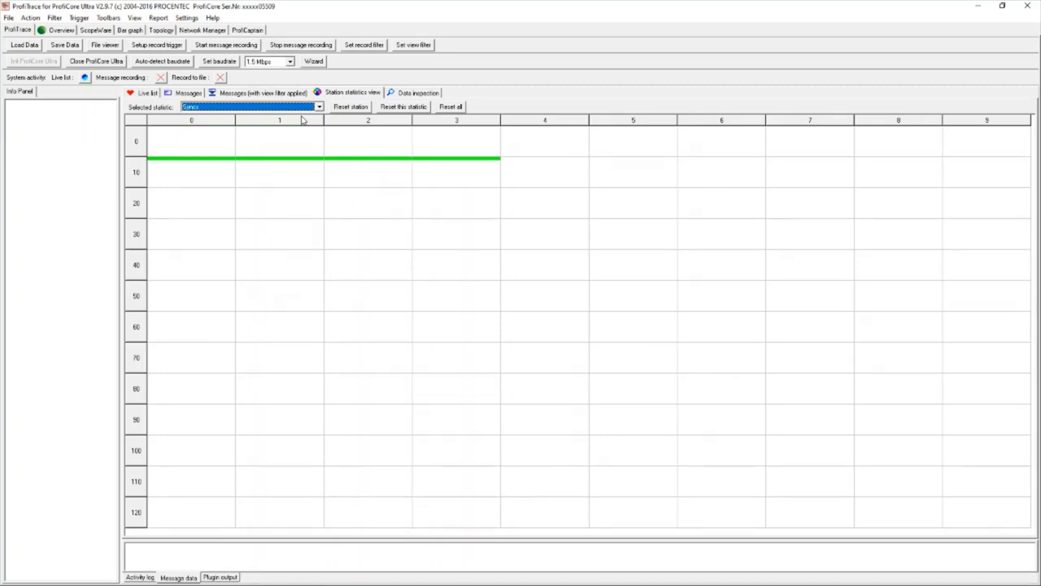
# Add an ET 200M (IM153-2) slave to the ProfiCaptain network sheet and set its address to 15.
pyautogui.click(246, 30)
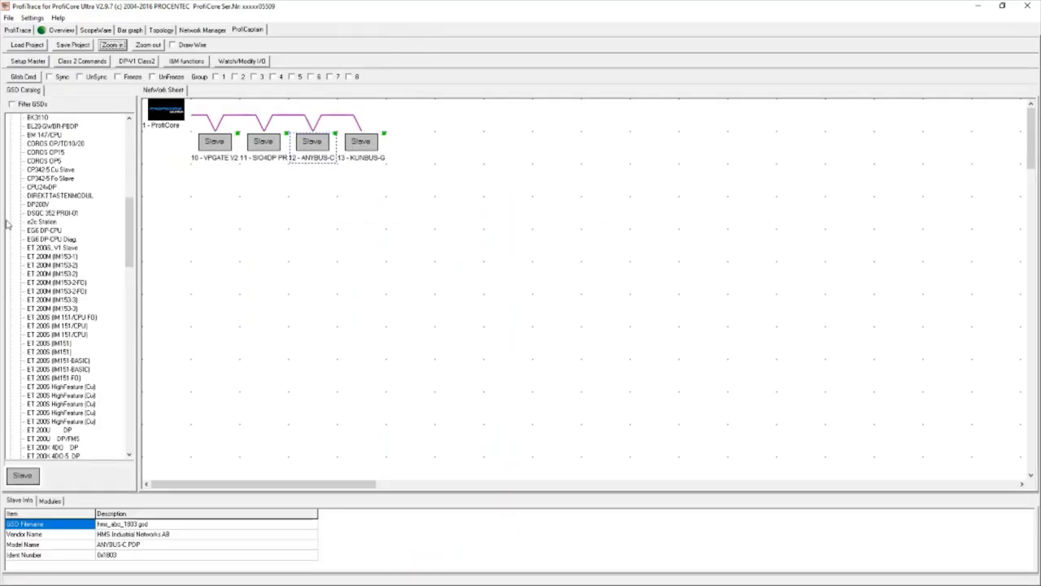
pyautogui.click(53, 257)
pyautogui.moveTo(51, 275); pyautogui.dragTo(272, 230)
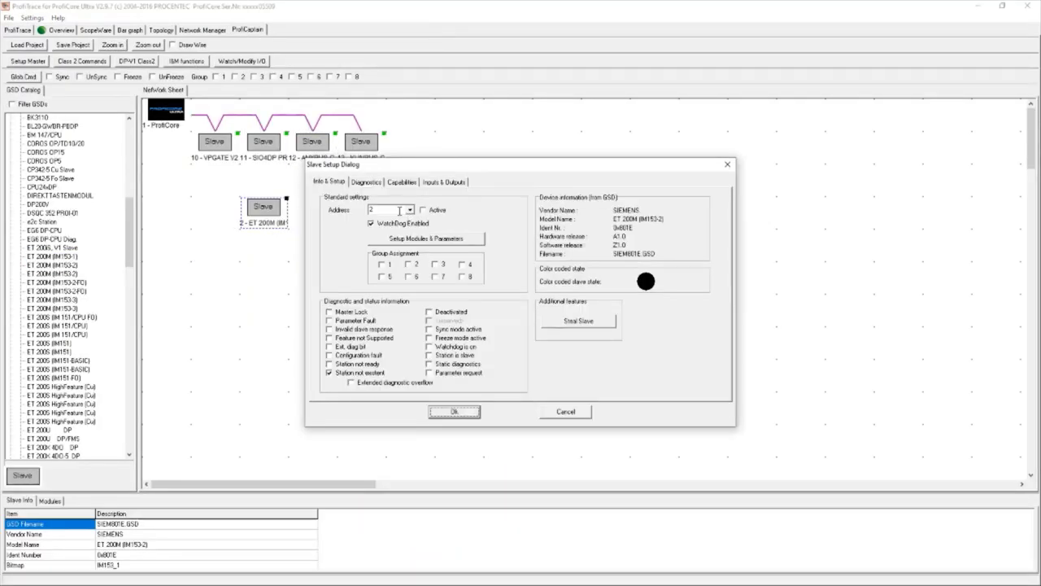
pyautogui.doubleClick(405, 211)
pyautogui.write('15')
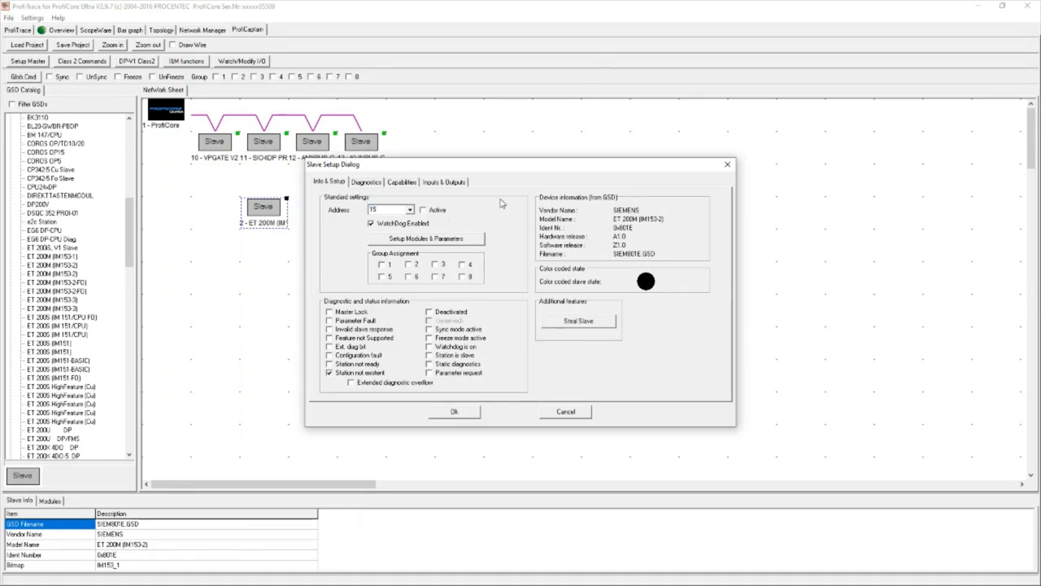
# Choose the 6ES7 321-1BH01-0AA0 16DE module for the ET 200M slave, set the slave active and apply its setup.
pyautogui.click(455, 238)
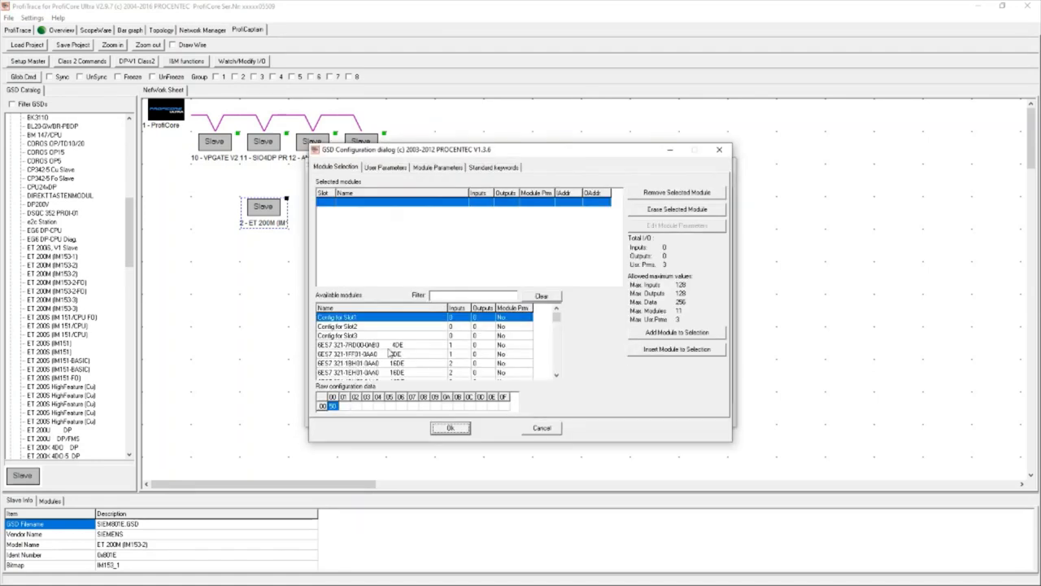
pyautogui.doubleClick(389, 363)
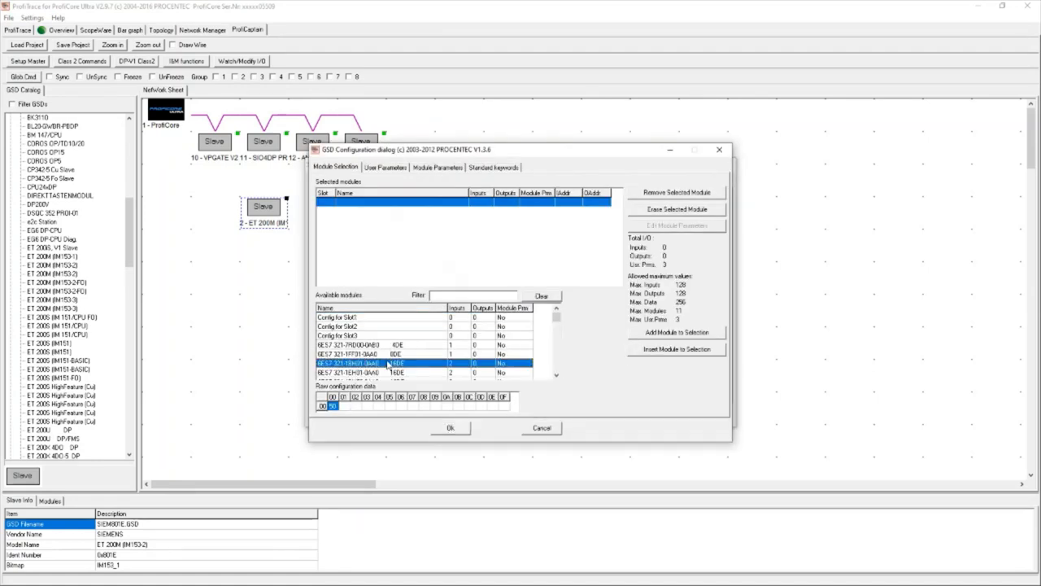
pyautogui.click(450, 427)
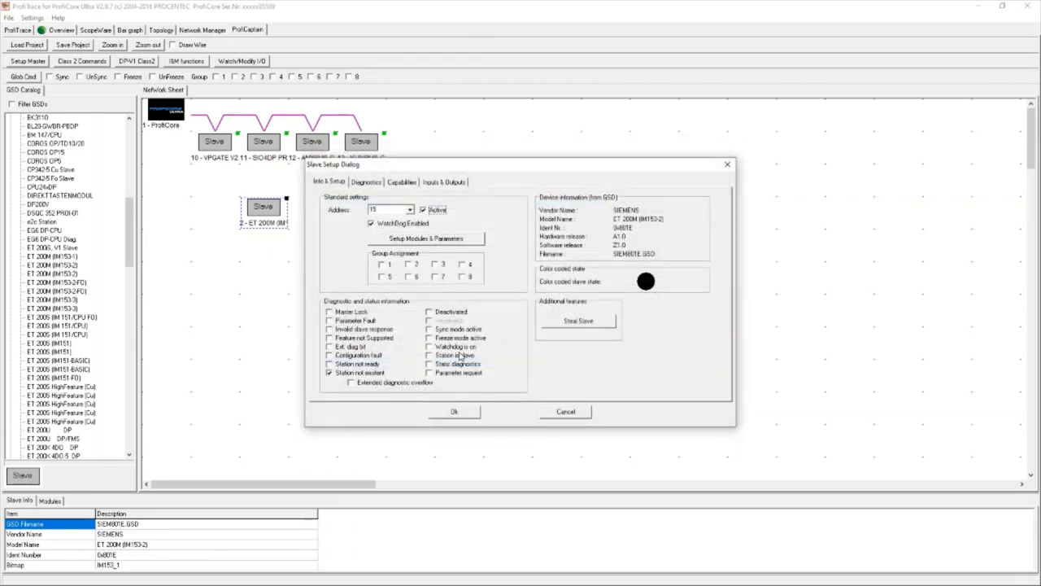
pyautogui.click(453, 413)
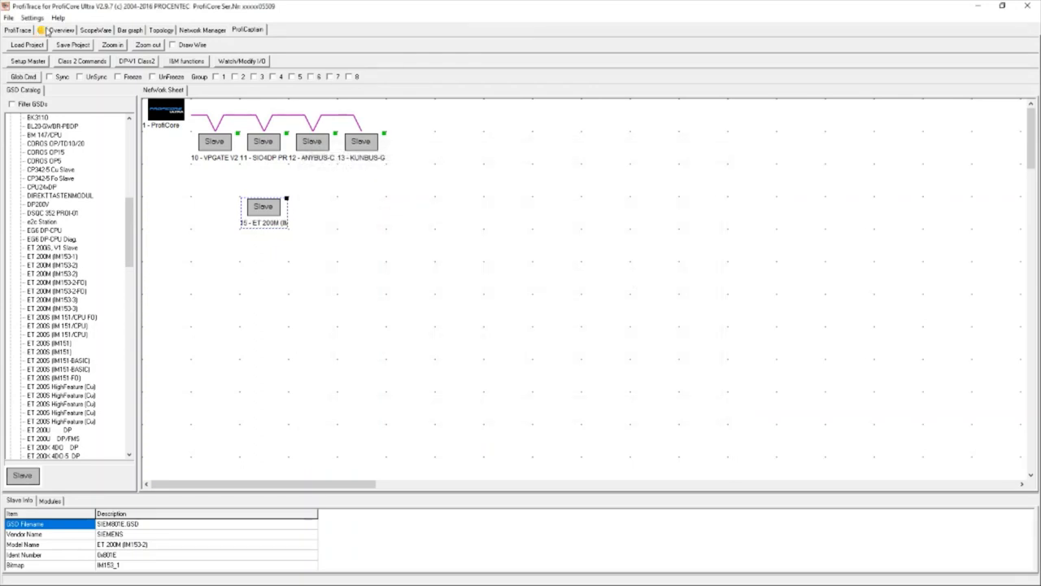
# Examine the Syncs statistic in ProfiTrace for stations 15 and 12.
pyautogui.click(17, 32)
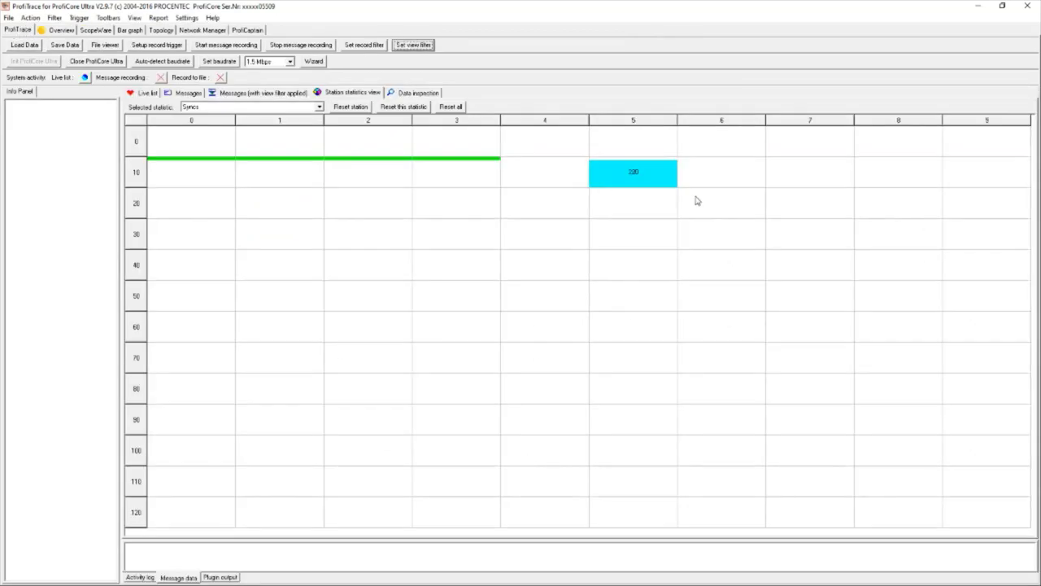
pyautogui.click(641, 185)
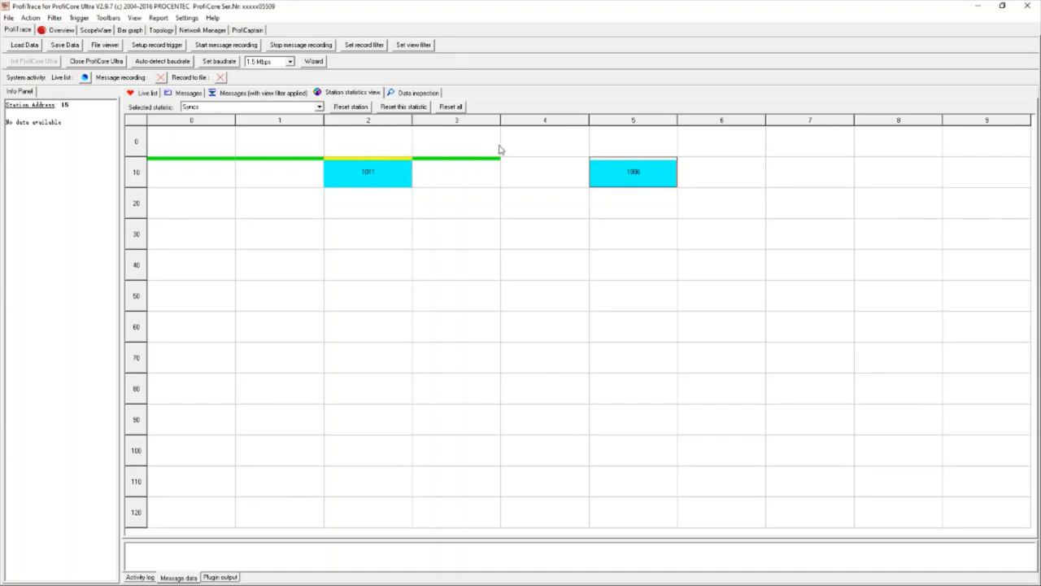
pyautogui.click(383, 180)
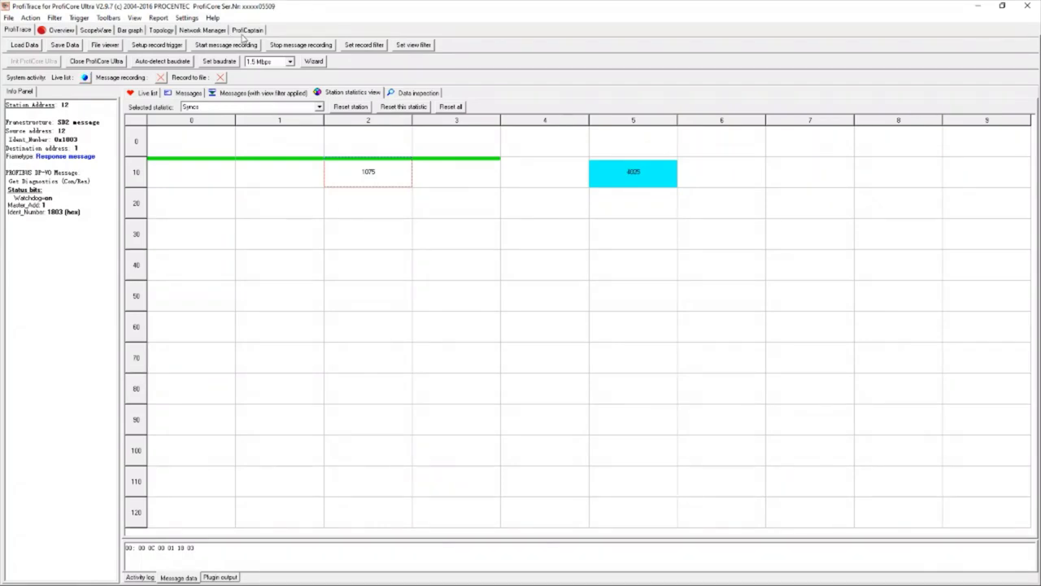
# Delete the ET 200M slave at address 15 from the ProfiCaptain network.
pyautogui.click(246, 30)
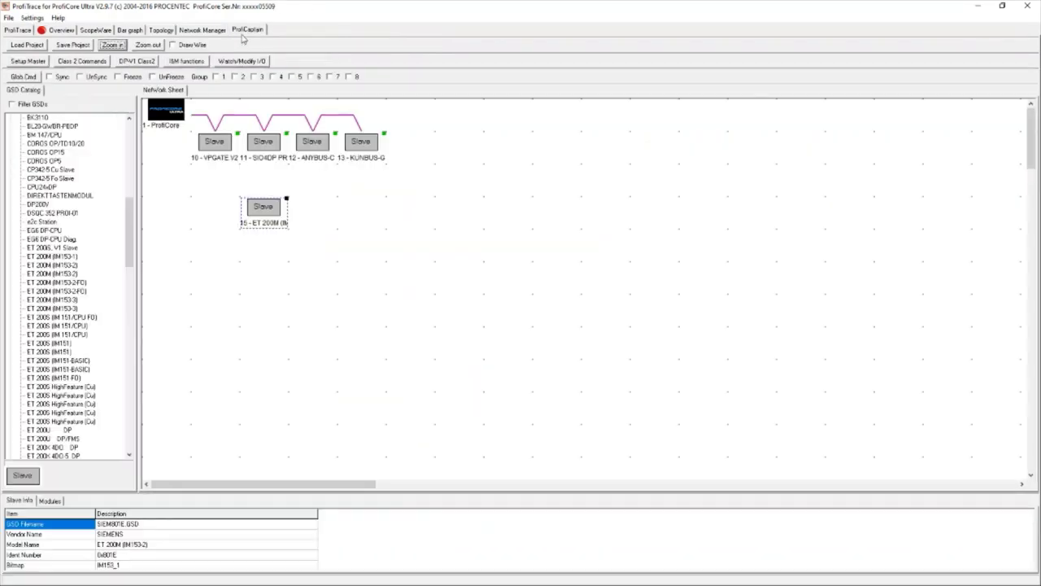
pyautogui.press('Delete')
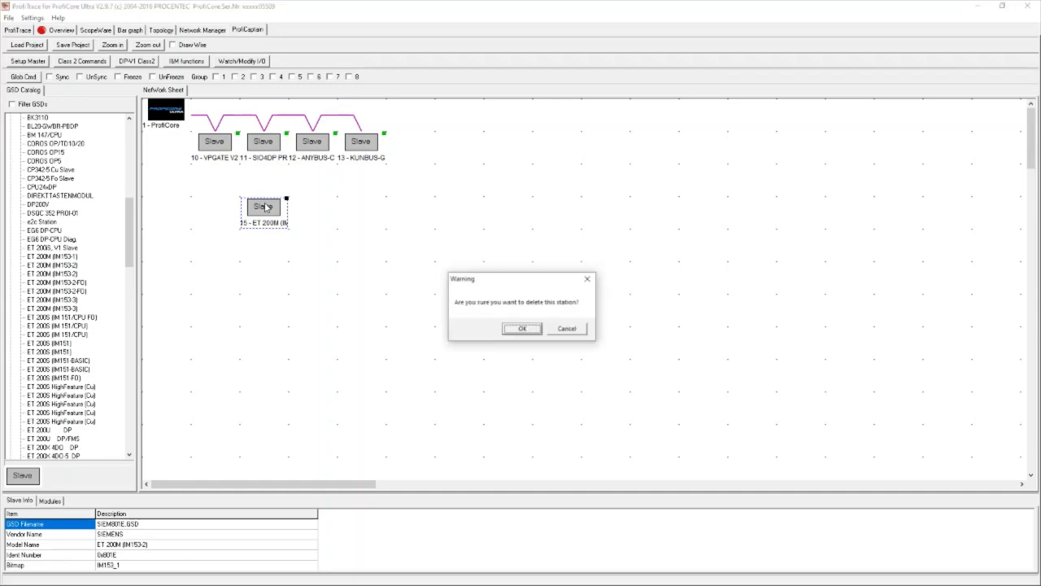
pyautogui.press('Return')
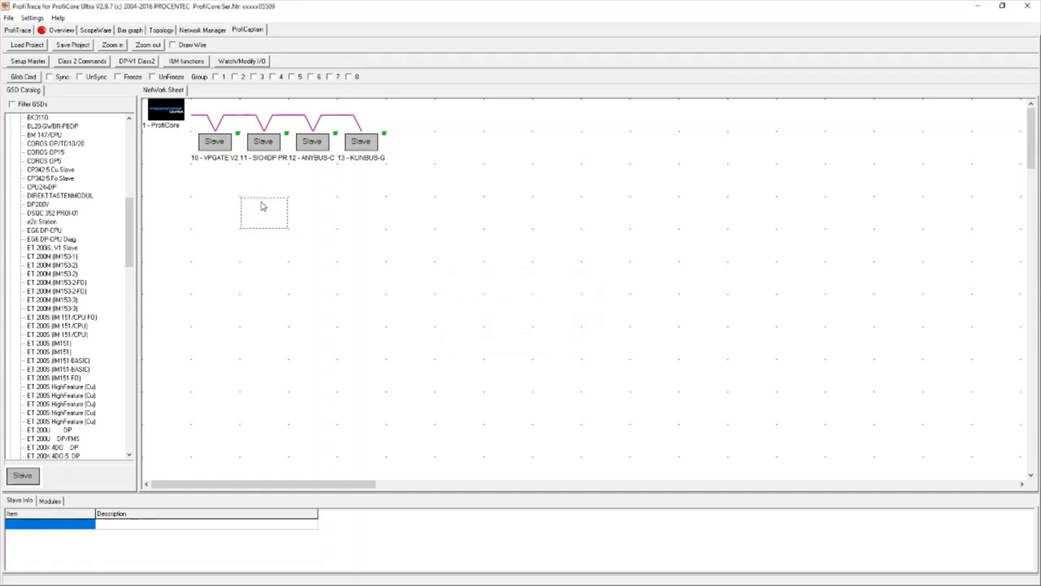
# Reset the Syncs statistic in ProfiTrace's station statistics.
pyautogui.click(29, 30)
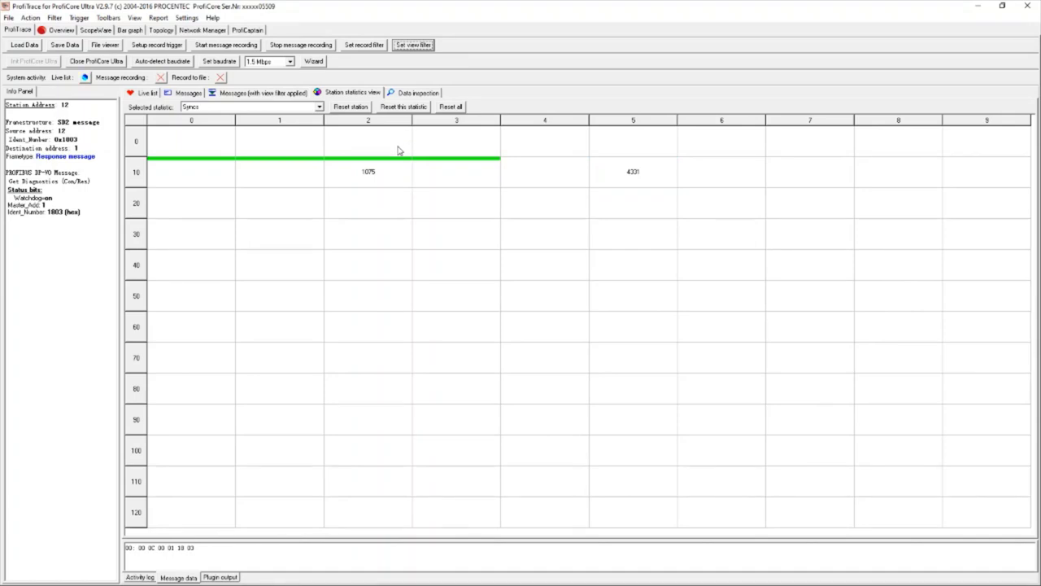
pyautogui.click(392, 171)
pyautogui.click(387, 109)
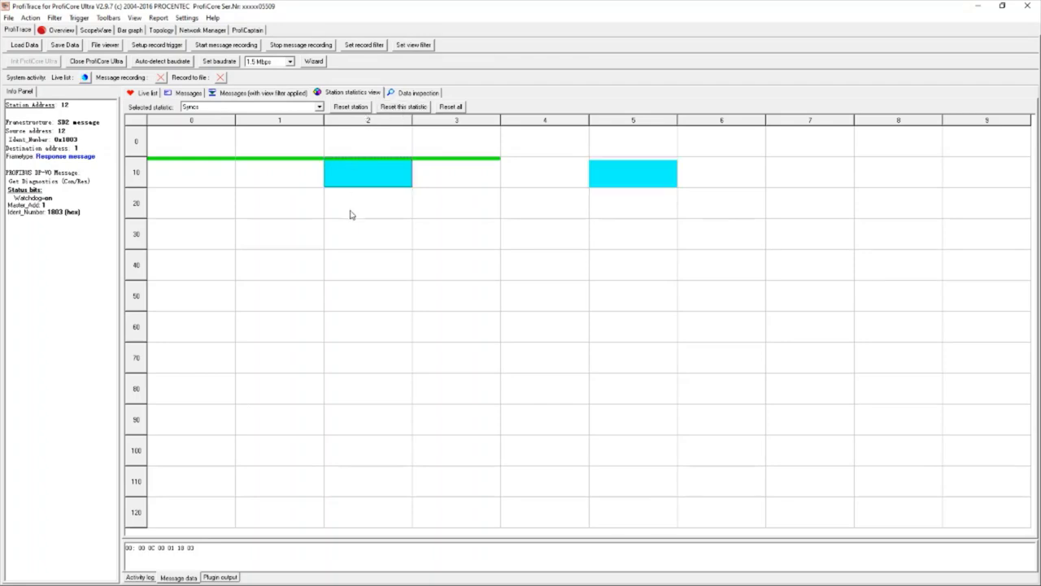
# Review the station statistics for Retries (total for this station), Station Lost and Illegal responses to requests.
pyautogui.click(319, 107)
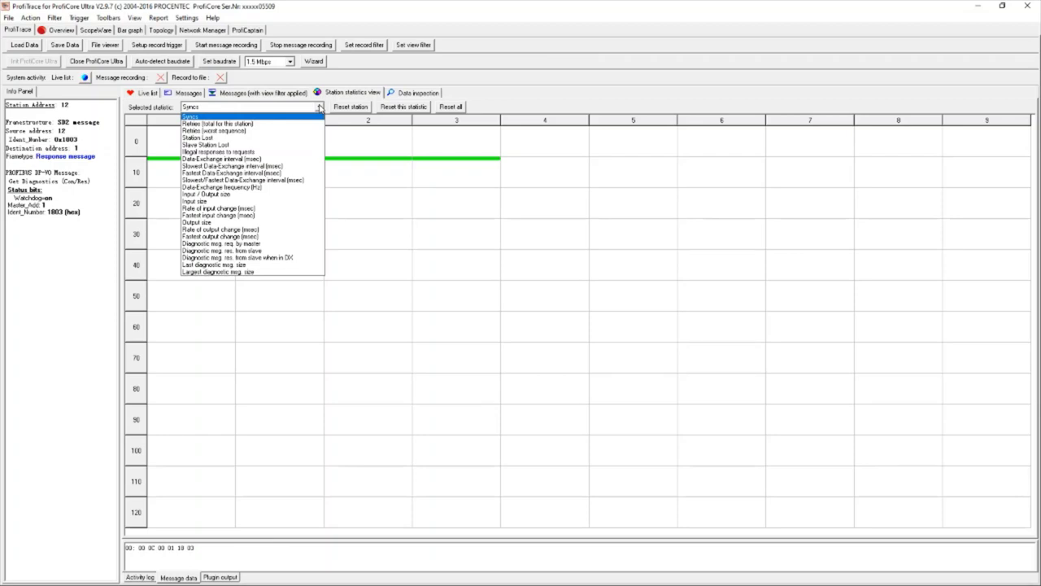
pyautogui.click(286, 123)
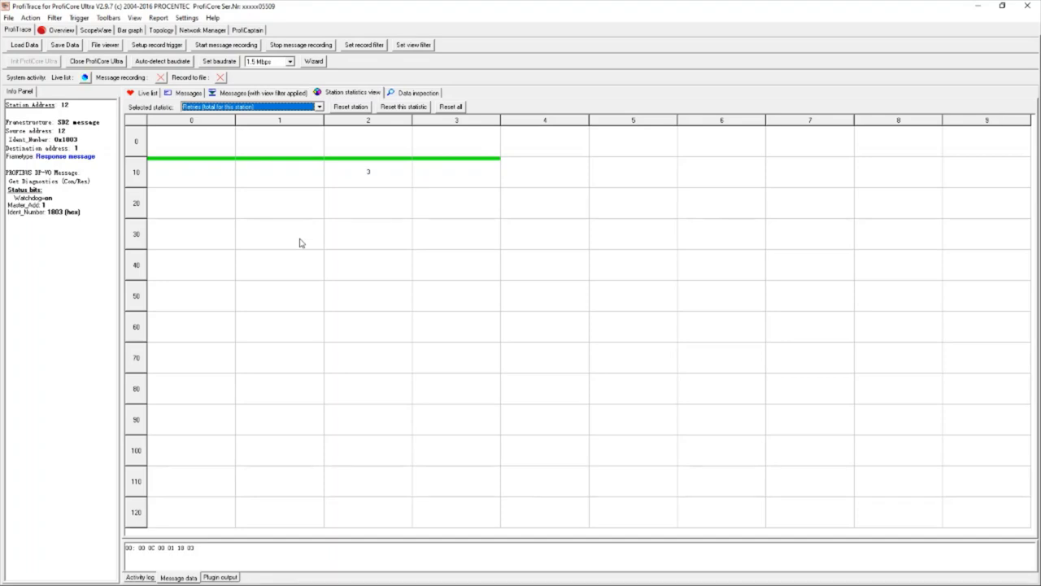
pyautogui.click(319, 109)
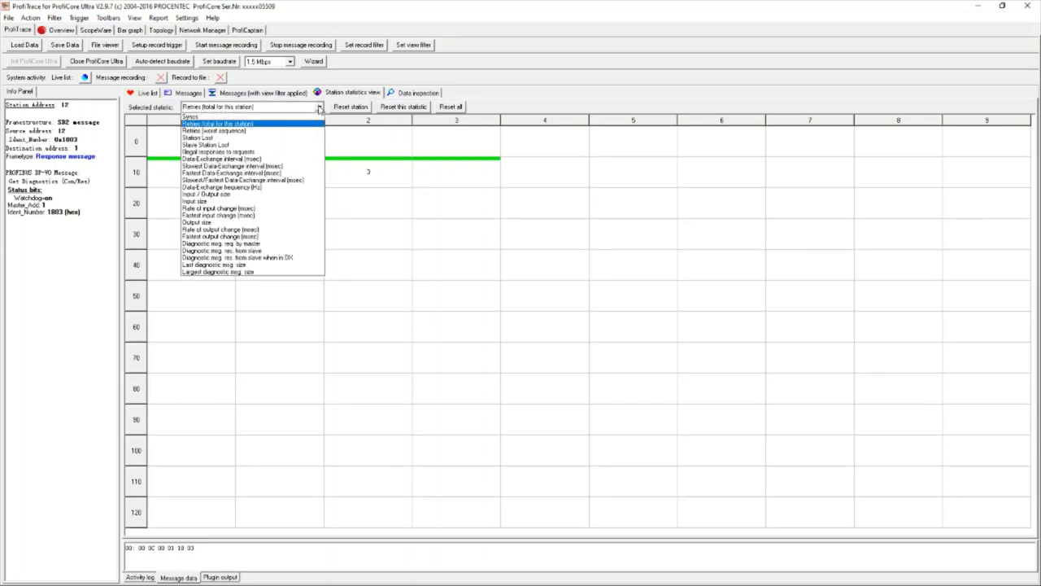
pyautogui.click(295, 140)
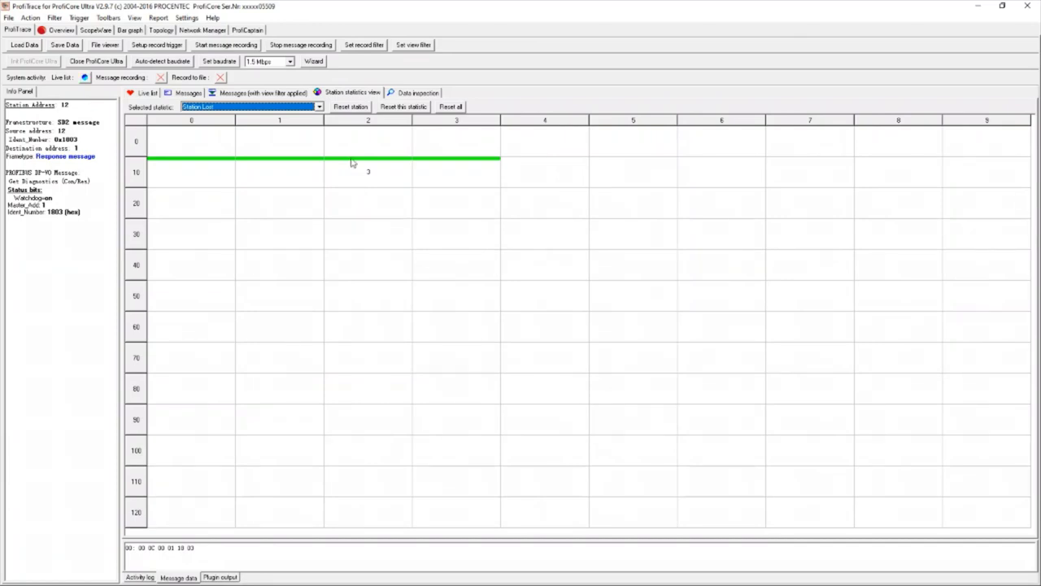
pyautogui.click(320, 108)
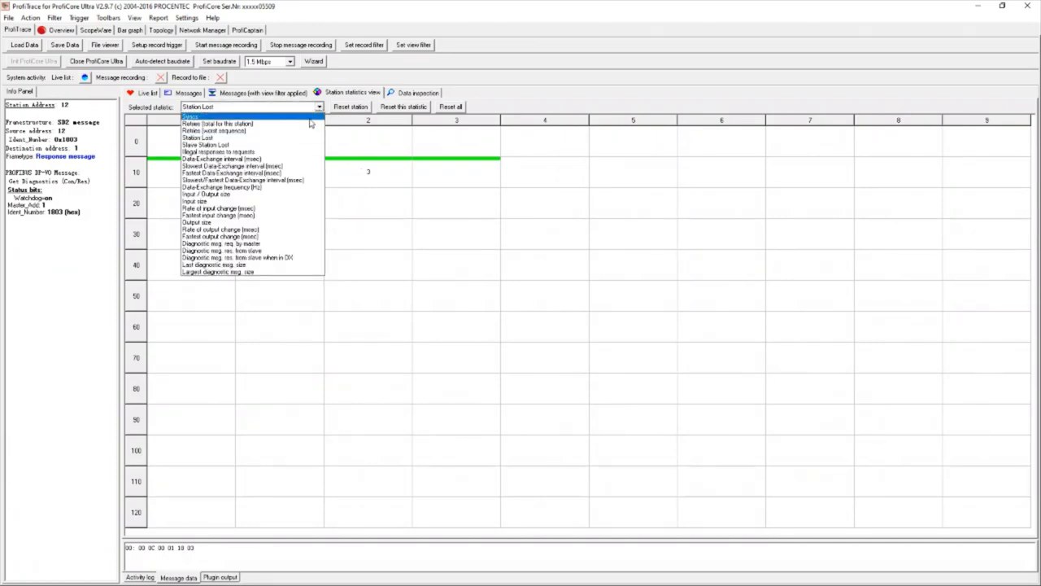
pyautogui.click(297, 152)
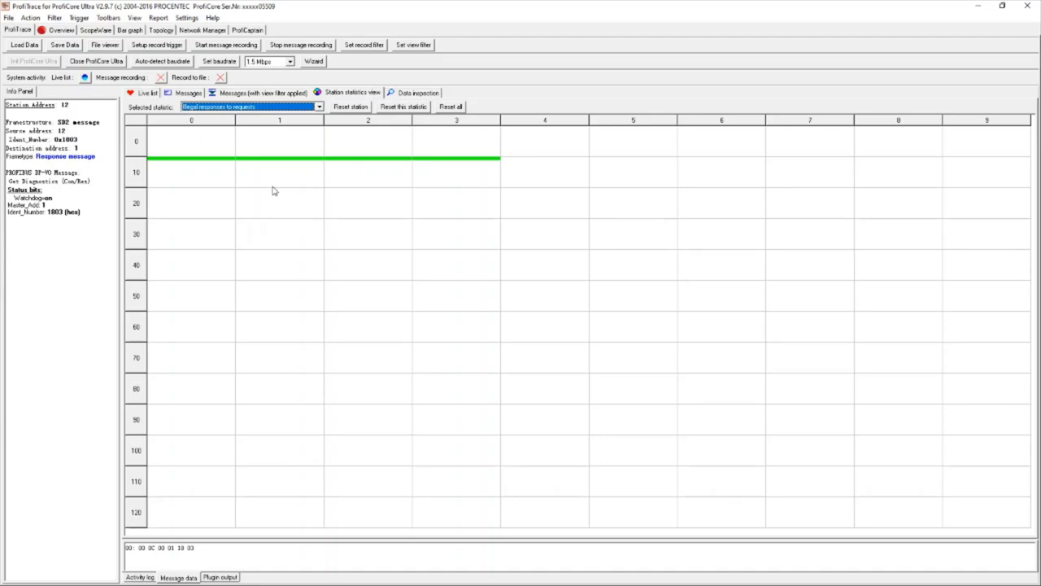
# Show the Input / Output size statistic and check the sizes for stations 10, 11, 12 and 13.
pyautogui.click(319, 107)
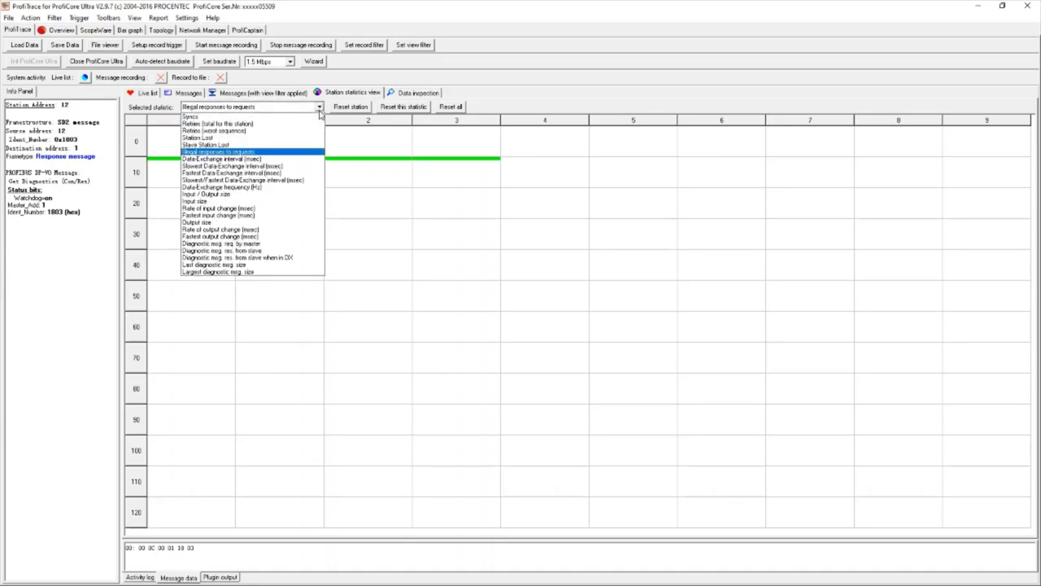
pyautogui.click(271, 194)
pyautogui.click(194, 185)
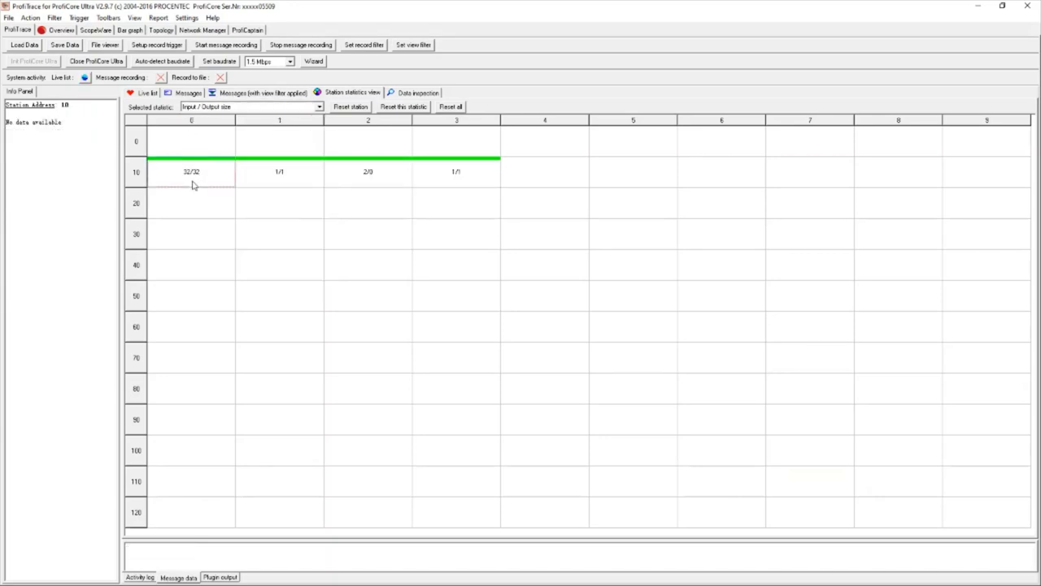
pyautogui.click(257, 183)
pyautogui.click(371, 180)
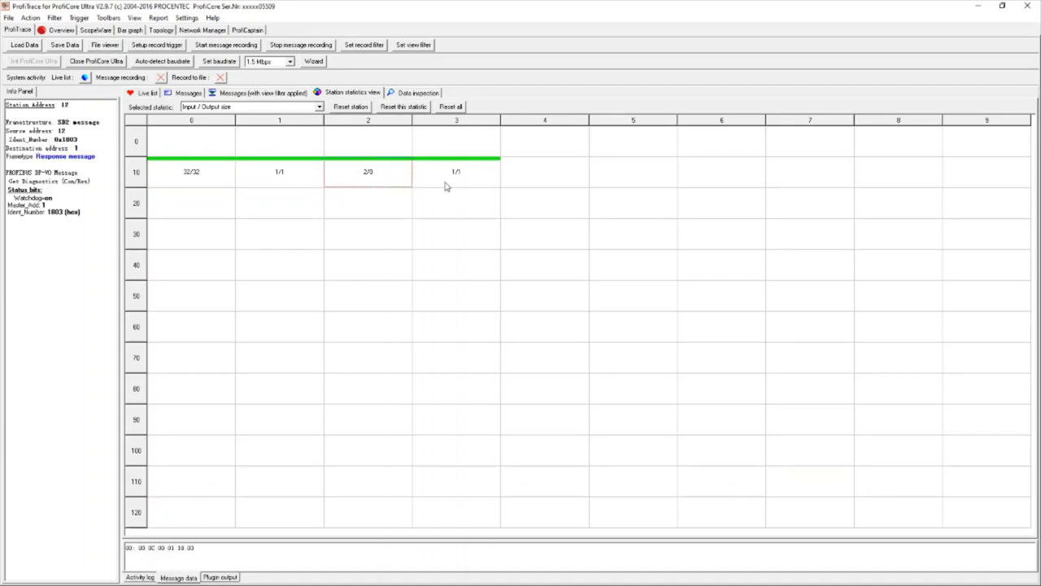
pyautogui.click(211, 182)
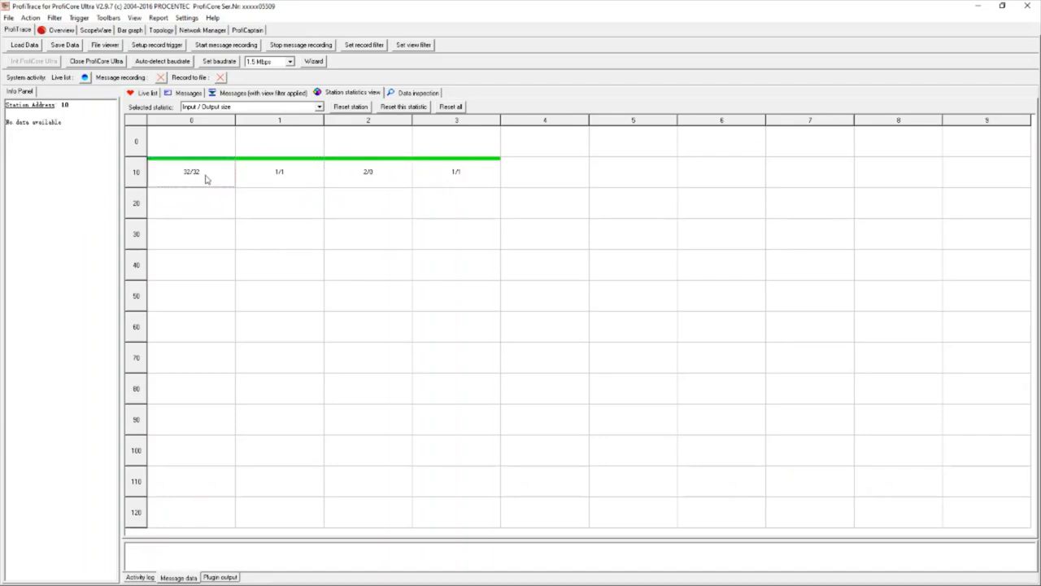
pyautogui.click(288, 182)
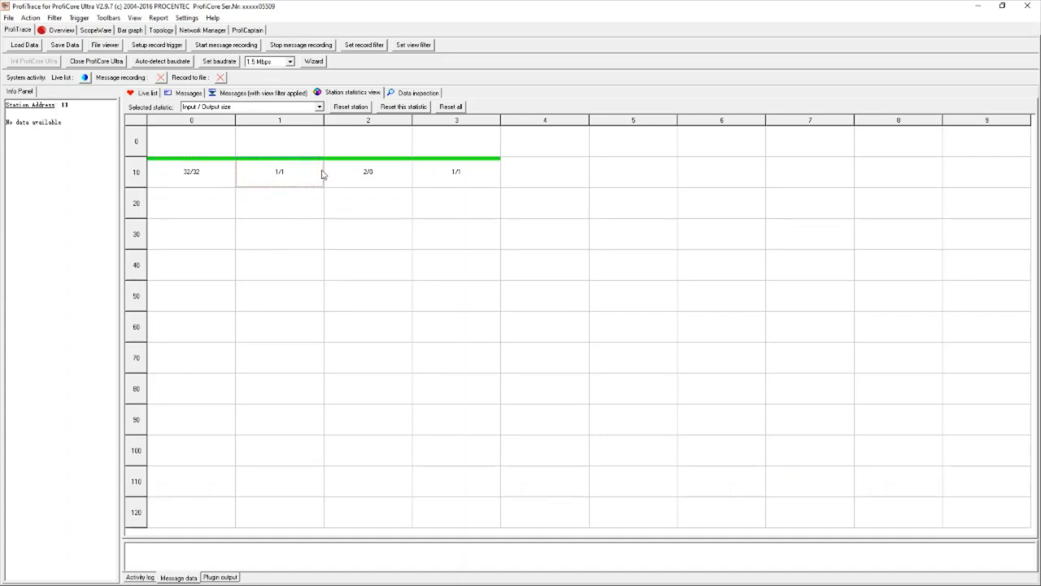
pyautogui.click(353, 175)
pyautogui.click(437, 185)
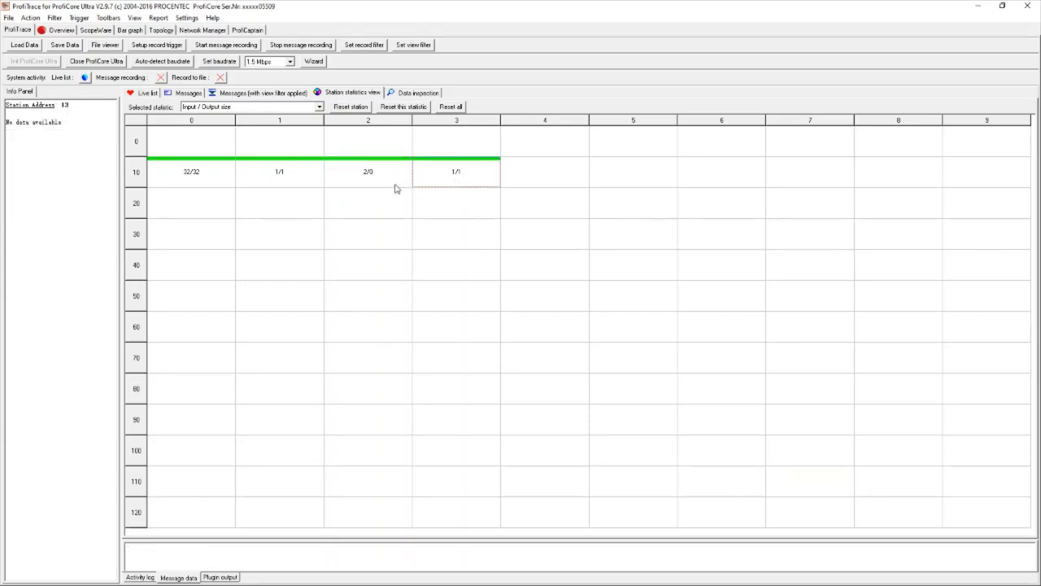
# Show the Slowest/Fastest Data-Exchange interval (msec) statistic and check the values for station 12.
pyautogui.click(319, 107)
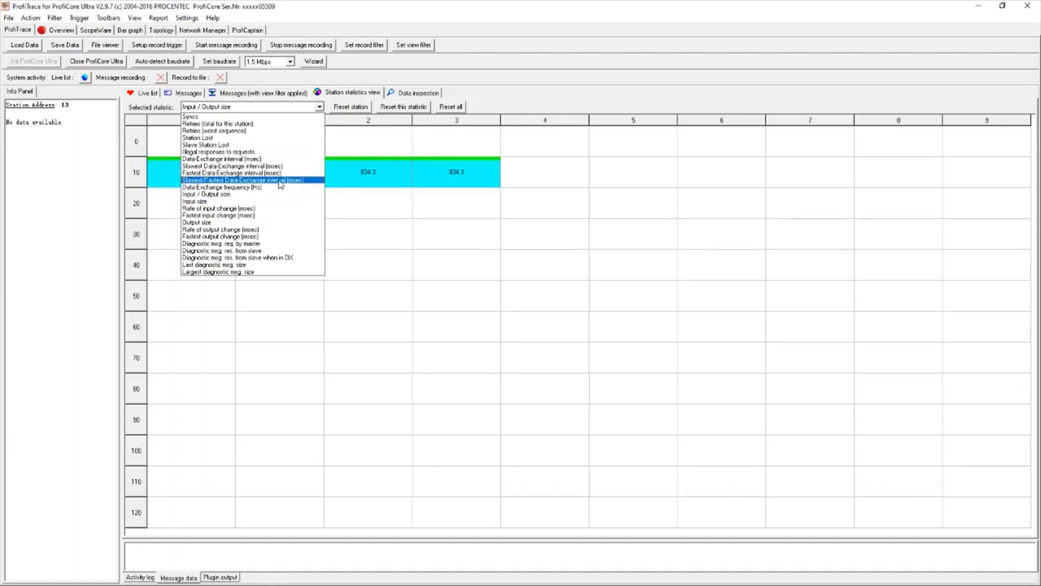
pyautogui.click(279, 179)
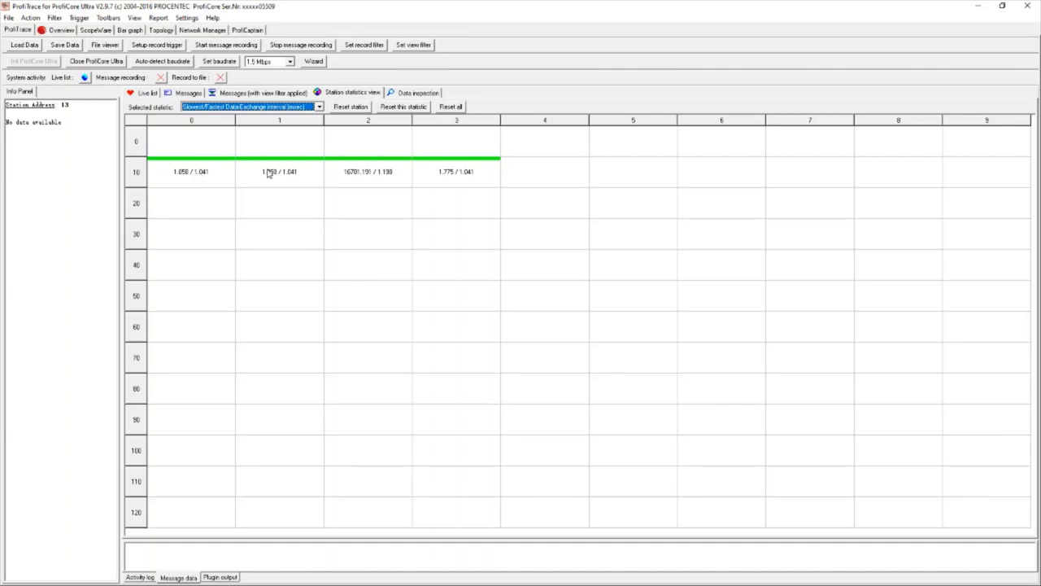
pyautogui.click(377, 184)
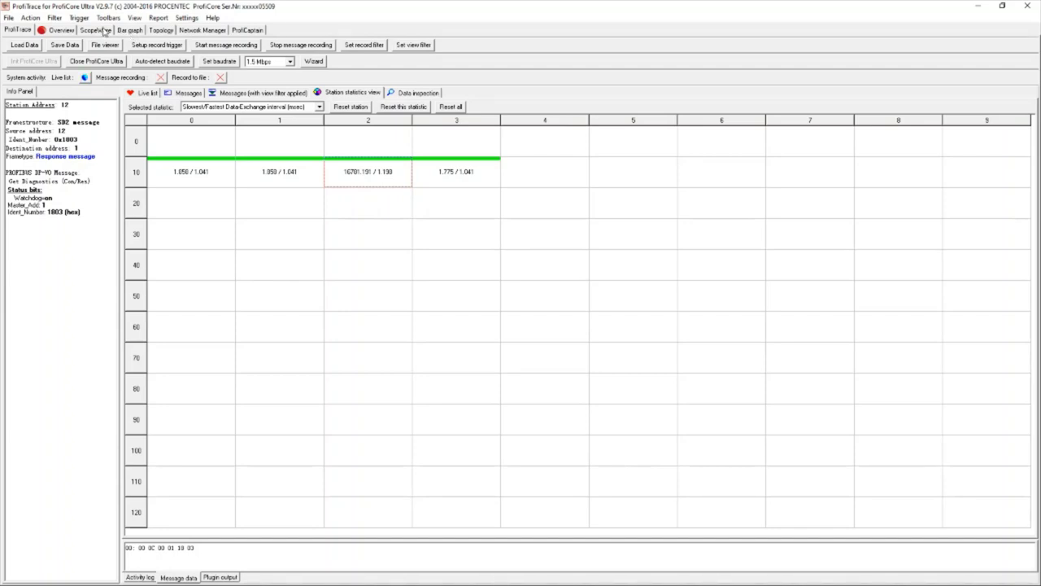
# Open the network overview and review the slave lost, repeats and syncs entries in the Network Condition Indicator Details.
pyautogui.click(58, 31)
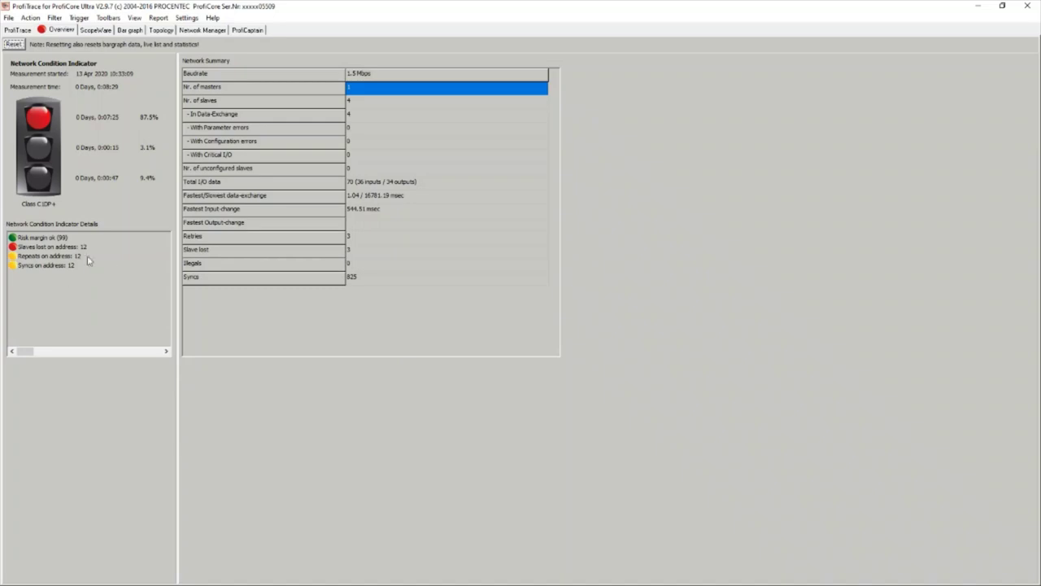
pyautogui.click(26, 259)
pyautogui.click(31, 267)
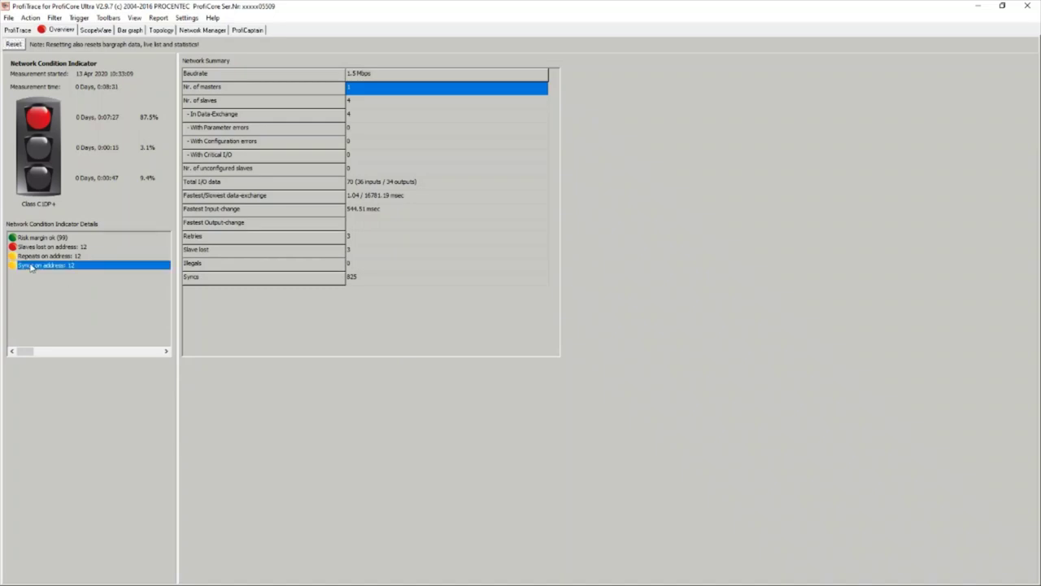
pyautogui.click(32, 248)
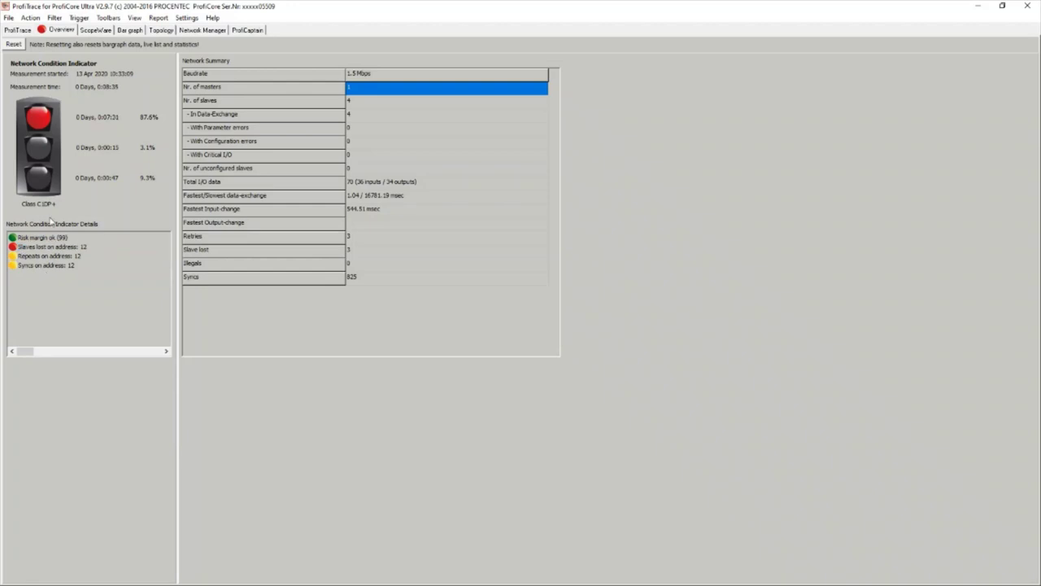
# Start a new measurement, confirming that all current information is cleared.
pyautogui.click(8, 17)
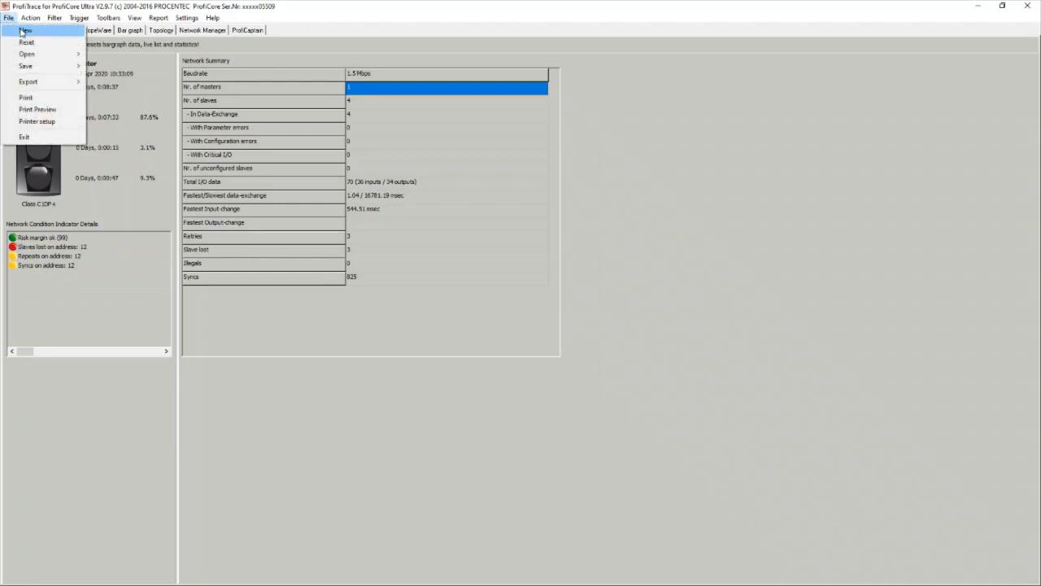
pyautogui.click(24, 31)
pyautogui.click(516, 330)
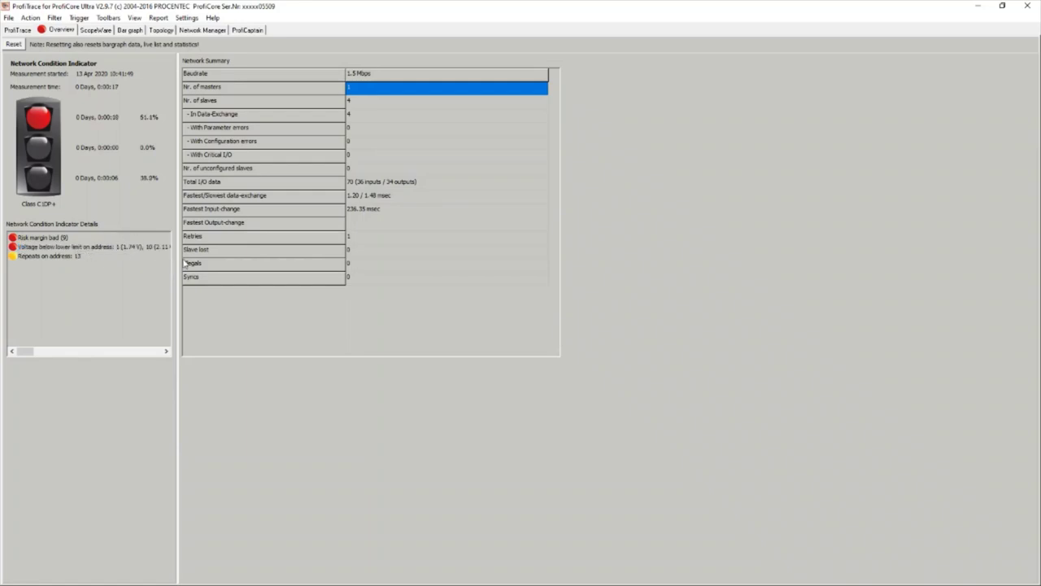
# Widen the Network Condition Indicator Details pane and examine the risk margin and lower voltage limit entries.
pyautogui.moveTo(177, 258); pyautogui.dragTo(285, 258)
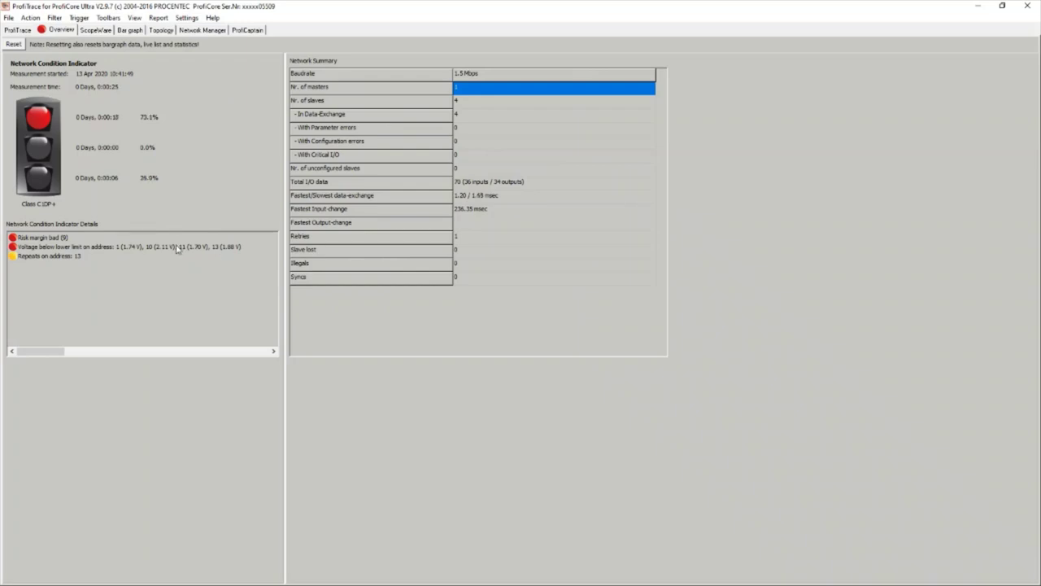
pyautogui.click(52, 238)
pyautogui.click(43, 237)
pyautogui.click(45, 247)
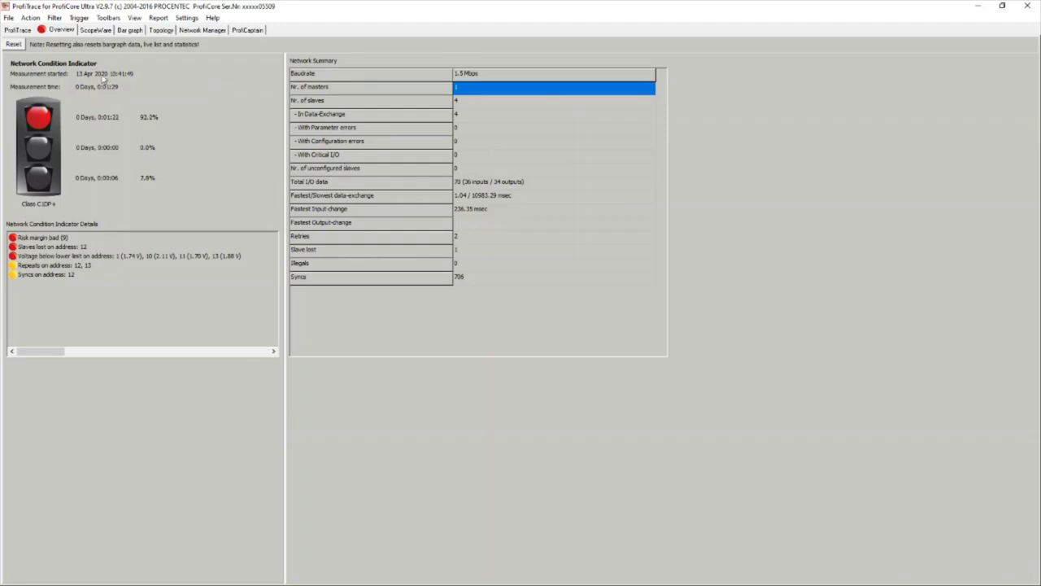
# Clear all current information again to restart the network measurement.
pyautogui.click(9, 18)
pyautogui.click(16, 30)
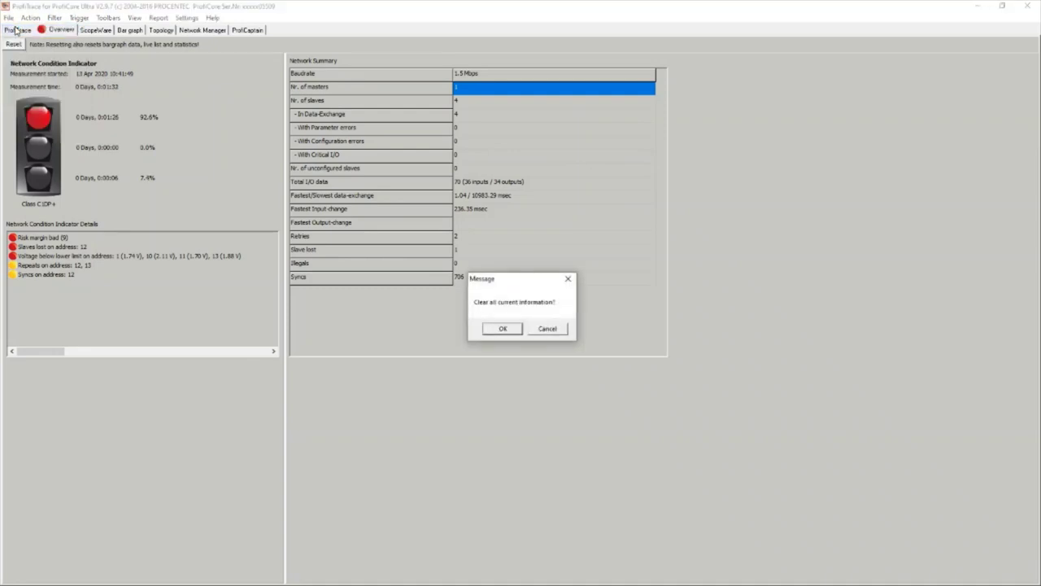
pyautogui.press('Return')
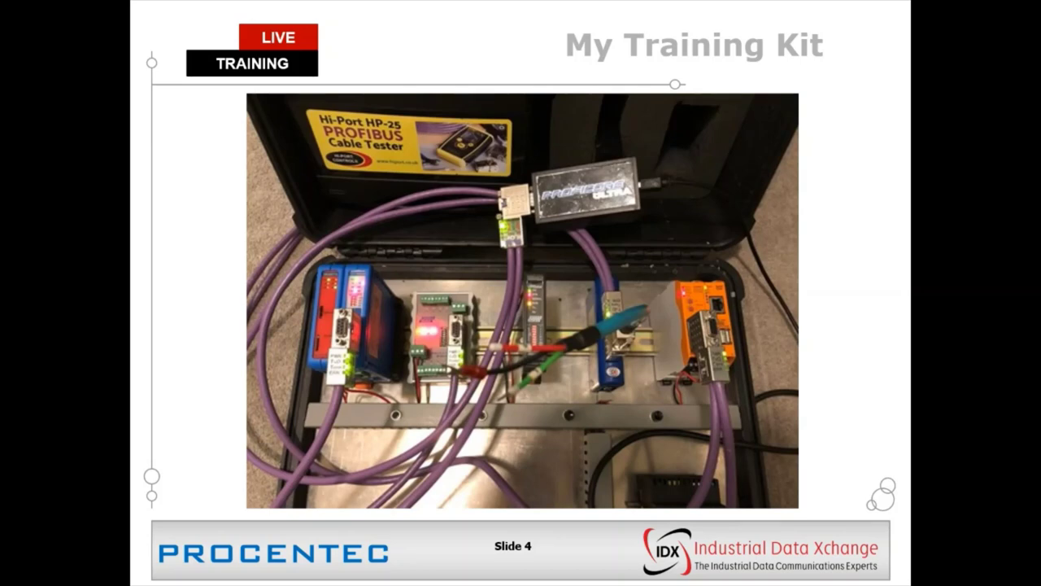
pyautogui.press('Right')
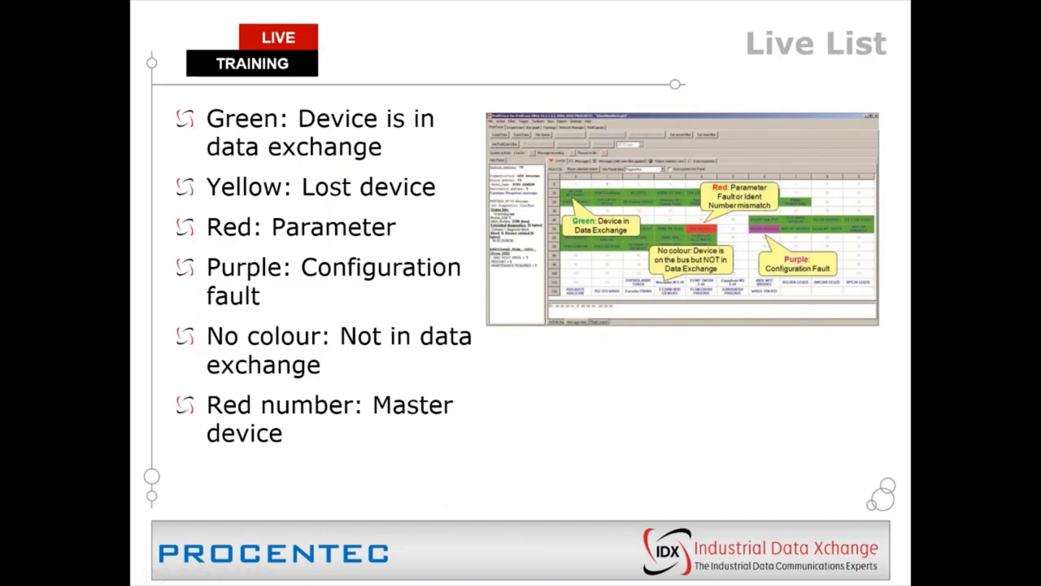
pyautogui.click(277, 417)
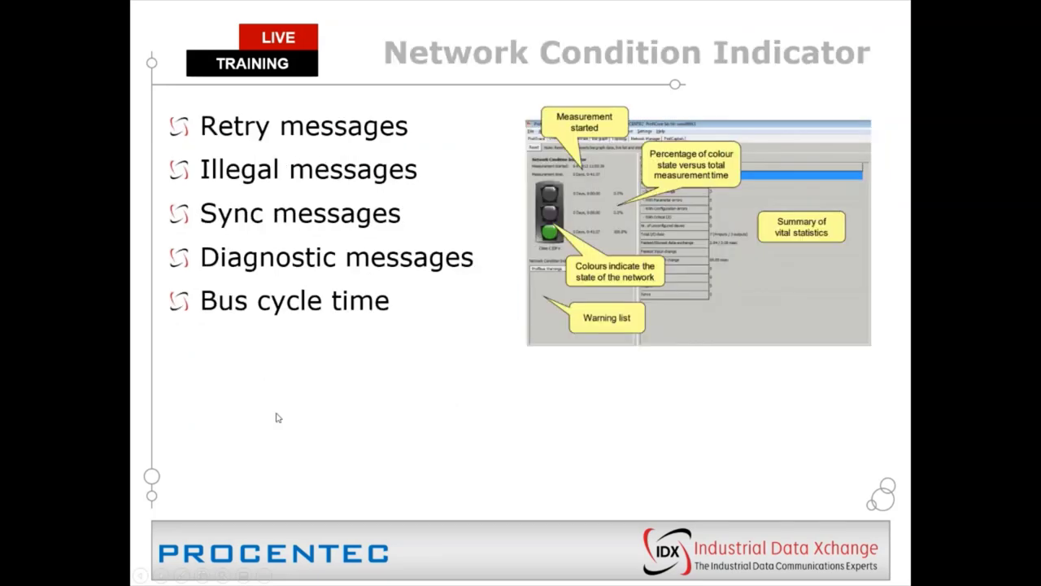
pyautogui.press('Left')
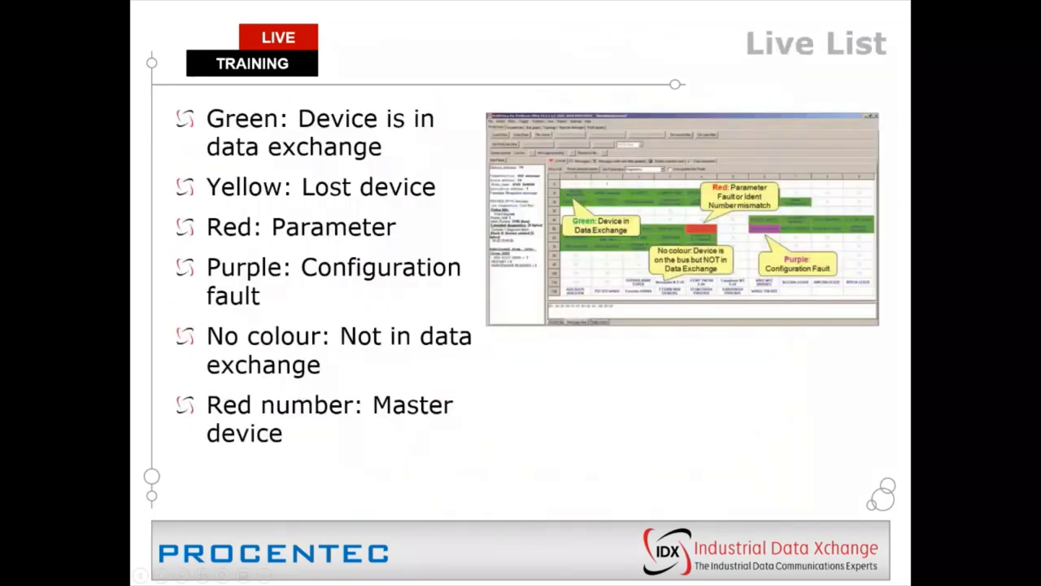
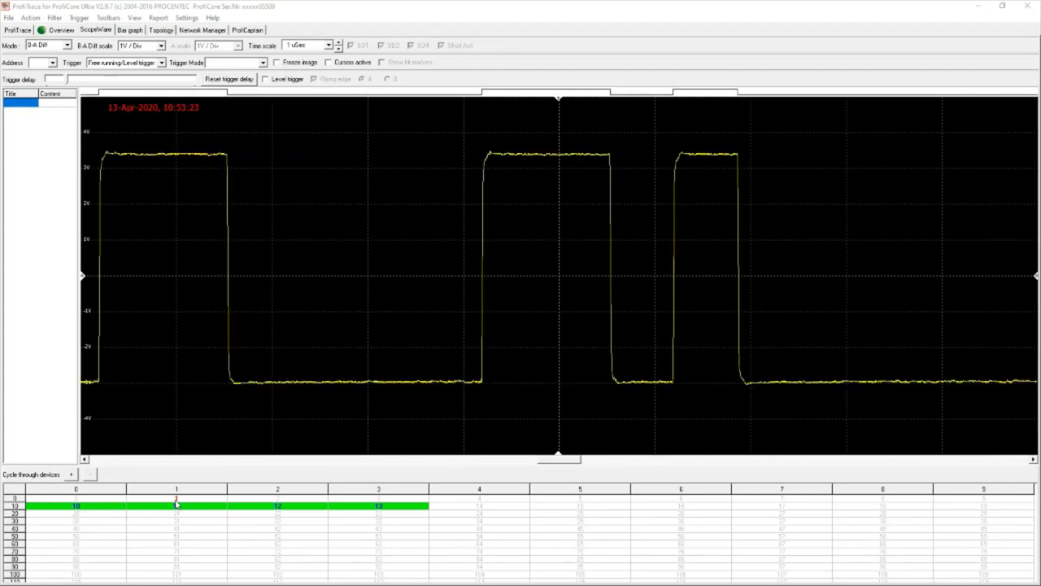
# Trigger the ScopeWare oscilloscope on messages from station 1 and set the time scale to 10 uSec.
pyautogui.doubleClick(175, 502)
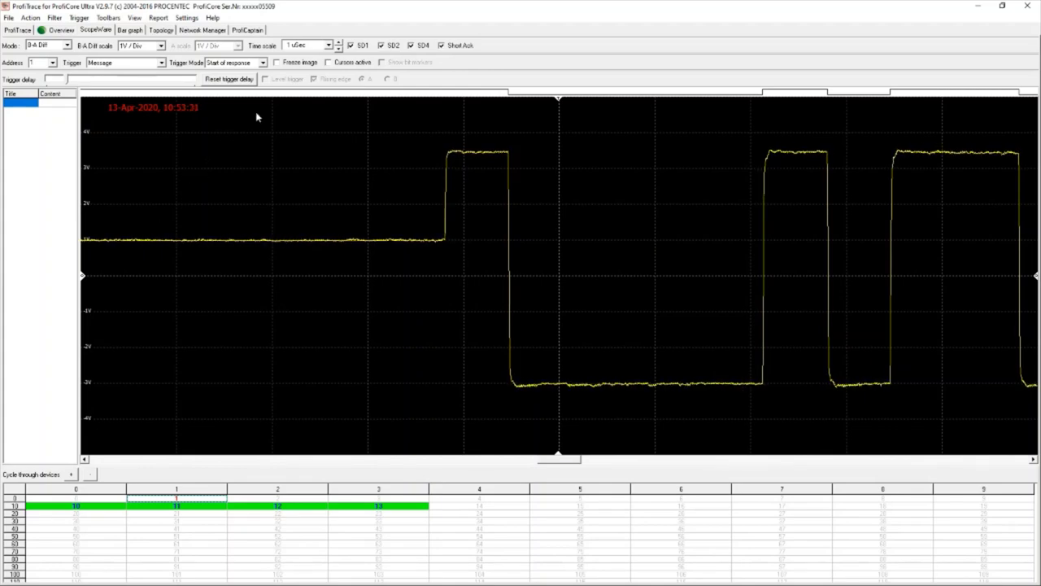
pyautogui.click(328, 45)
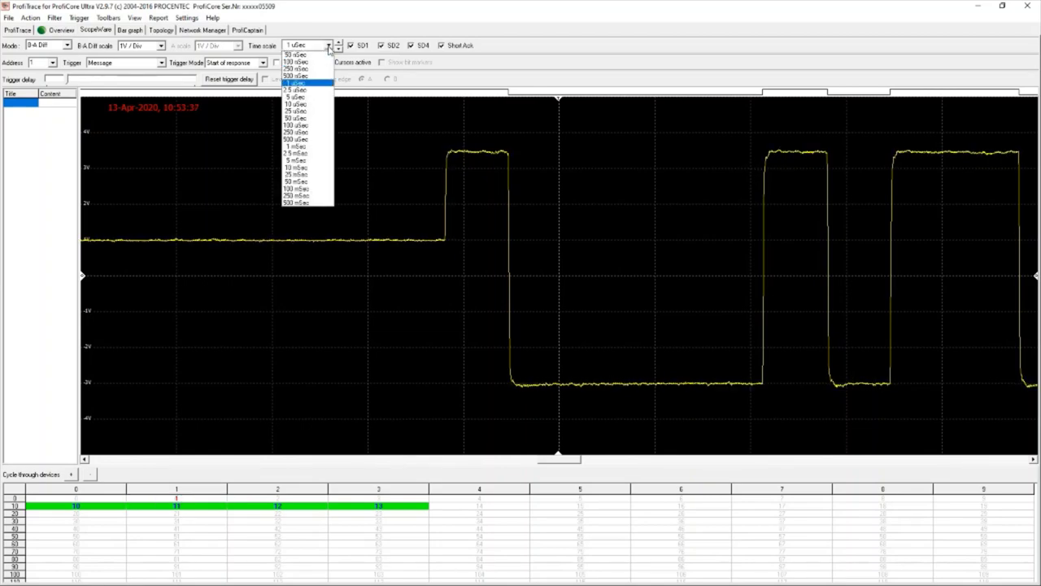
pyautogui.click(296, 105)
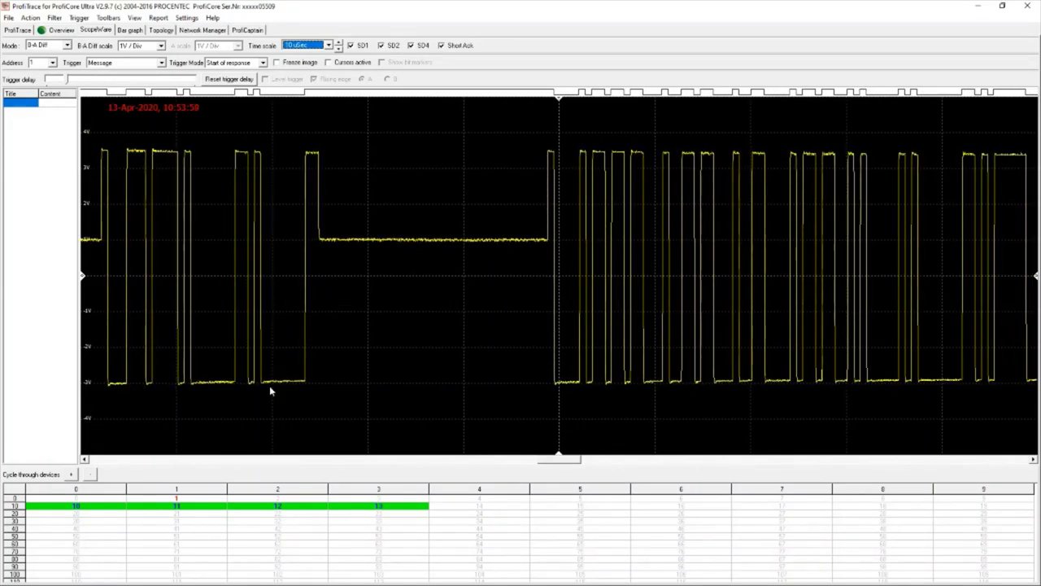
# Display the message waveforms of stations 10, 11, 12 and 13 in turn.
pyautogui.click(90, 506)
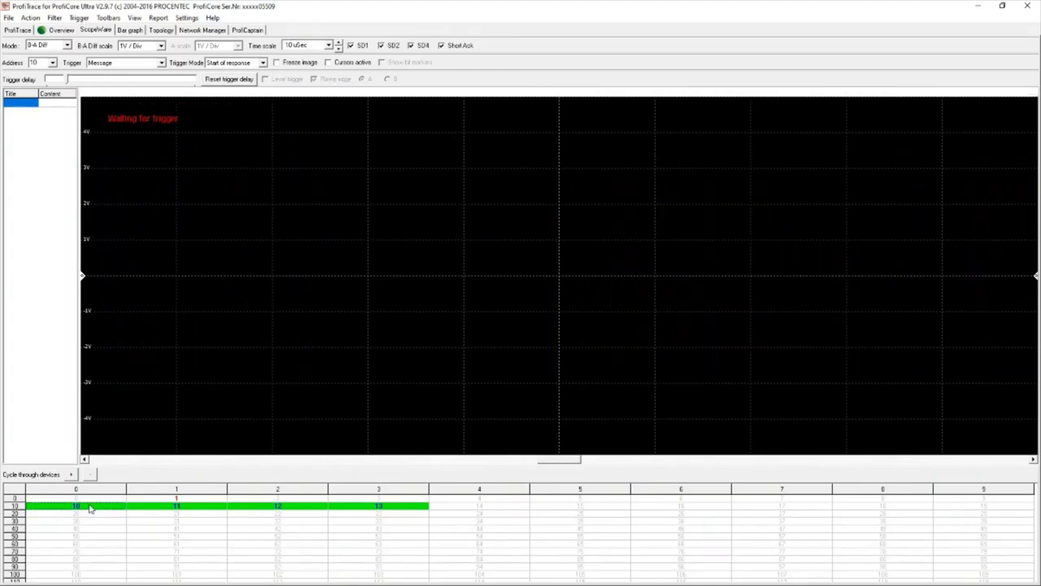
pyautogui.click(167, 510)
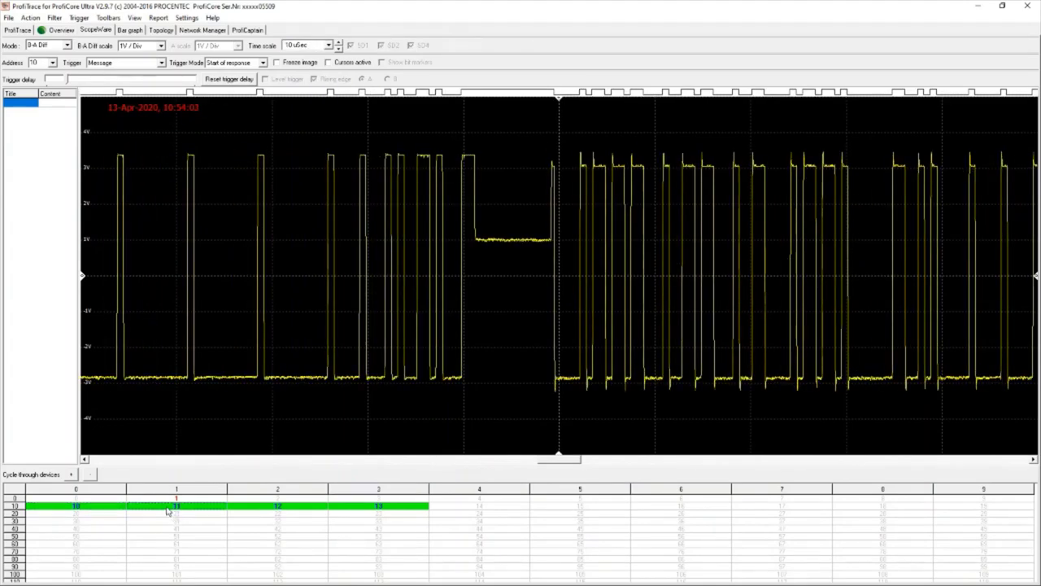
pyautogui.click(275, 506)
pyautogui.click(390, 510)
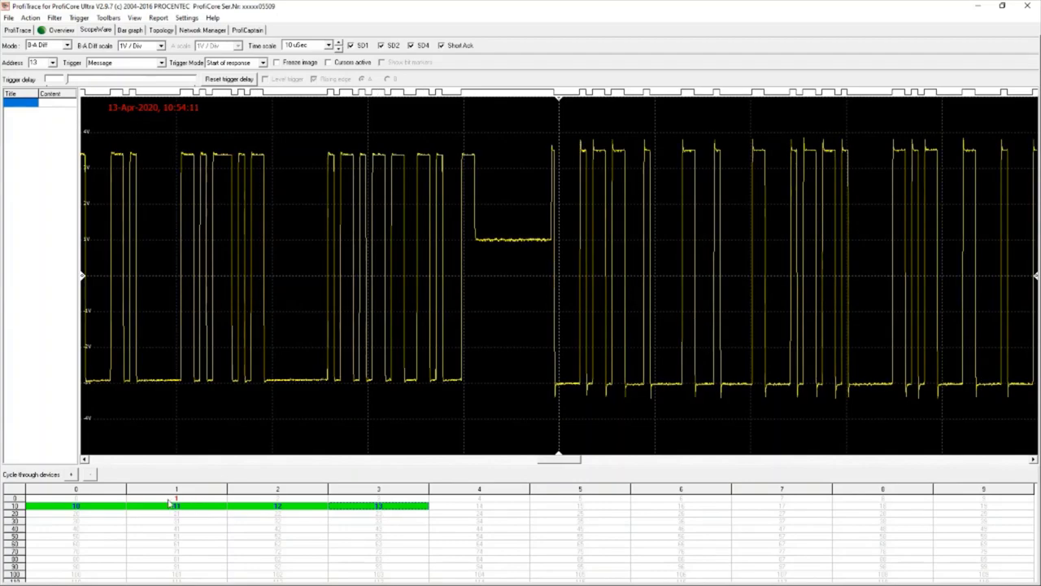
# Trigger the oscilloscope on station 10 and briefly freeze its image before resuming the live view.
pyautogui.click(94, 509)
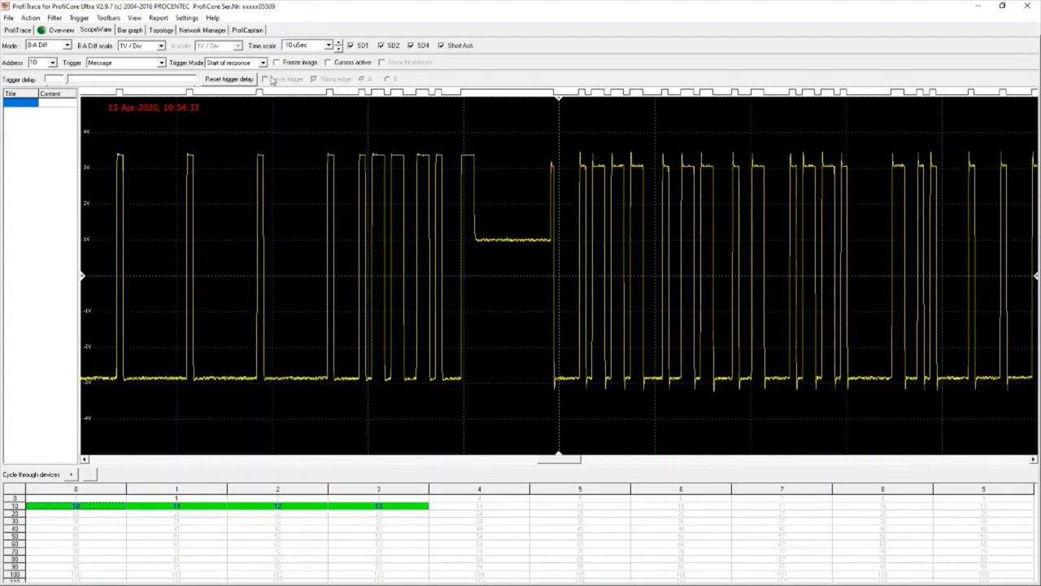
pyautogui.click(277, 62)
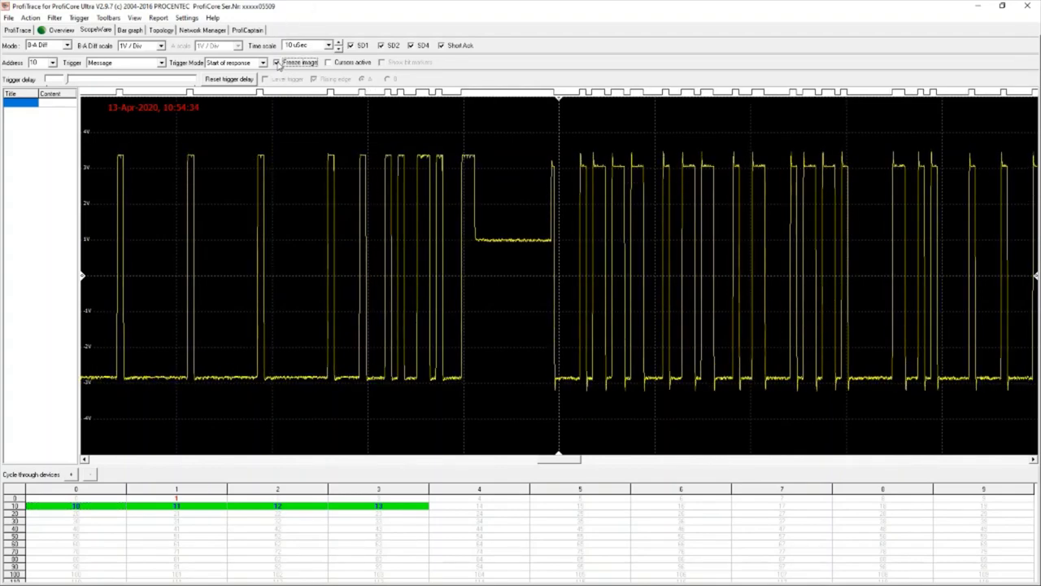
pyautogui.click(277, 63)
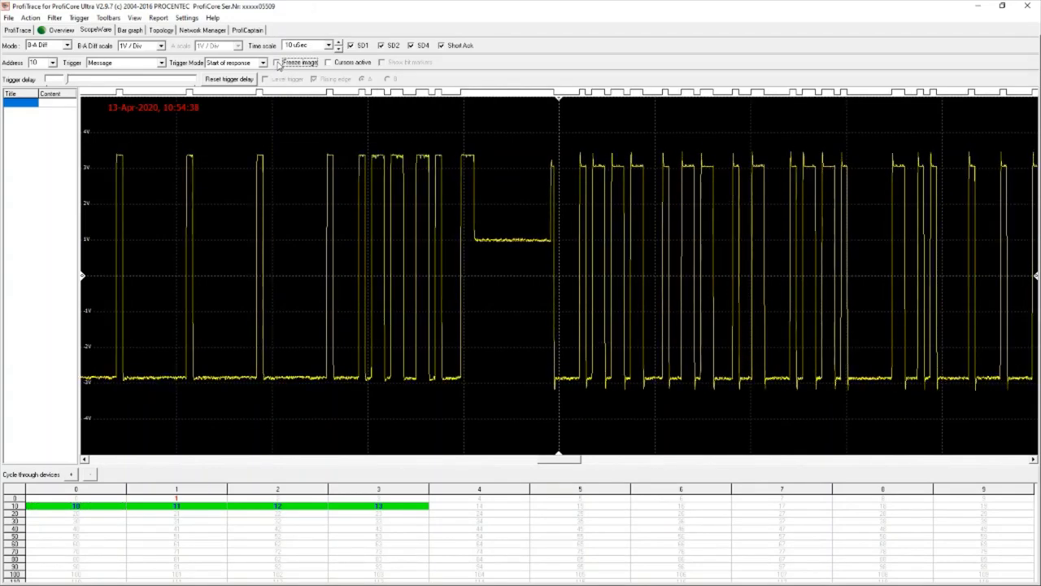
# Set the time scale to 2.5 uSec and shift the view to the start of station 10's response.
pyautogui.click(309, 45)
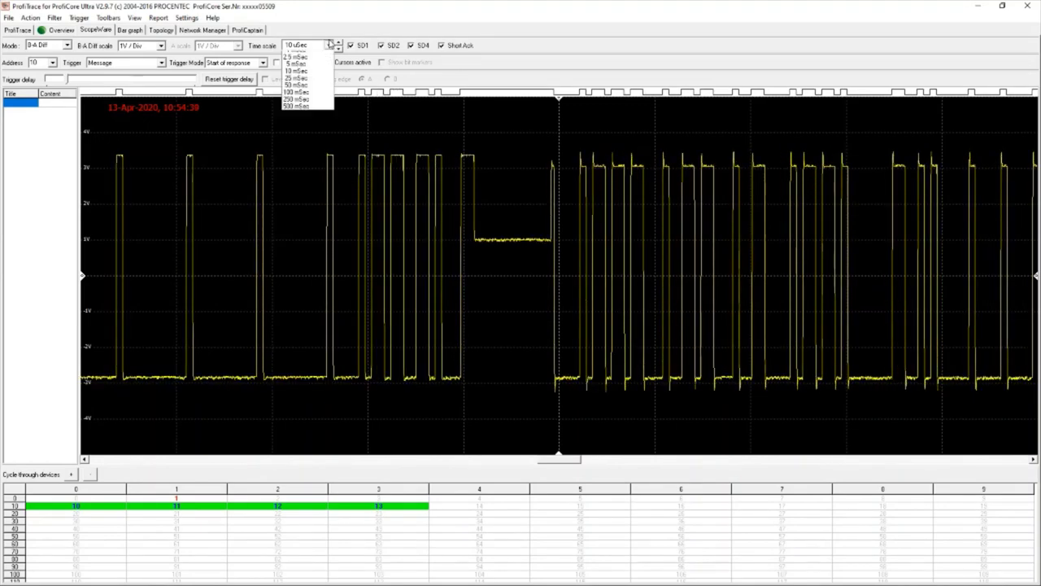
pyautogui.click(297, 89)
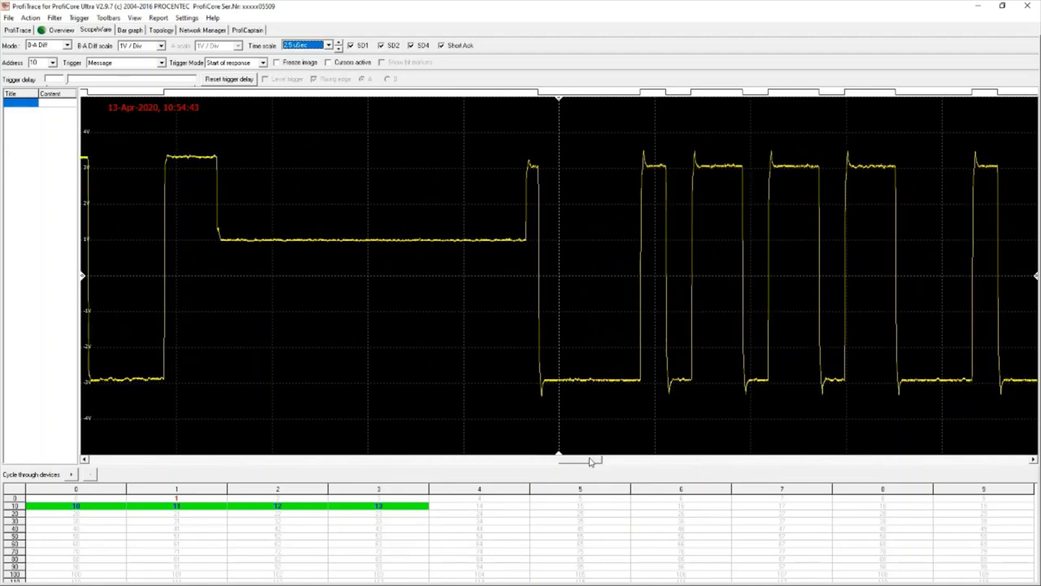
pyautogui.moveTo(568, 459); pyautogui.dragTo(619, 459)
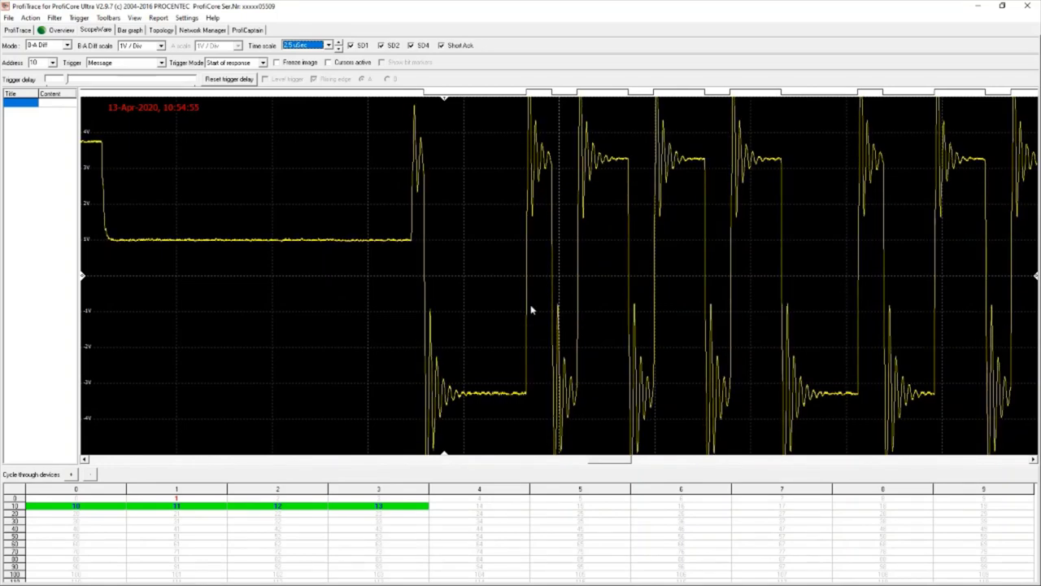
# Freeze station 10's image, activate the cursors and place the voltage cursors at about 3.41 V and -3.32 V on the signal levels.
pyautogui.click(286, 65)
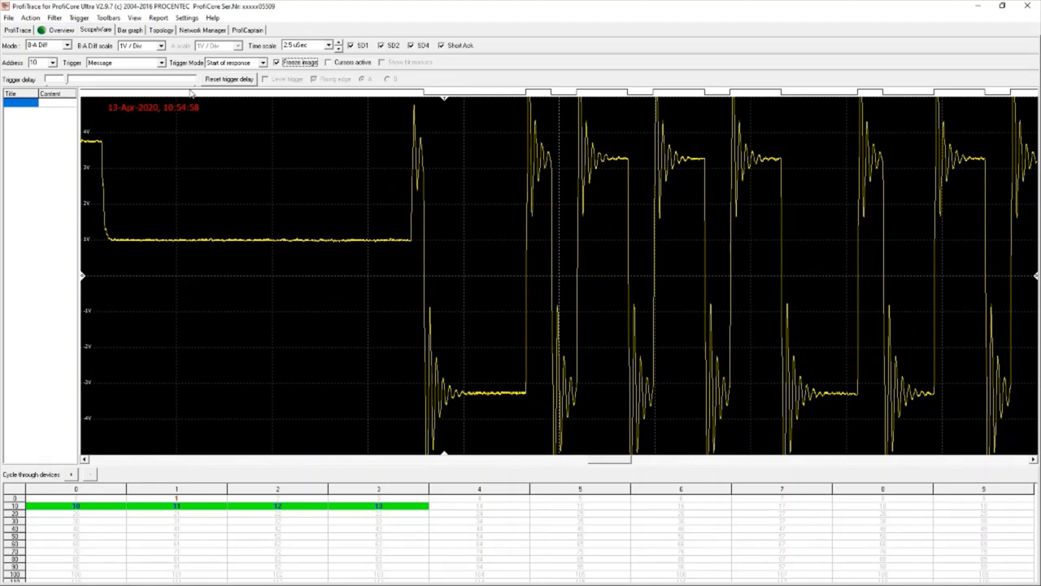
pyautogui.click(332, 63)
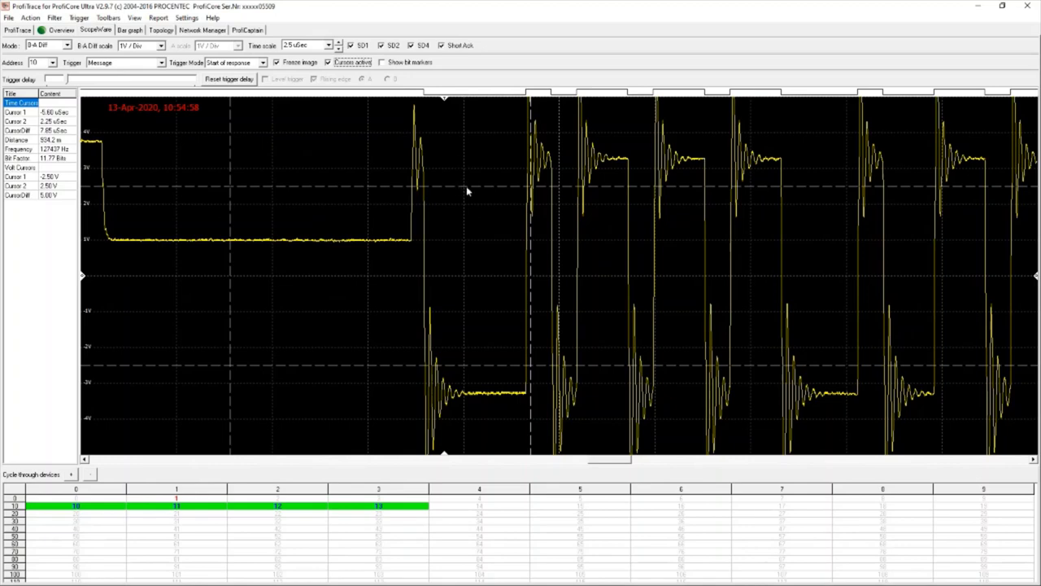
pyautogui.moveTo(467, 188); pyautogui.dragTo(463, 157)
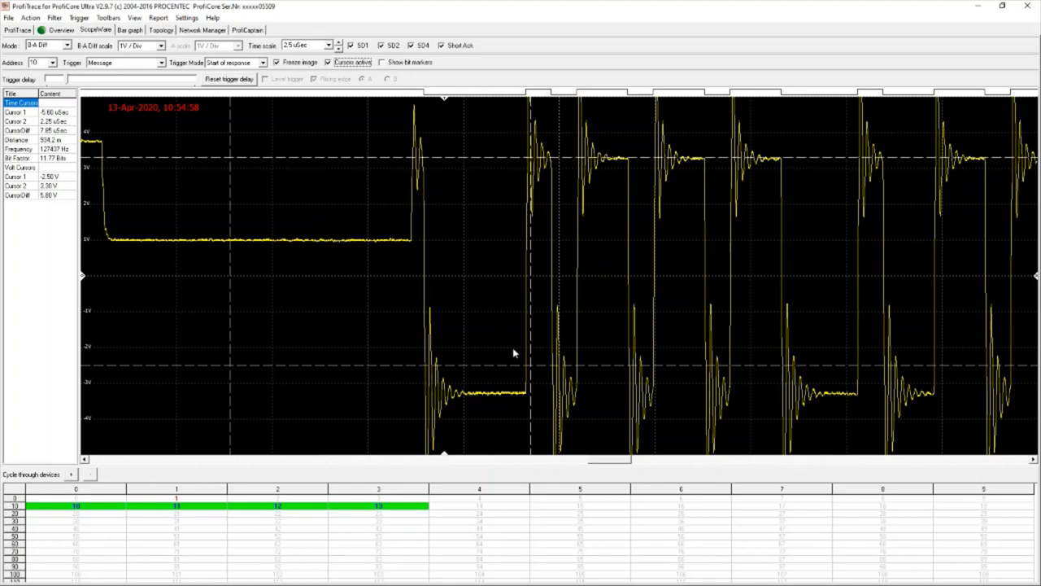
pyautogui.moveTo(505, 364); pyautogui.dragTo(495, 439)
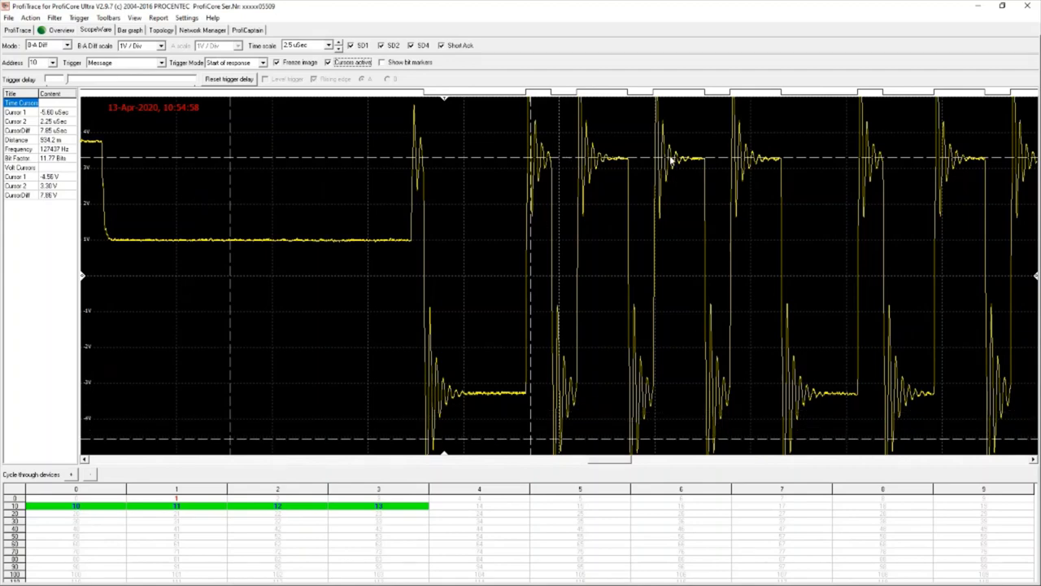
pyautogui.moveTo(668, 157); pyautogui.dragTo(667, 140)
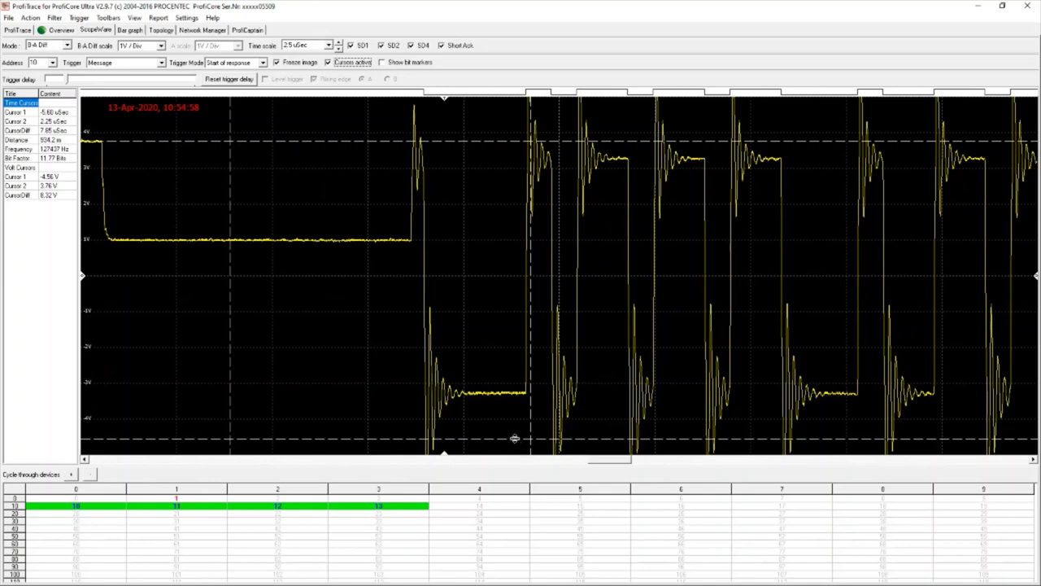
pyautogui.moveTo(515, 438); pyautogui.dragTo(518, 396)
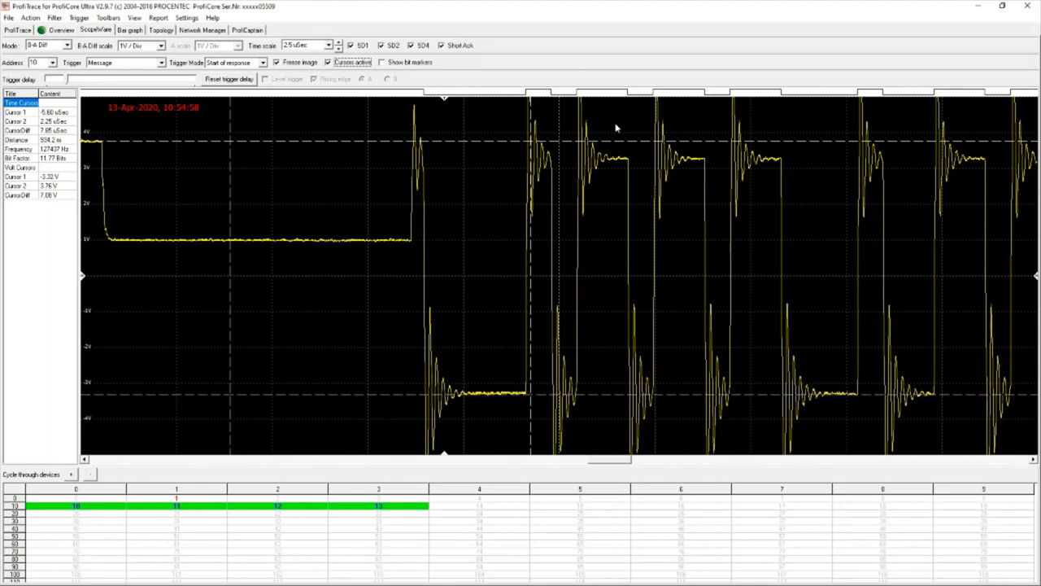
pyautogui.moveTo(609, 142); pyautogui.dragTo(609, 155)
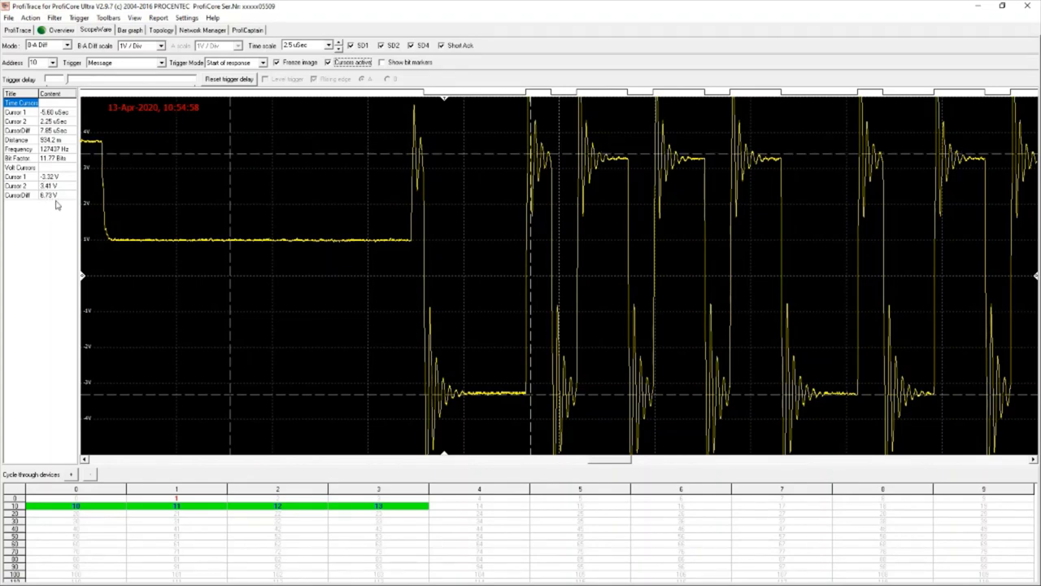
# Check the voltage bar graph and place the time cursors around the ringing on station 10's first falling edge, at -557.1 and -288.0 nSec.
pyautogui.click(131, 30)
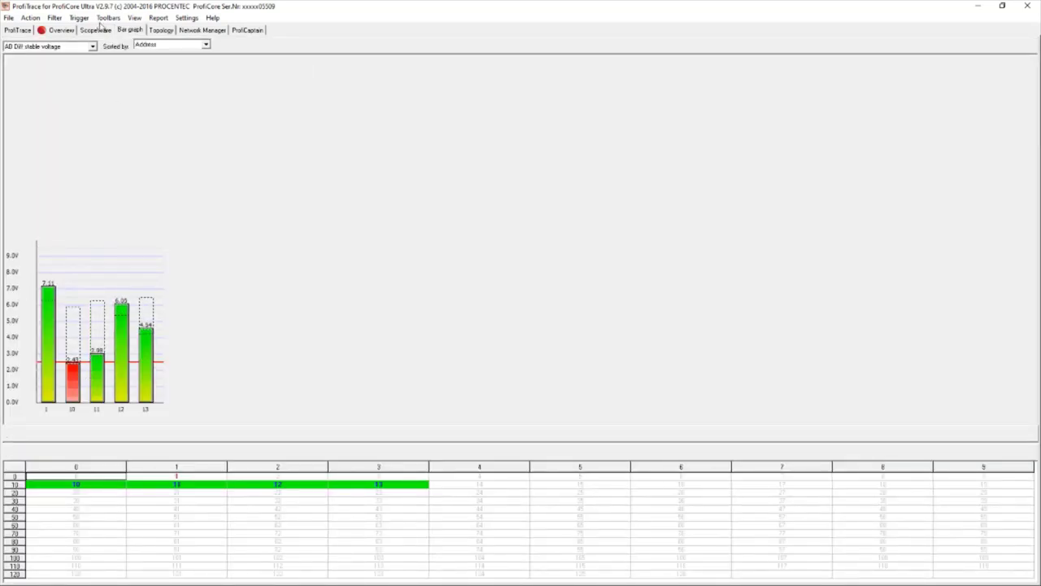
pyautogui.click(96, 31)
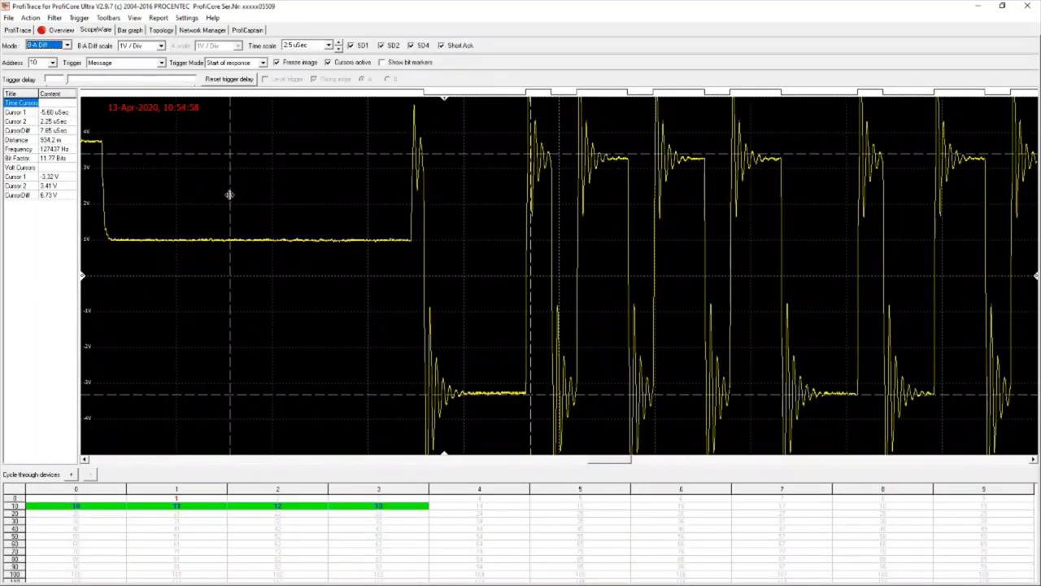
pyautogui.moveTo(230, 195); pyautogui.dragTo(411, 202)
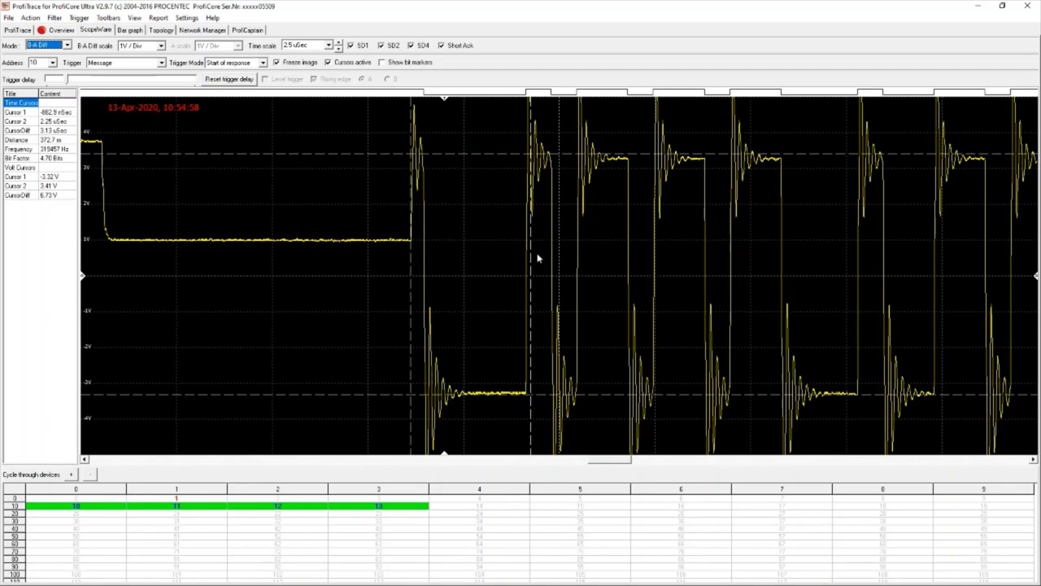
pyautogui.moveTo(410, 217); pyautogui.dragTo(423, 216)
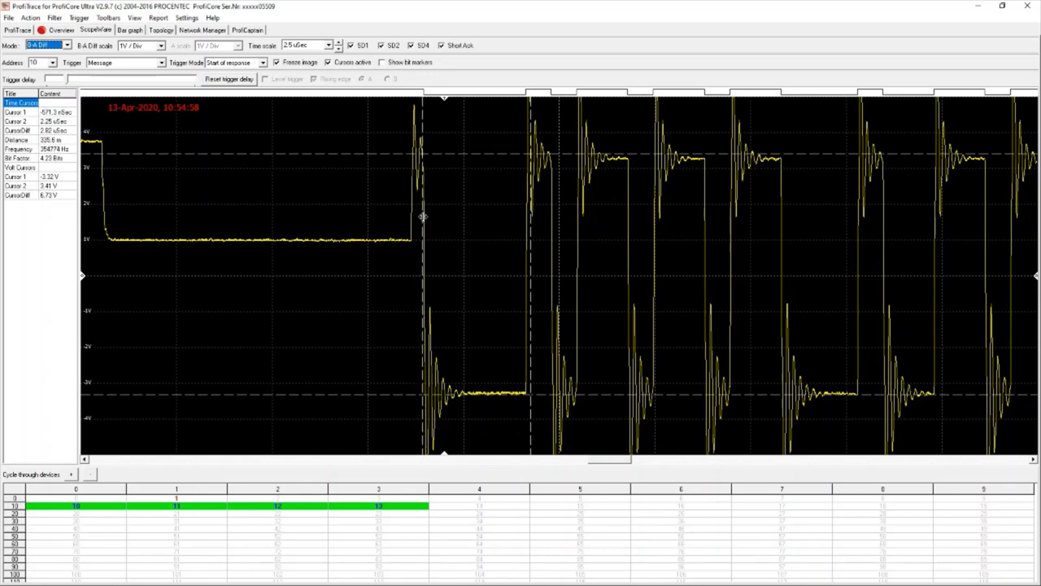
pyautogui.moveTo(529, 218); pyautogui.dragTo(433, 226)
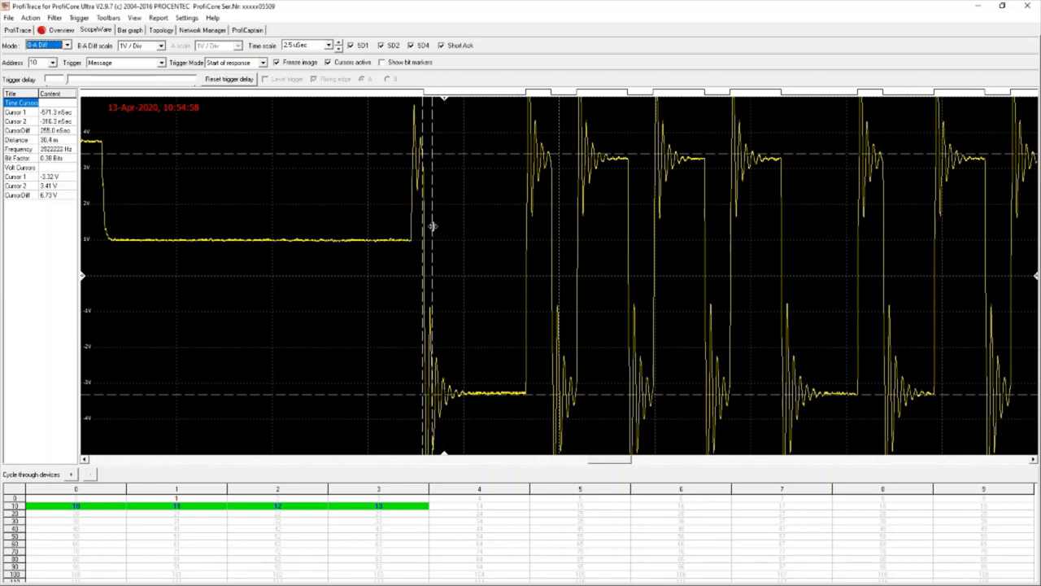
pyautogui.moveTo(433, 226); pyautogui.dragTo(430, 224)
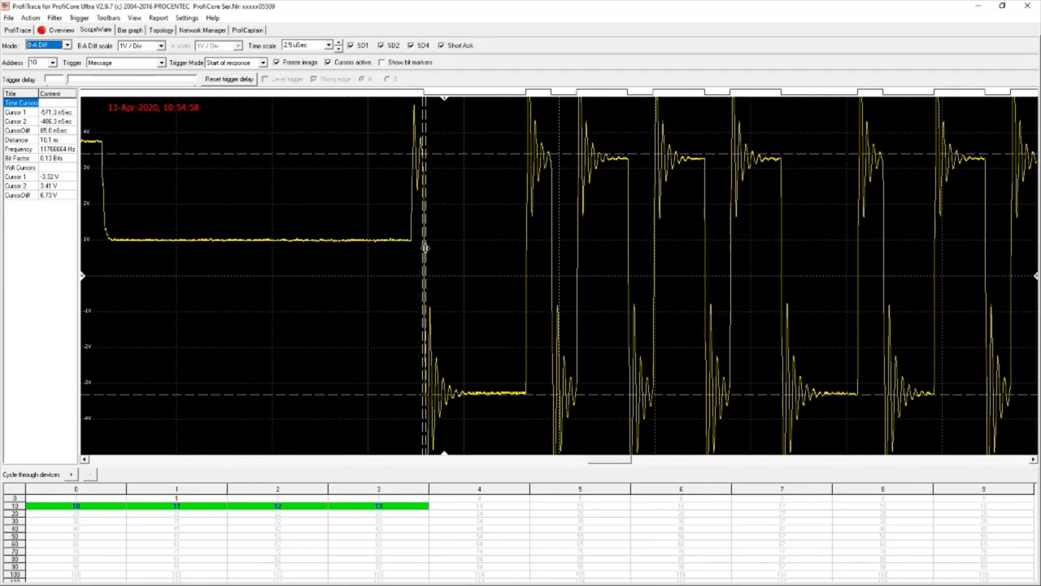
pyautogui.moveTo(422, 242); pyautogui.dragTo(433, 234)
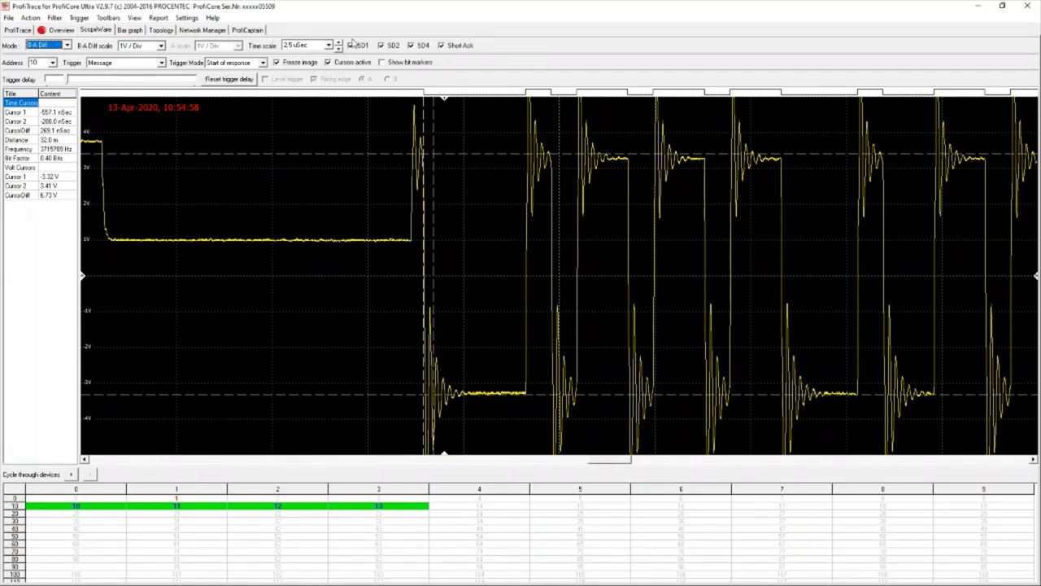
# Deactivate the cursors, resume the live image and set the oscilloscope mode to A & B.
pyautogui.click(328, 63)
pyautogui.click(278, 63)
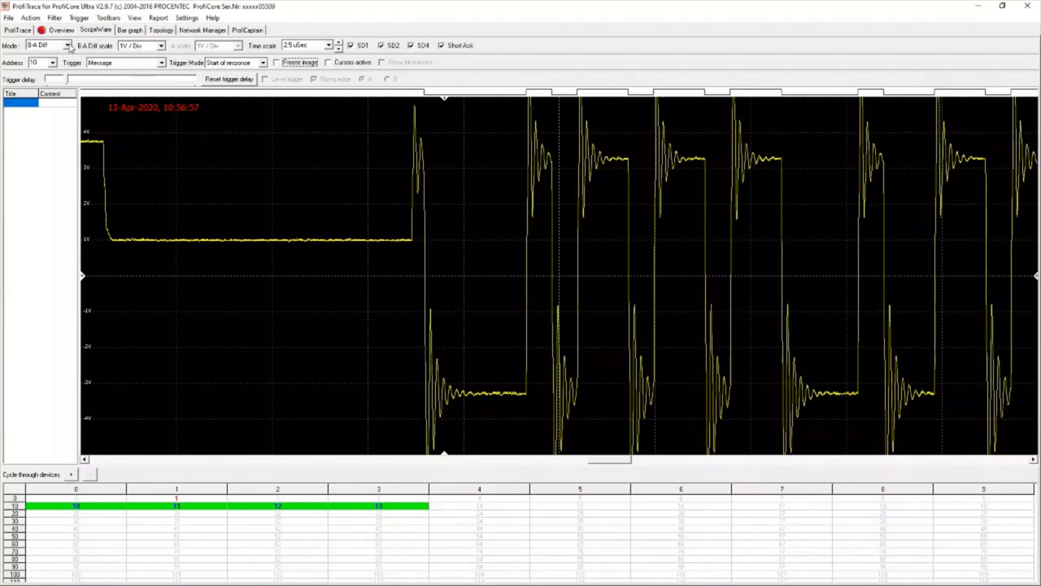
pyautogui.click(67, 45)
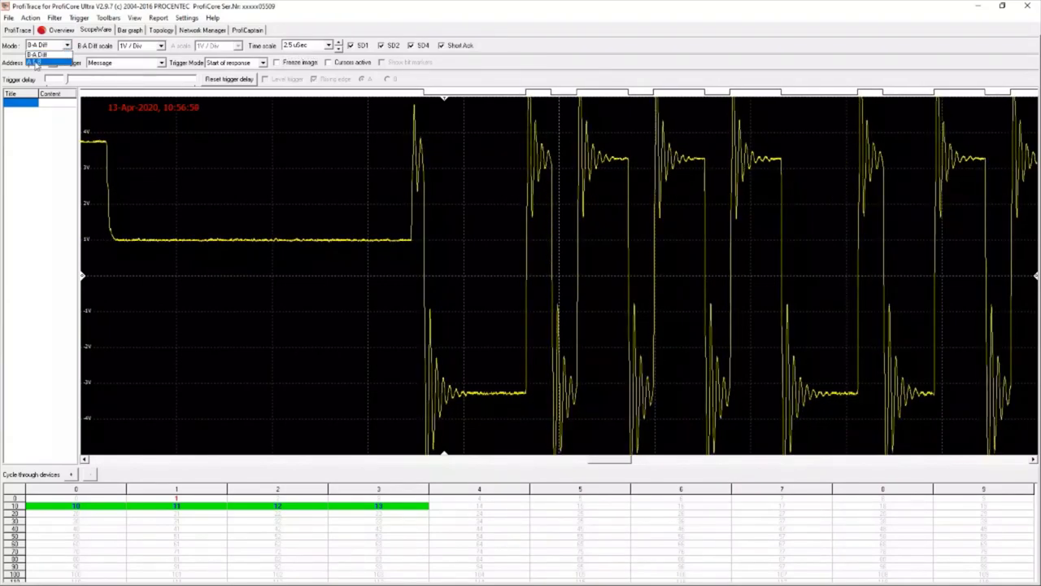
pyautogui.click(35, 63)
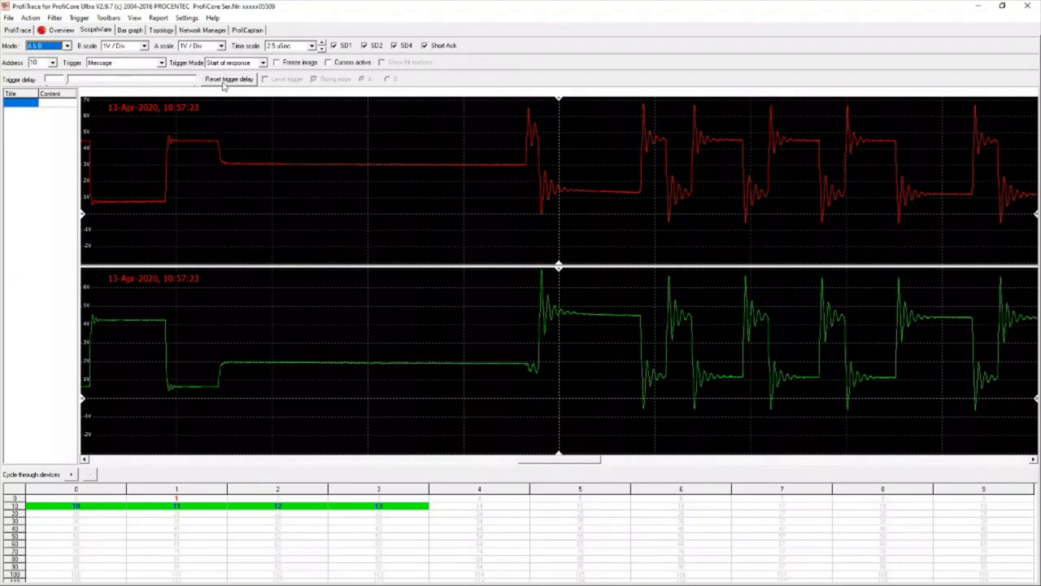
# Alternate station 10's waveform between the B-A Diff and A & B modes to compare them, ending in A & B.
pyautogui.click(66, 46)
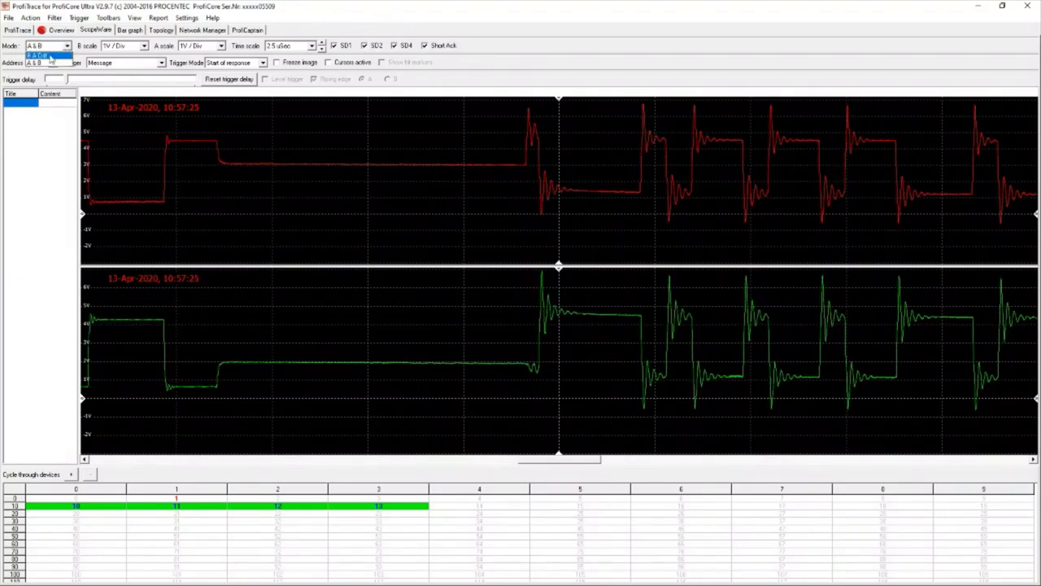
pyautogui.click(51, 59)
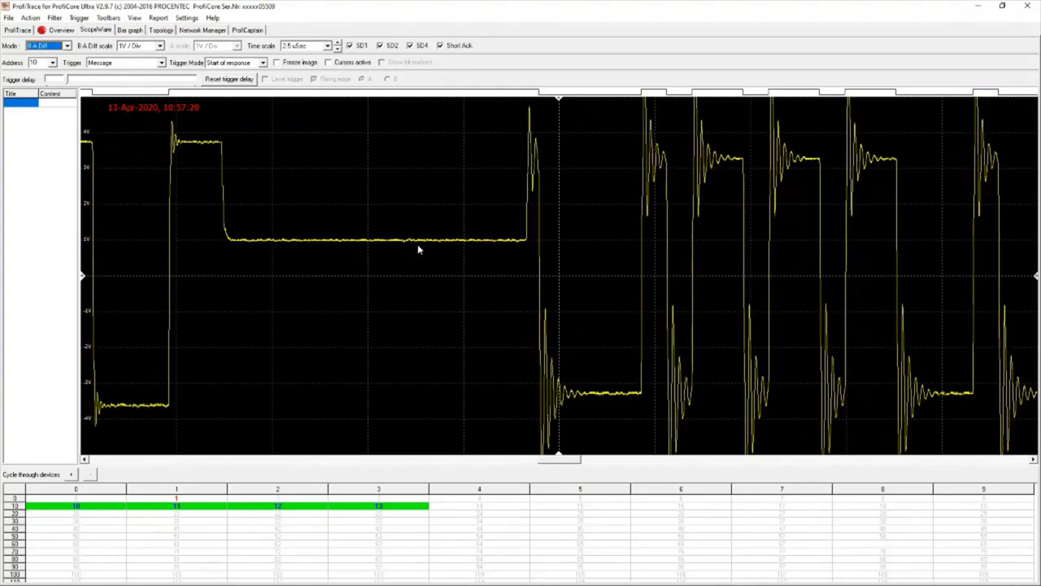
pyautogui.click(58, 46)
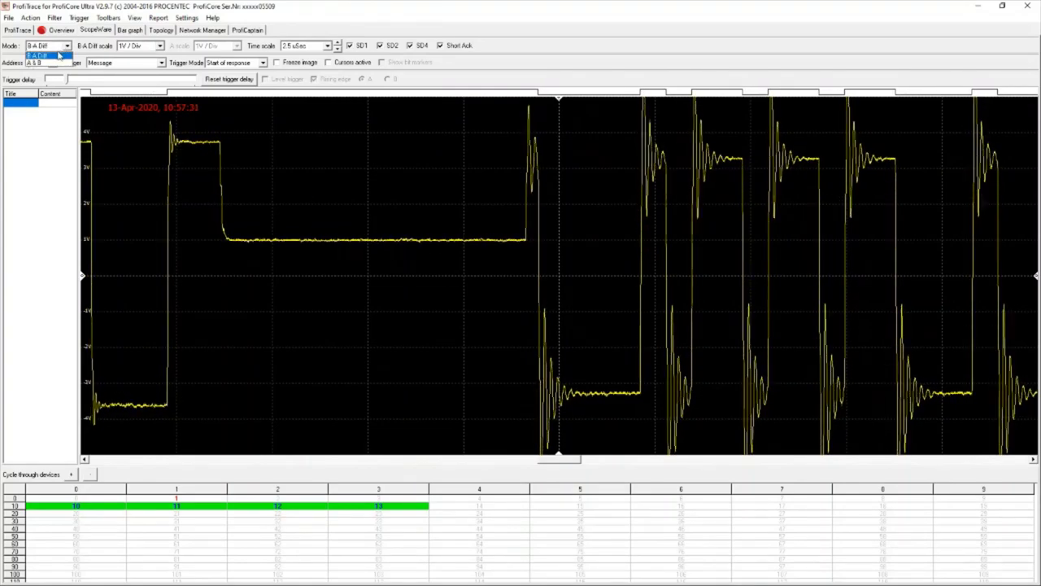
pyautogui.click(53, 63)
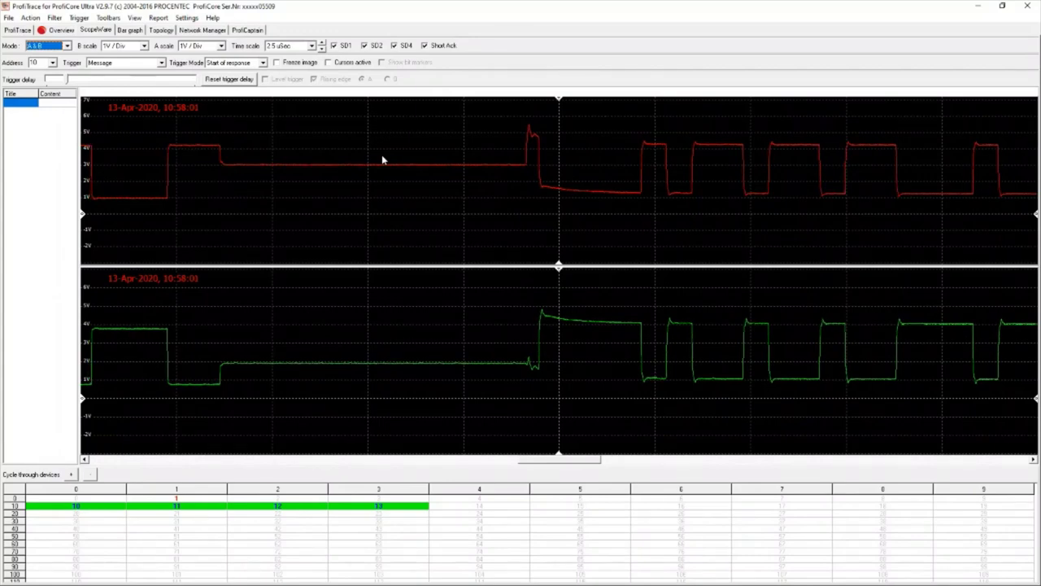
pyautogui.click(65, 46)
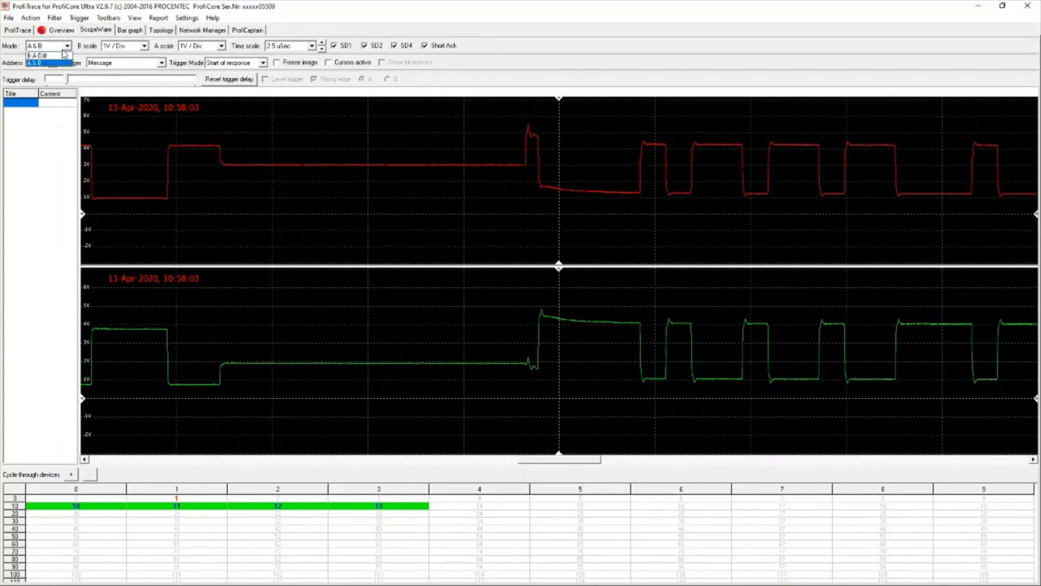
pyautogui.click(61, 55)
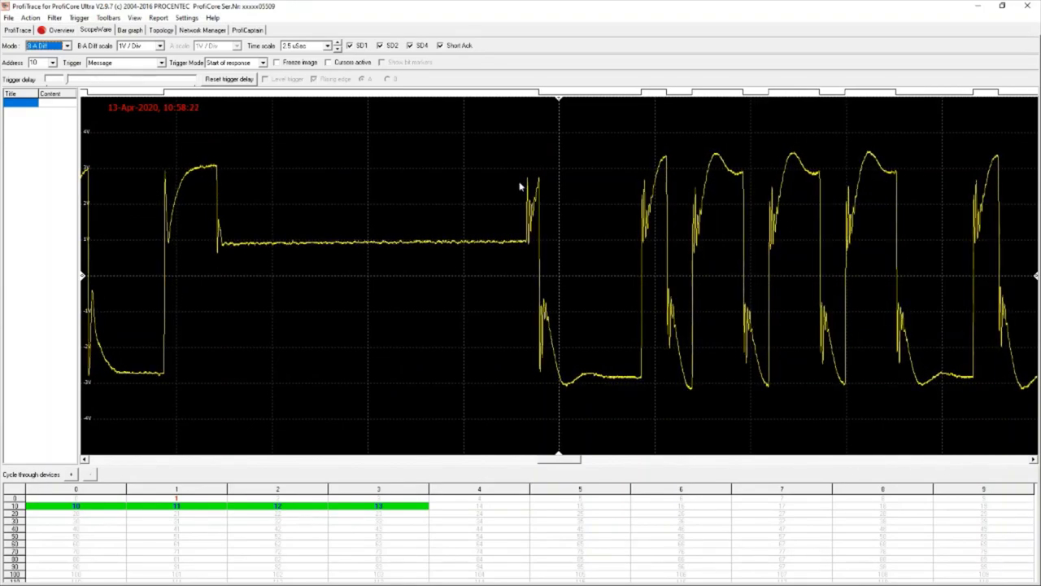
pyautogui.click(67, 46)
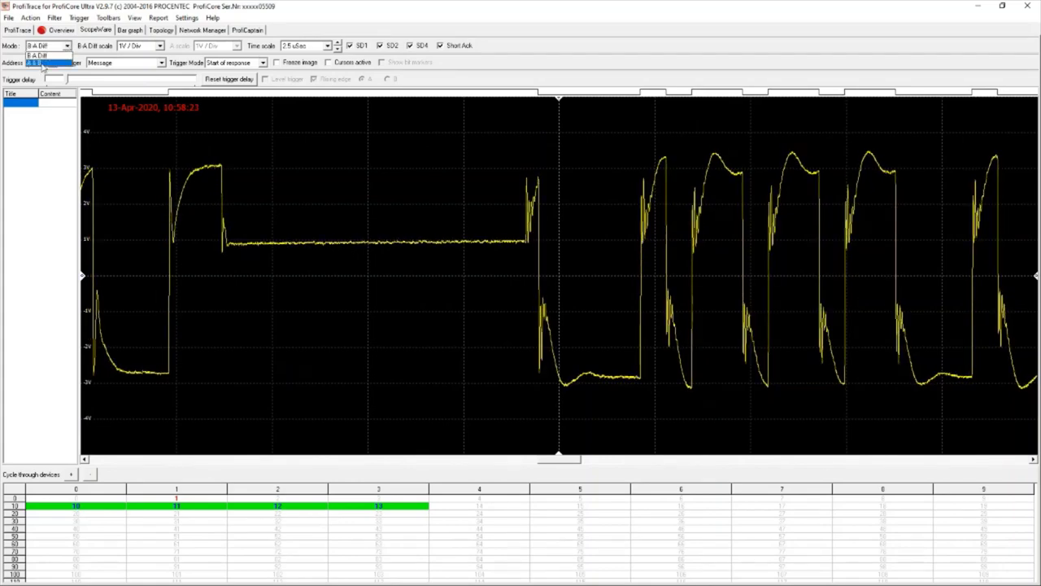
pyautogui.click(39, 66)
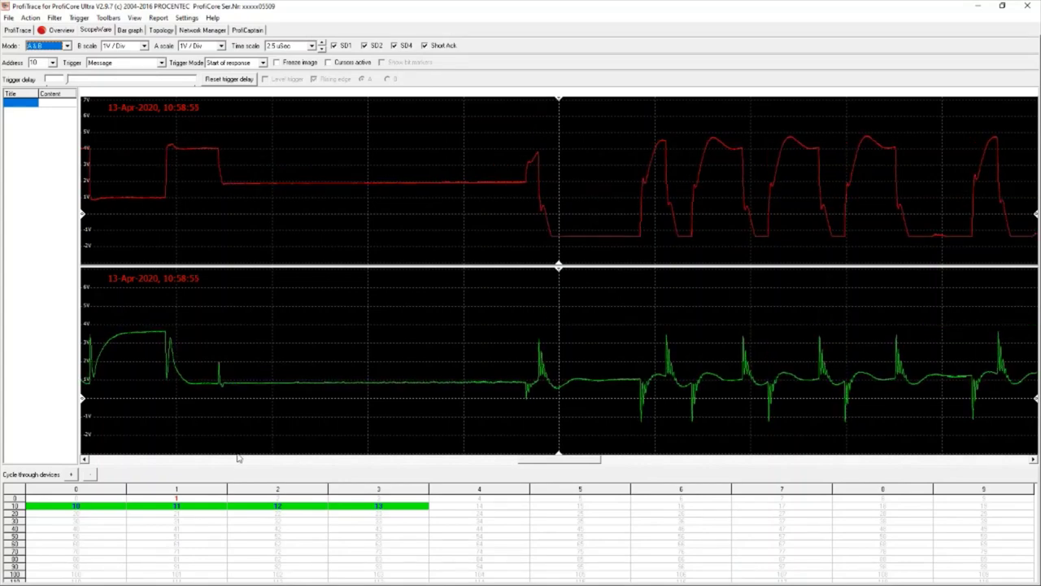
# Display the separate A and B waveforms of stations 1, 11, 12 and 13, revisit station 12 and return to station 1.
pyautogui.click(171, 498)
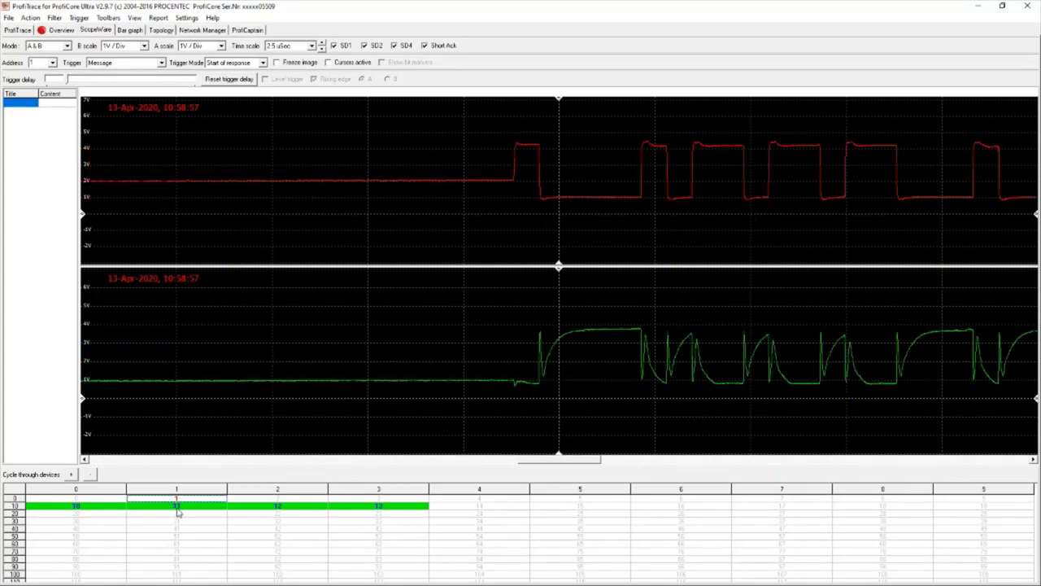
pyautogui.click(177, 507)
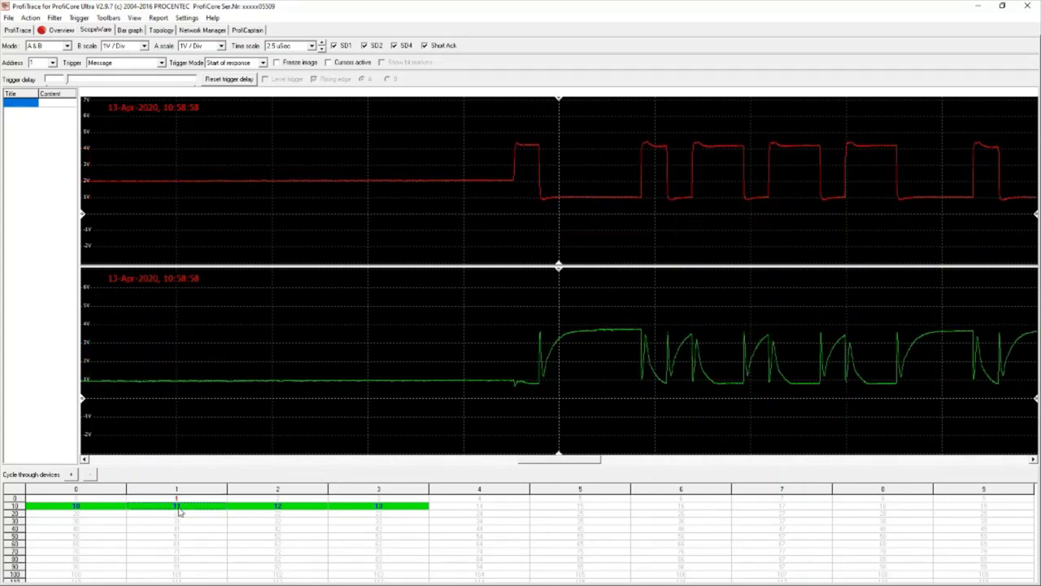
pyautogui.click(275, 507)
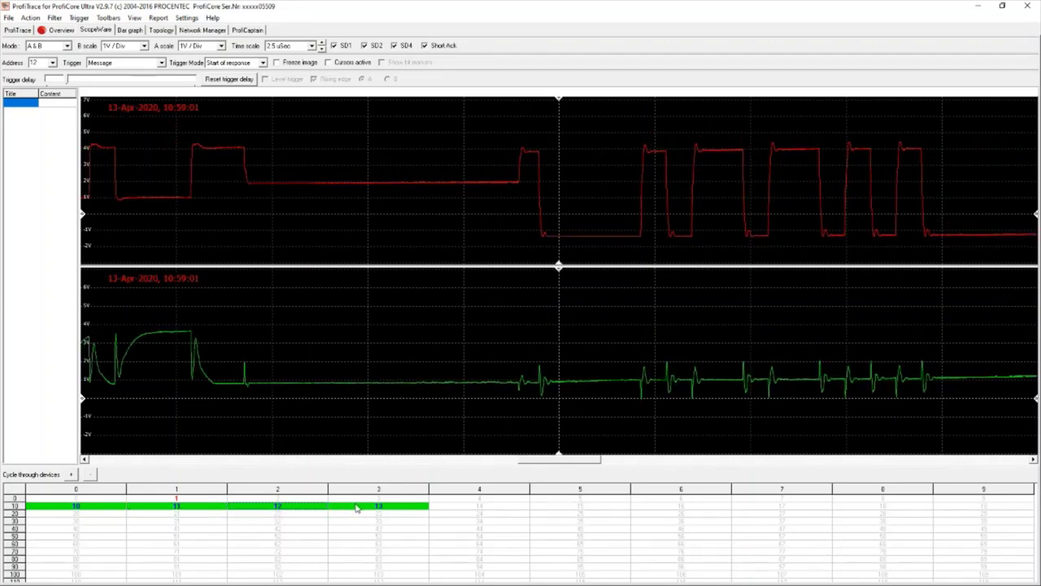
pyautogui.click(356, 507)
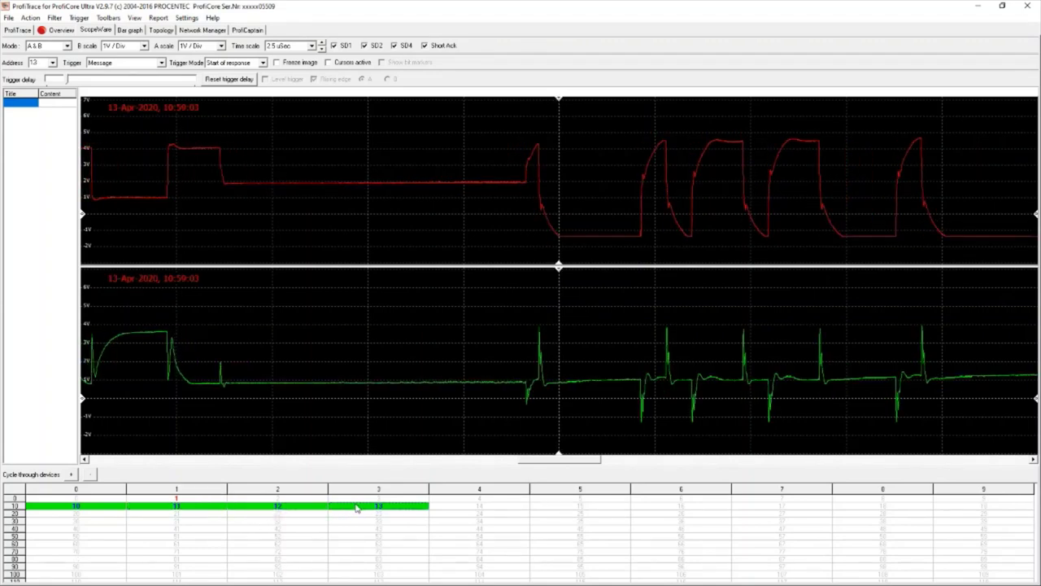
pyautogui.click(311, 508)
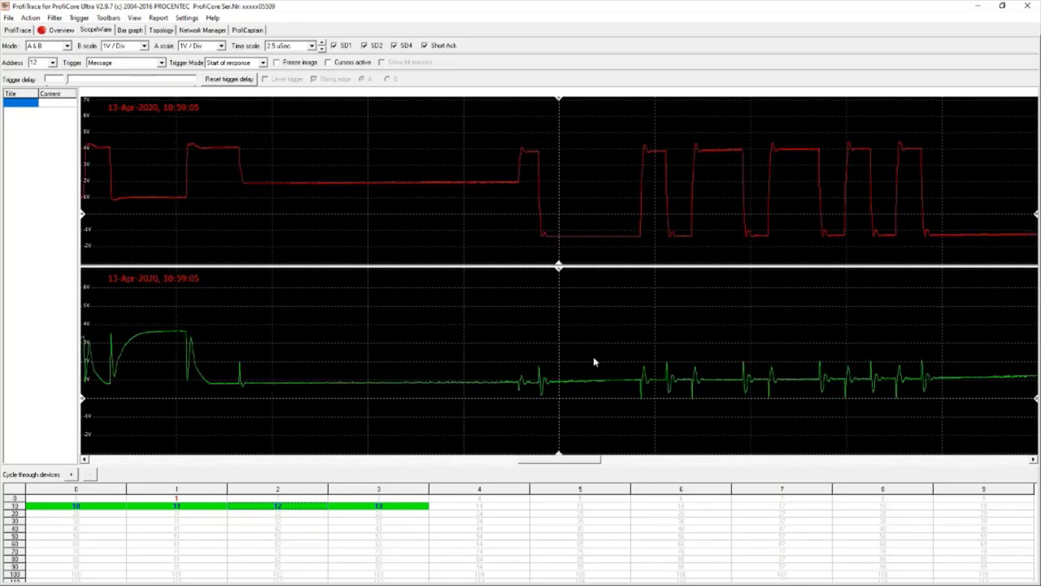
pyautogui.click(196, 499)
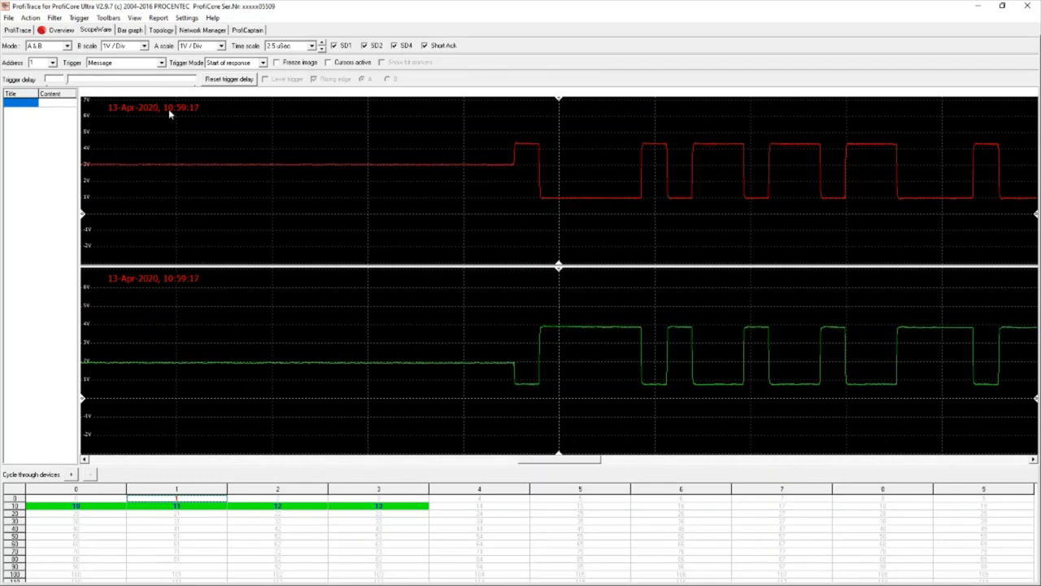
# Show the voltage bar graph and clear all current information to start a new recording.
pyautogui.click(130, 31)
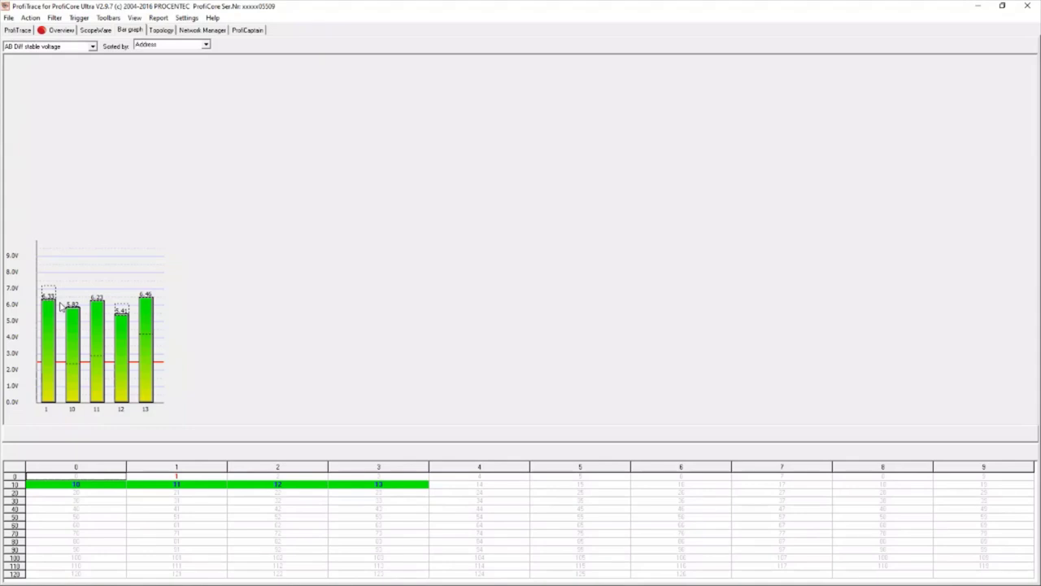
pyautogui.click(8, 17)
pyautogui.click(19, 30)
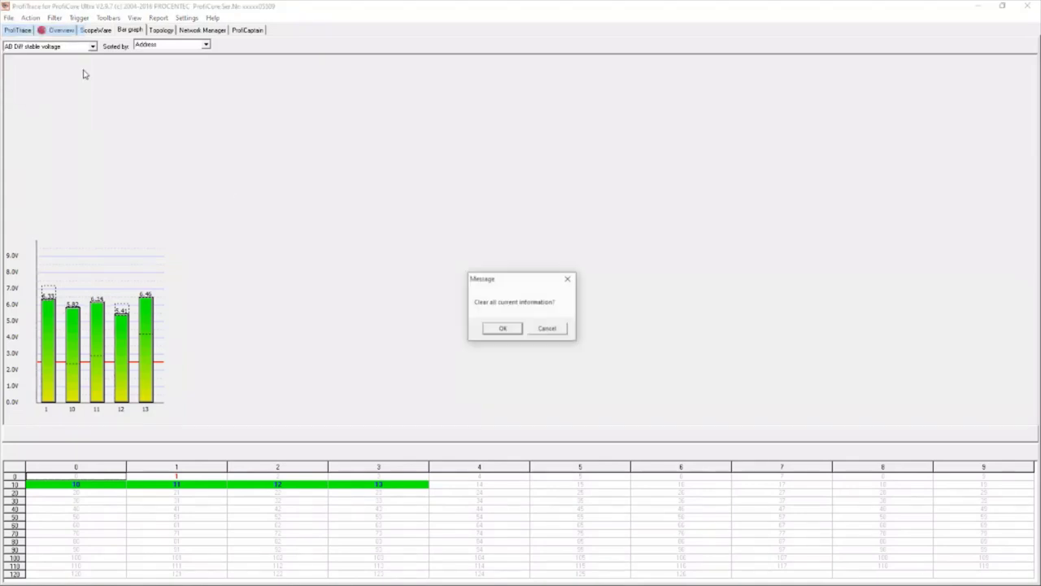
pyautogui.click(502, 325)
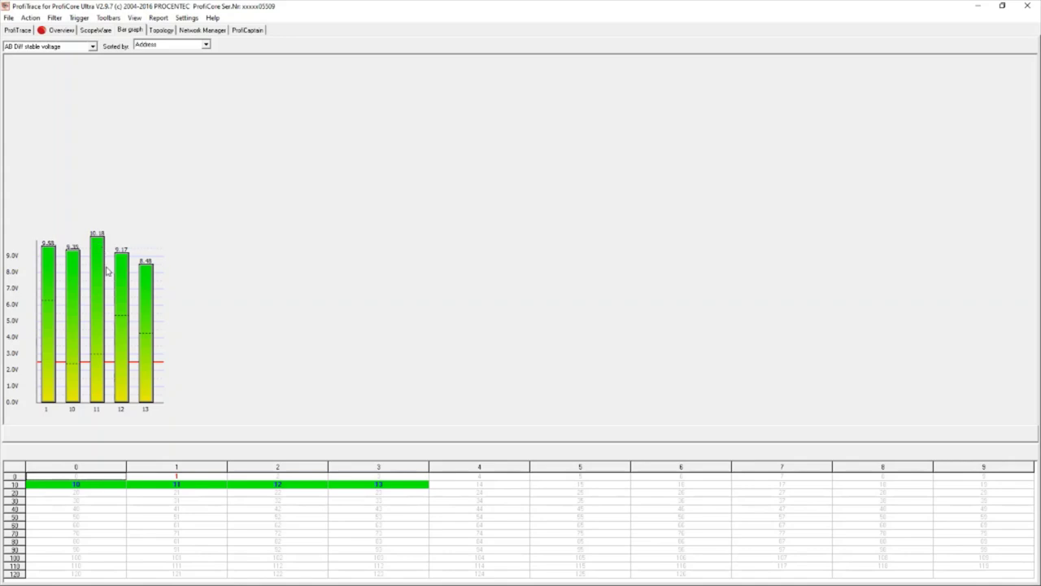
# Return to the oscilloscope and display station 1's waveform in B-A Diff mode.
pyautogui.click(89, 31)
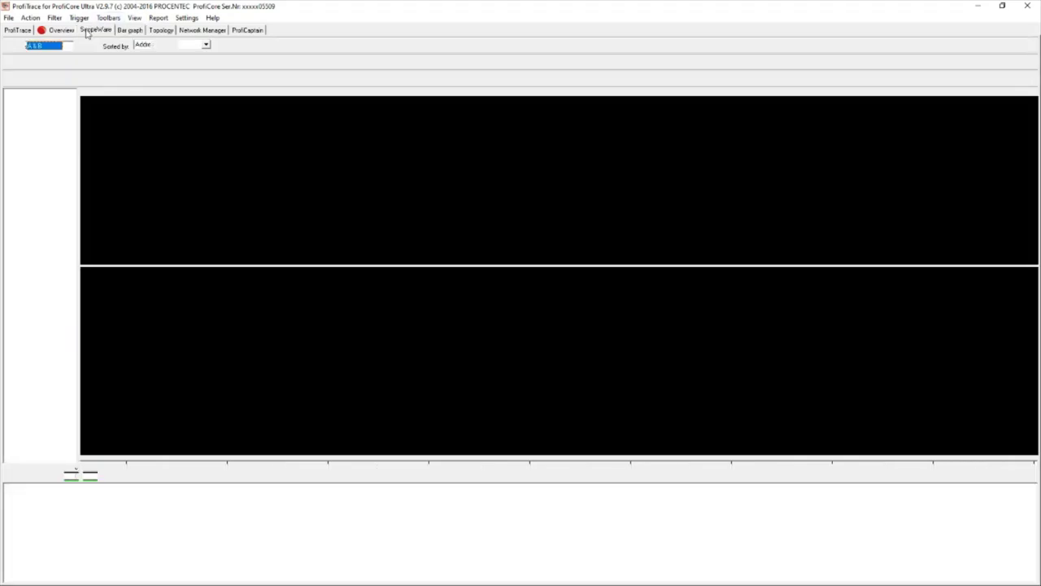
pyautogui.click(67, 45)
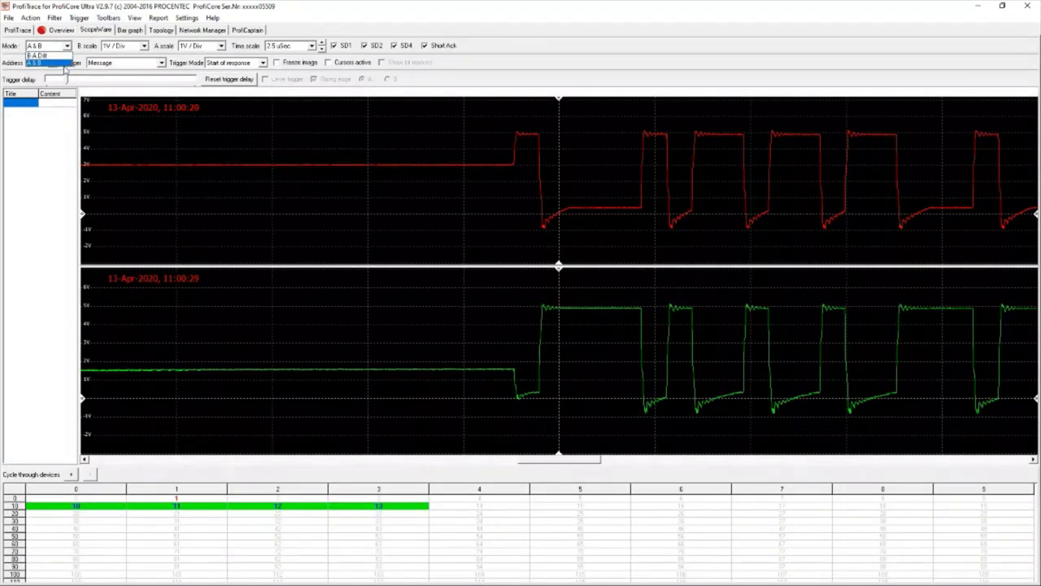
pyautogui.click(57, 70)
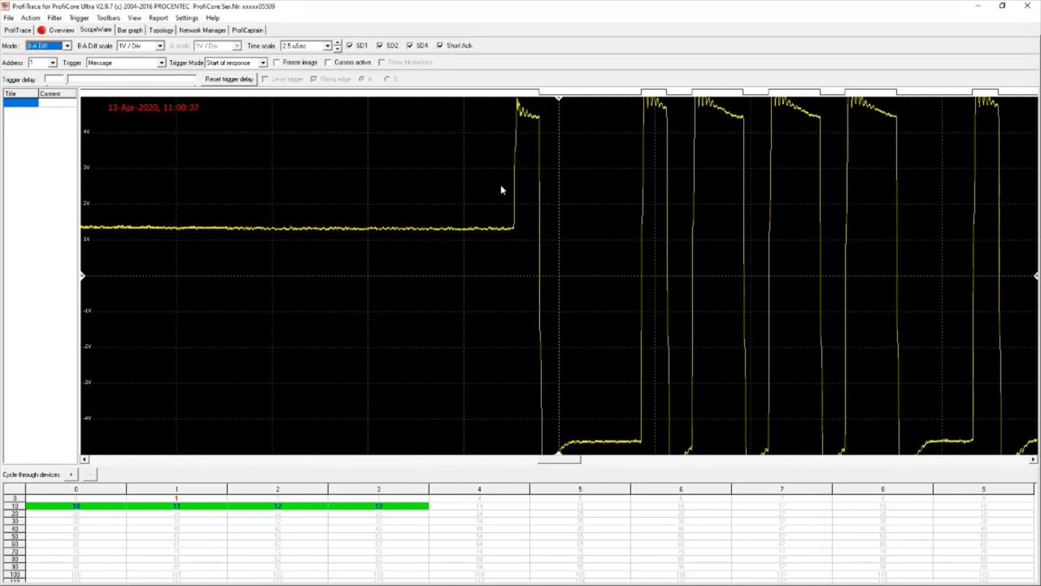
# Sort the stations in the voltage bar graph by voltage from high to low.
pyautogui.click(130, 29)
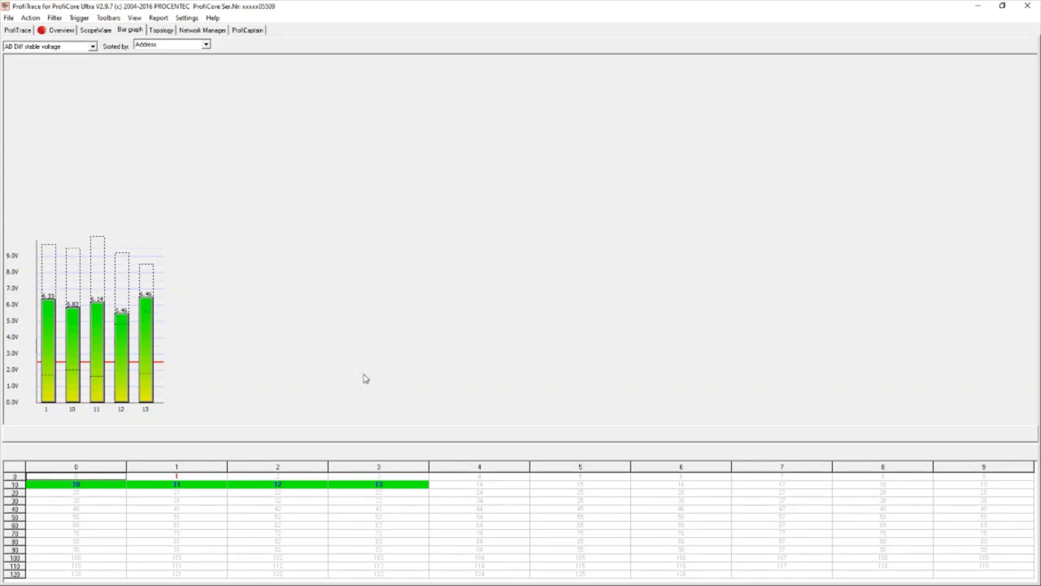
pyautogui.click(207, 46)
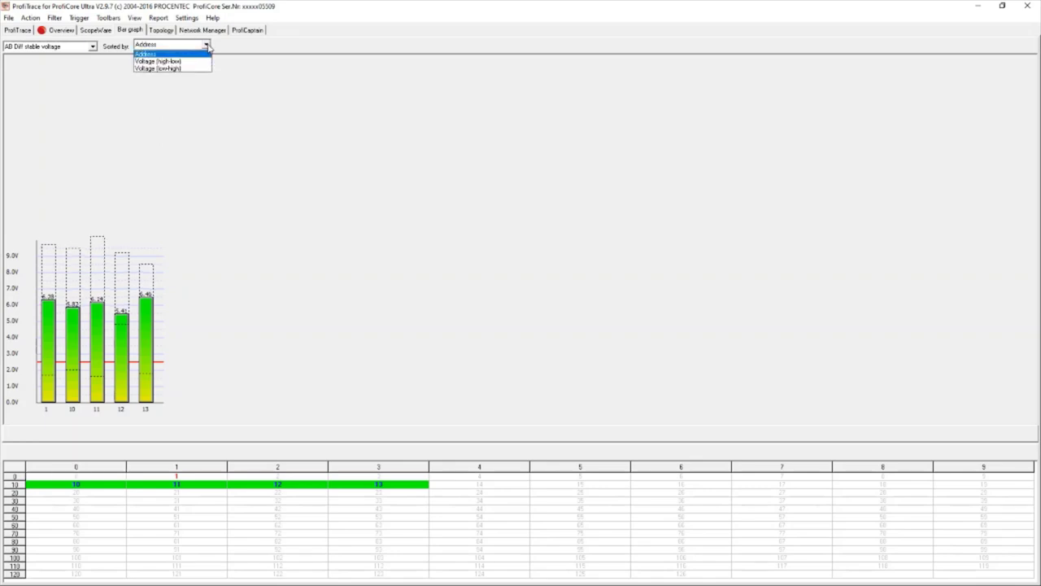
pyautogui.click(174, 61)
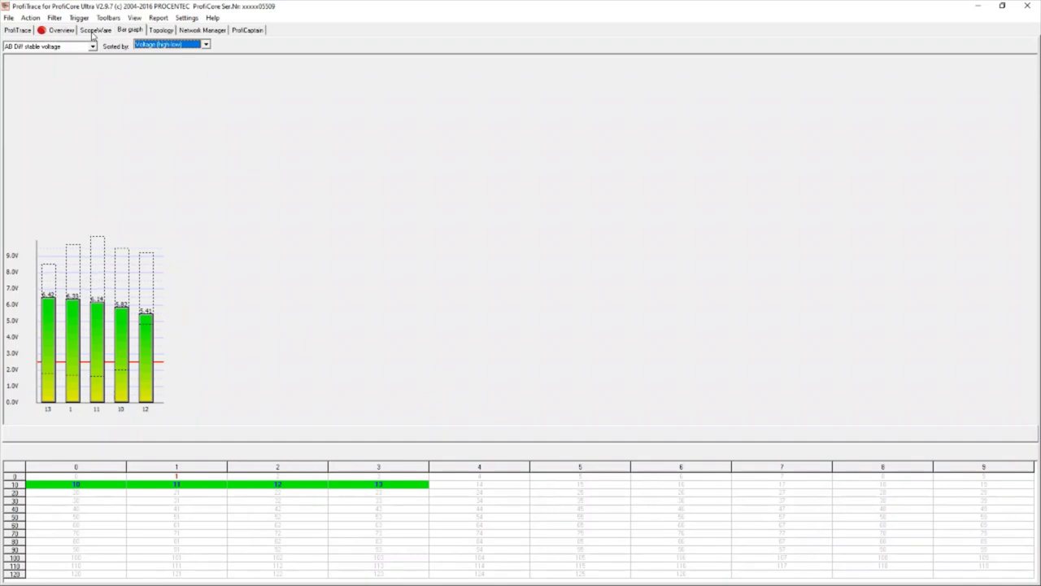
# View the oscilloscope, clear all current information to start a new recording, and return to the voltage bar graph.
pyautogui.click(93, 31)
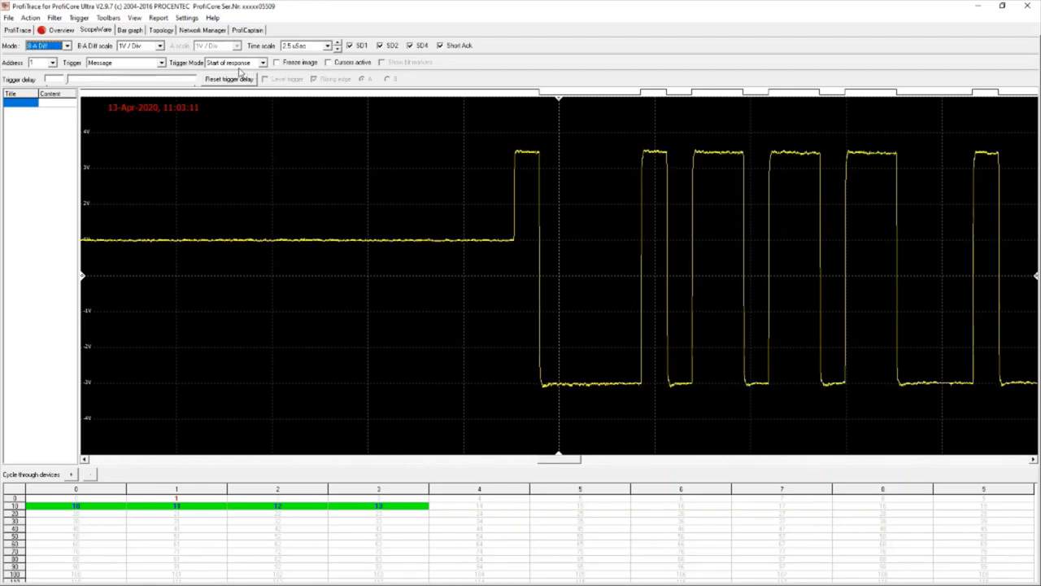
pyautogui.click(9, 17)
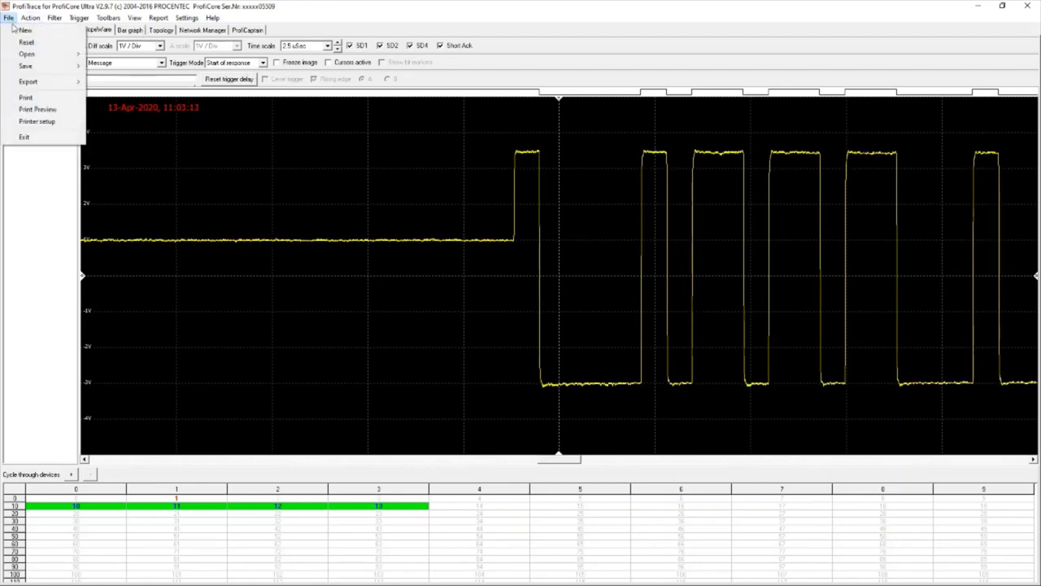
pyautogui.click(15, 31)
pyautogui.click(492, 328)
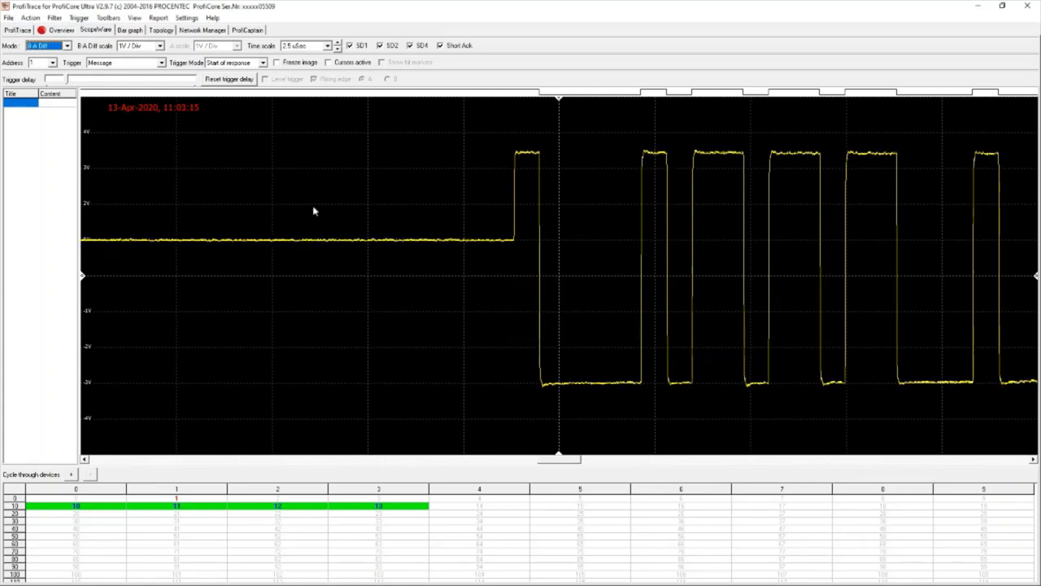
pyautogui.click(131, 30)
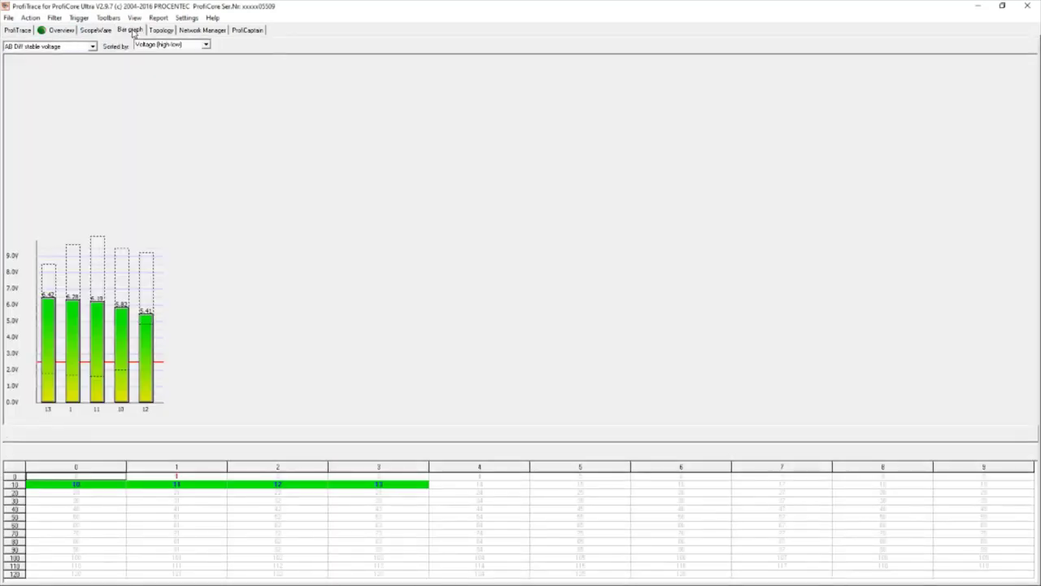
# Calculate the network topology measured on address (1) Master, using ProfiCaptain as master (no PLC active) for detection.
pyautogui.click(161, 30)
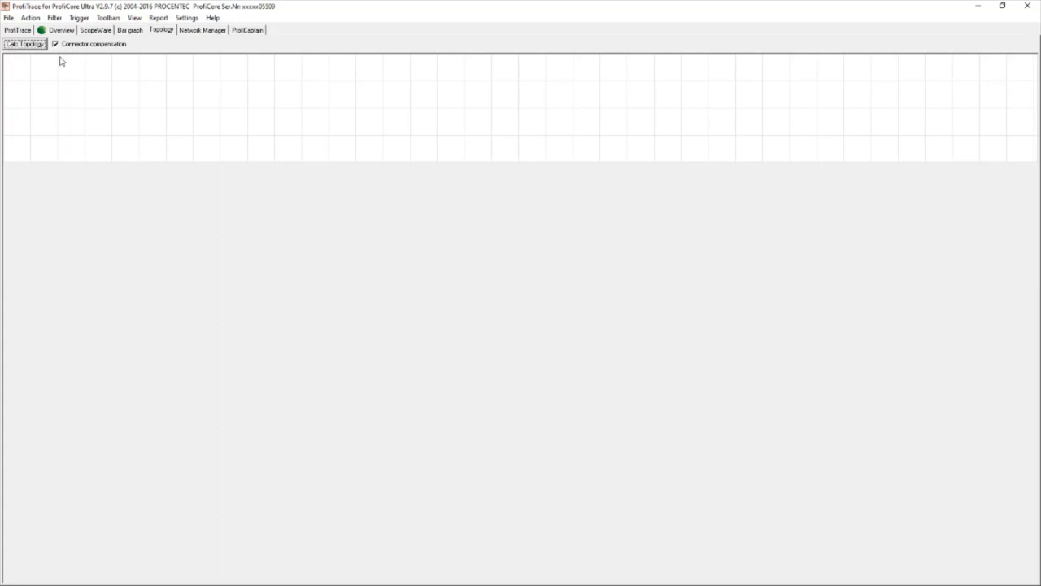
pyautogui.click(37, 46)
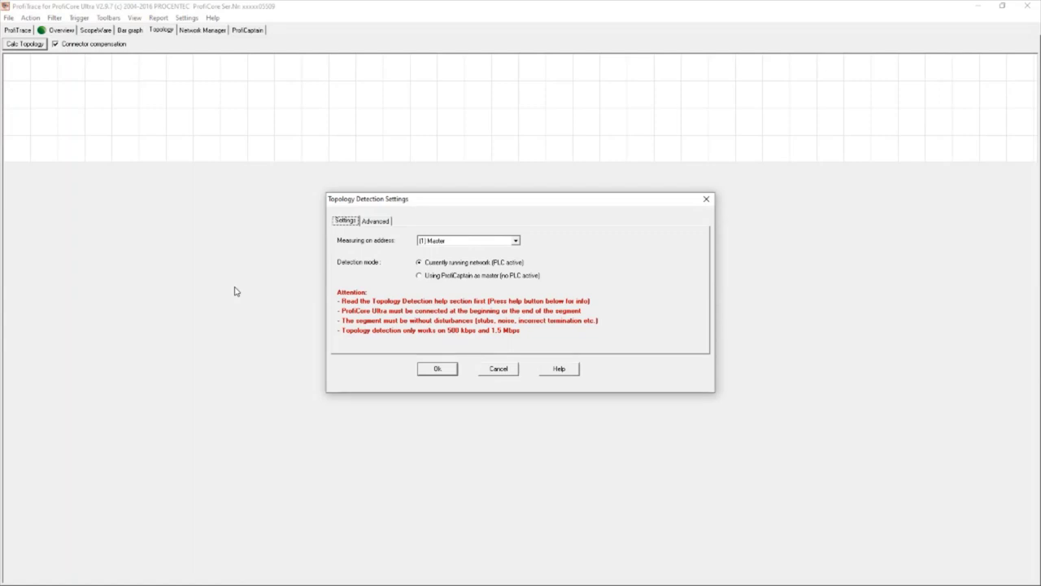
pyautogui.click(431, 275)
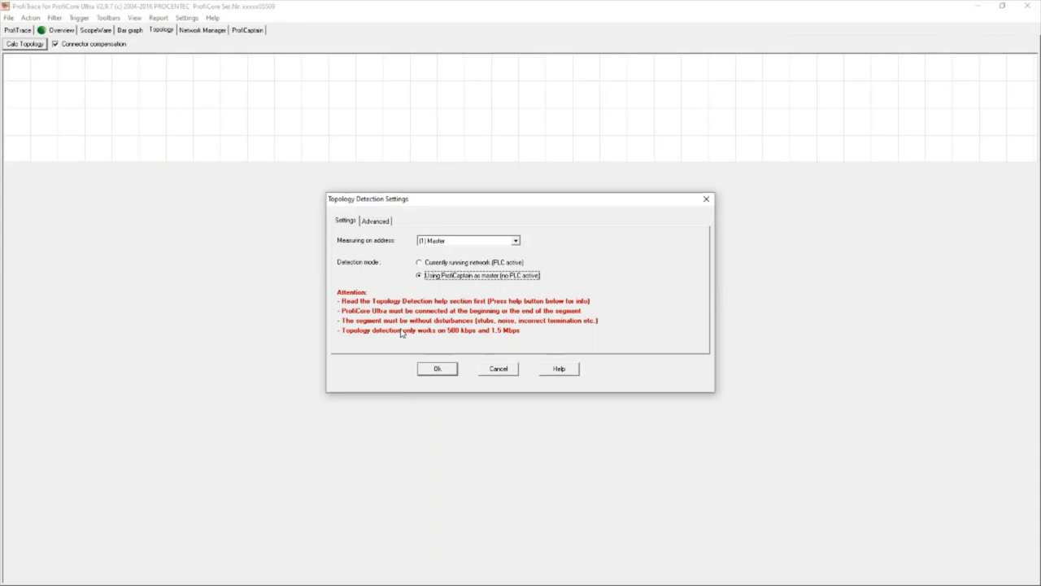
pyautogui.click(440, 370)
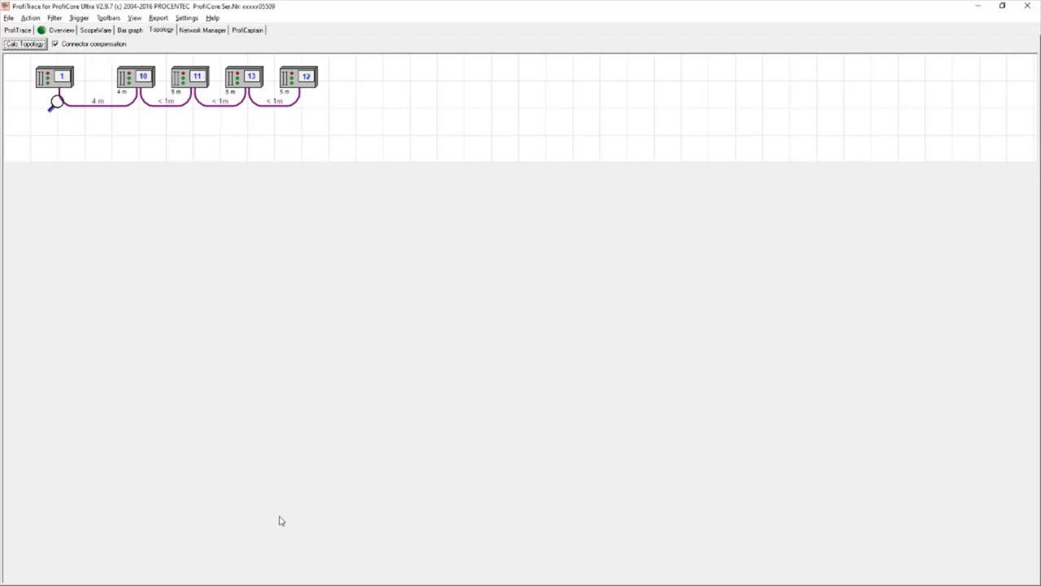
# Switch to the training presentation and advance from the Duplicate Address slide to the Reporting slide.
pyautogui.hotkey('alt', 'Tab')
pyautogui.hotkey('alt', 'Tab')
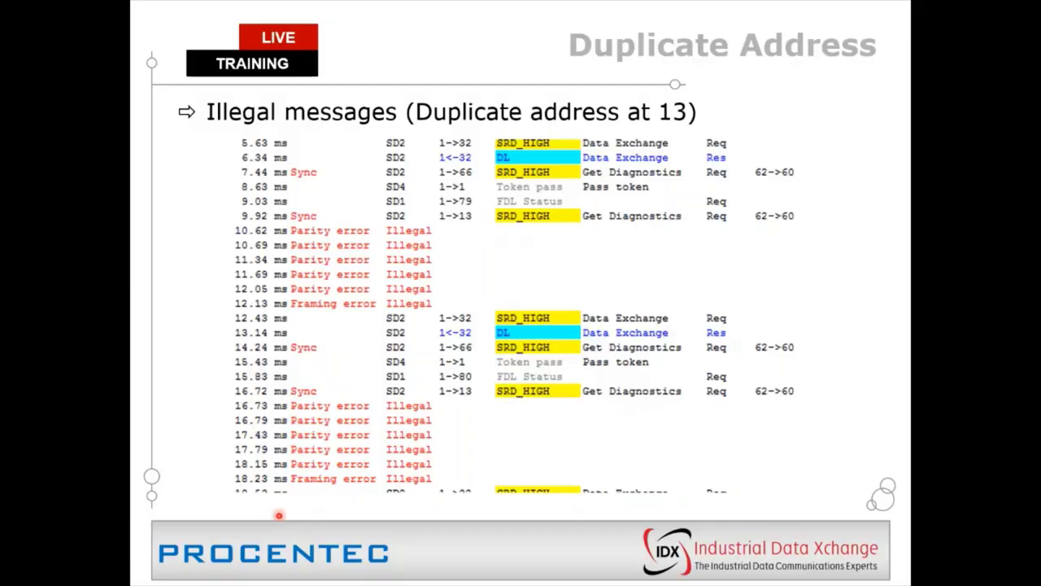
pyautogui.press('Right')
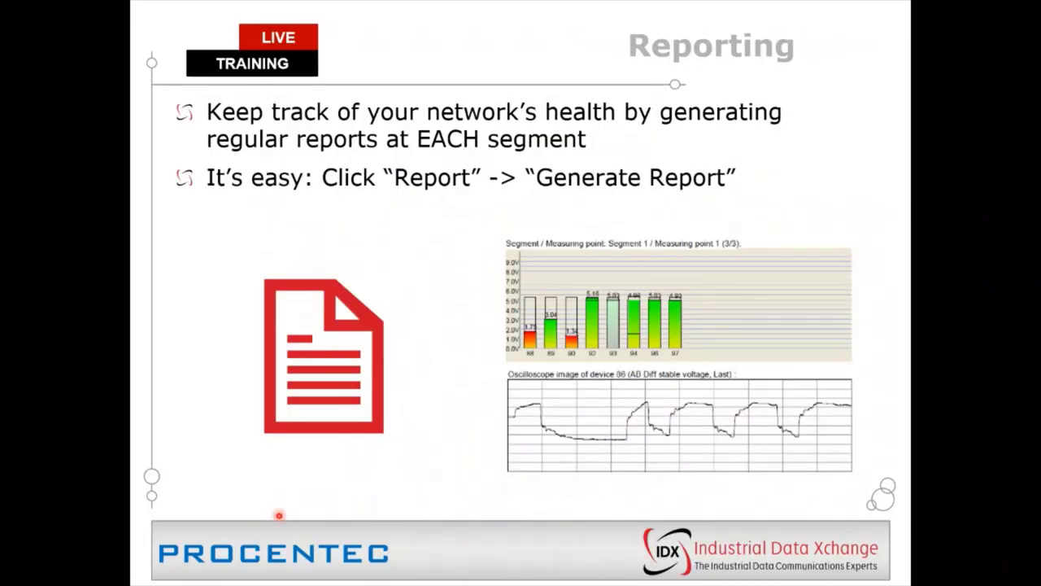